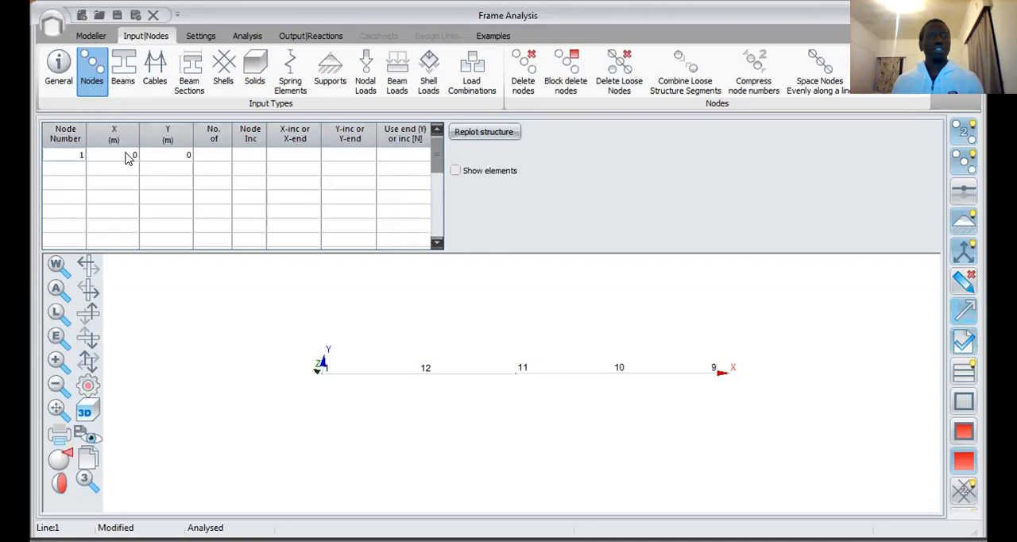
Step: Paste the copied coordinates of nodes 2 to 12 into the node table, starting in the row below node 1
{"action": "left_click", "coordinate": [82, 176]}
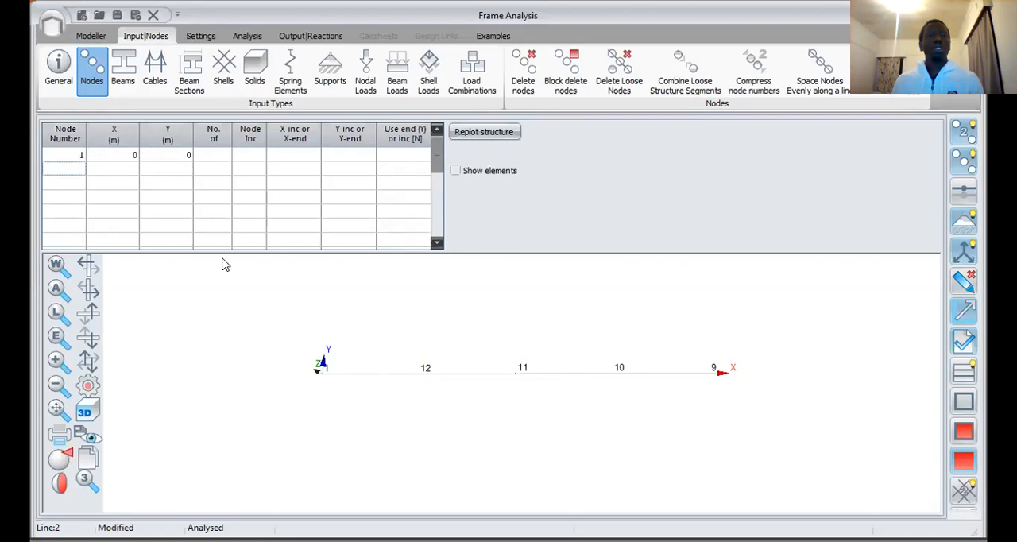
{"action": "left_click", "coordinate": [112, 170]}
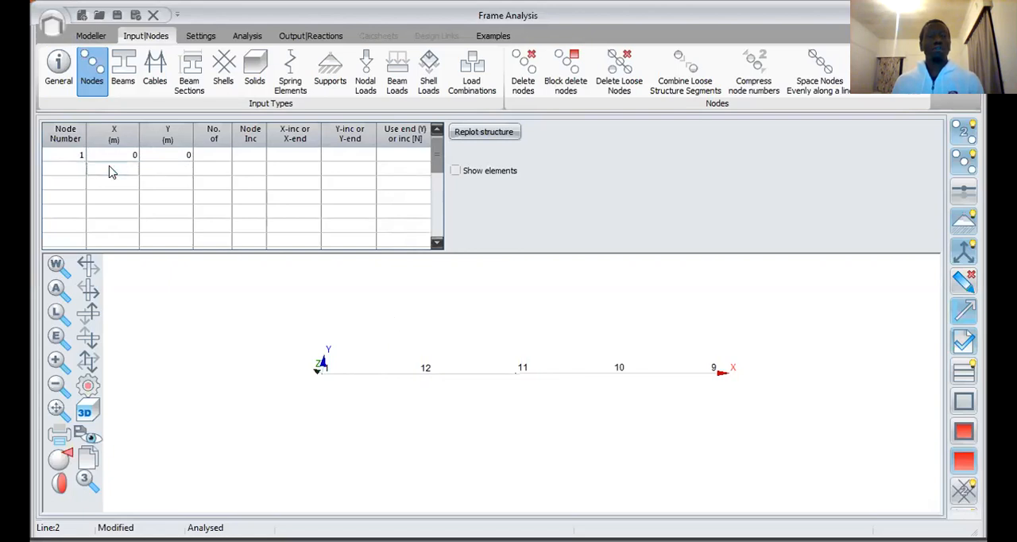
{"action": "left_click", "coordinate": [81, 168]}
{"action": "right_click", "coordinate": [84, 171]}
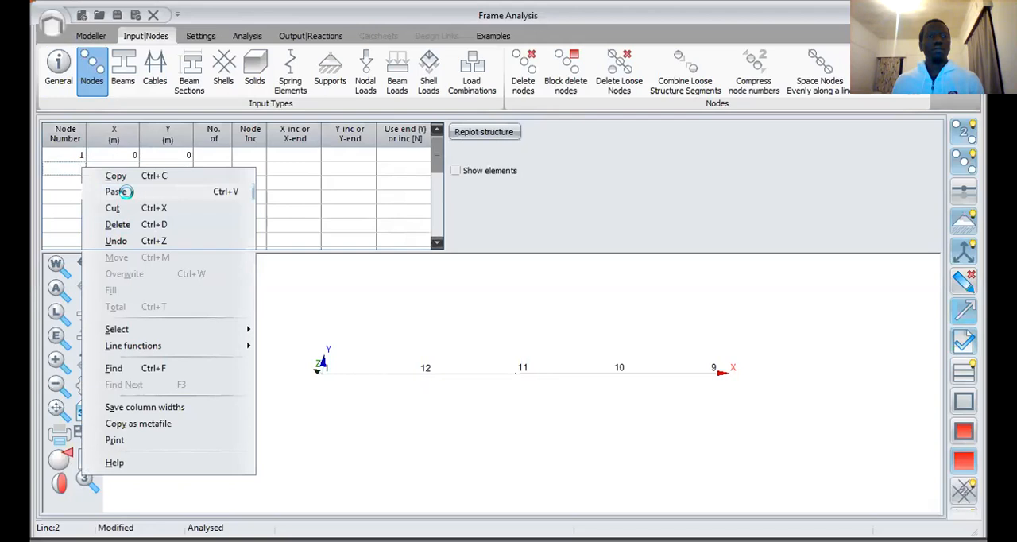
{"action": "left_click", "coordinate": [120, 192]}
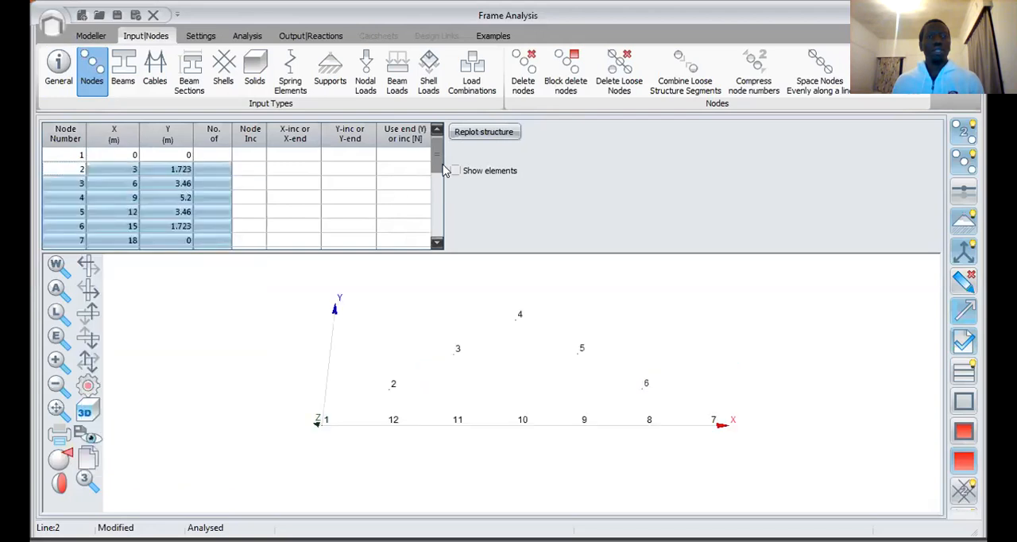
Step: Review the pasted coordinates of all nodes and examine their positions in the truss plot
{"action": "scroll", "coordinate": [435, 168], "scroll_direction": "down", "scroll_amount": 1}
{"action": "scroll", "coordinate": [440, 141], "scroll_direction": "up", "scroll_amount": 1}
{"action": "left_click", "coordinate": [122, 170]}
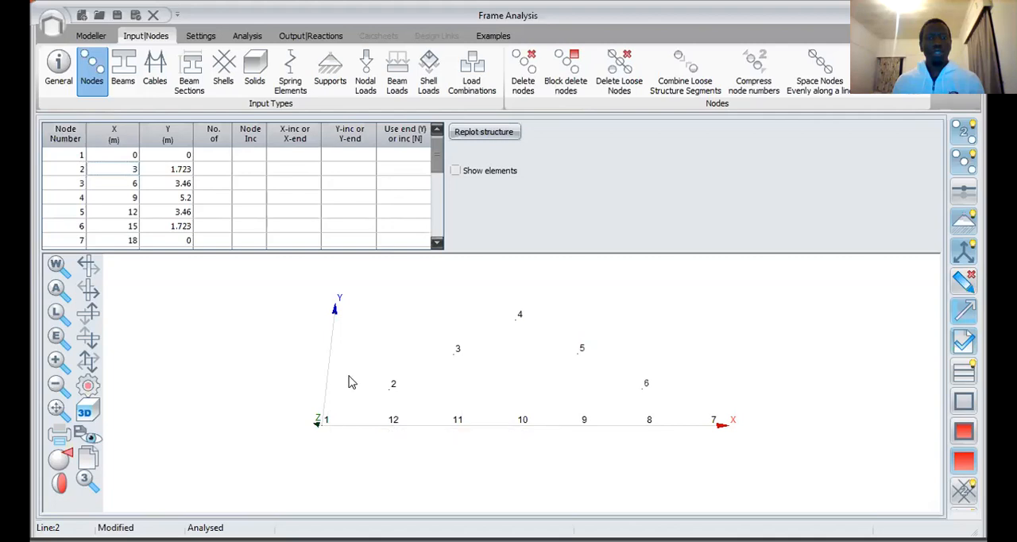
{"action": "left_click", "coordinate": [88, 361]}
{"action": "left_click_drag", "start_coordinate": [399, 388], "coordinate": [473, 427]}
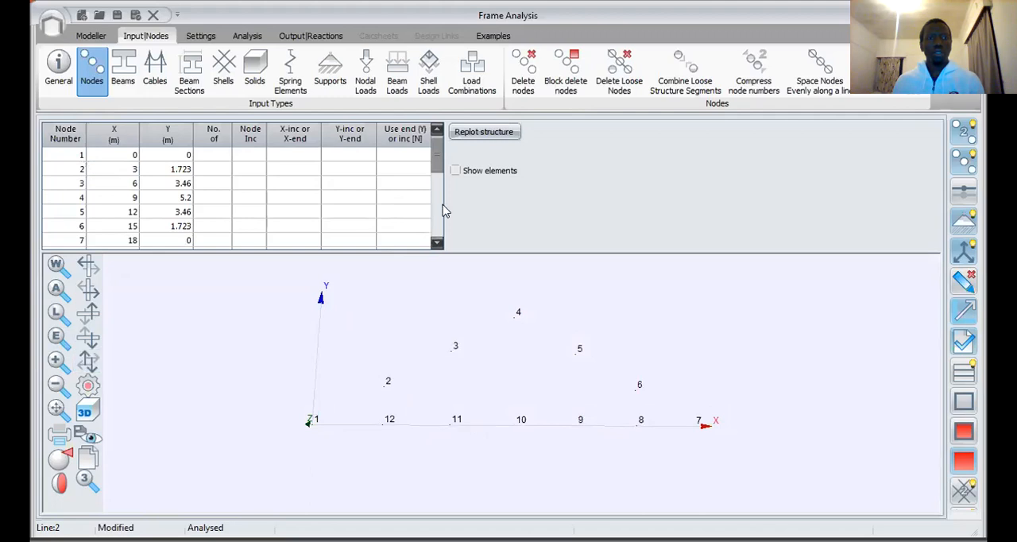
{"action": "left_click_drag", "start_coordinate": [435, 161], "coordinate": [435, 203]}
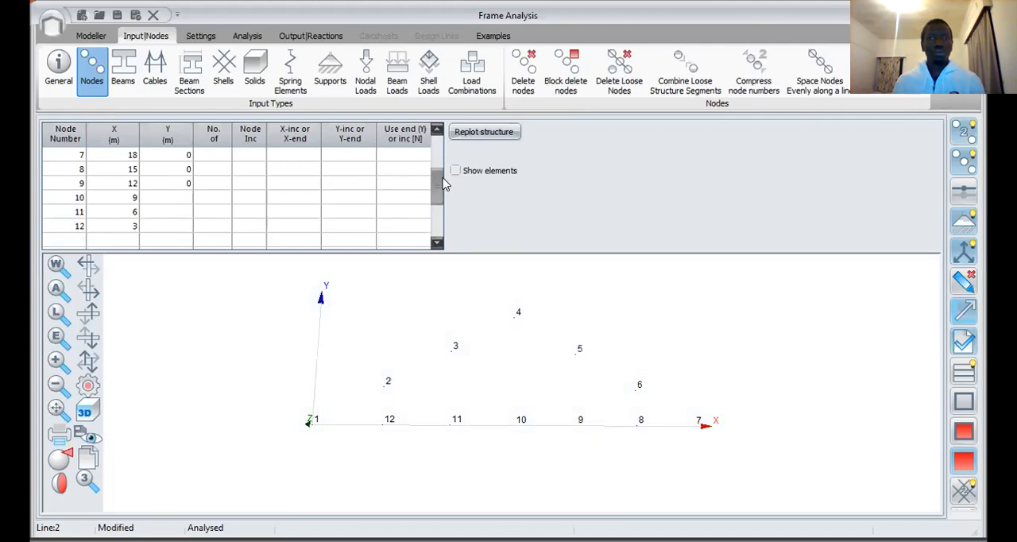
{"action": "left_click_drag", "start_coordinate": [442, 182], "coordinate": [444, 141]}
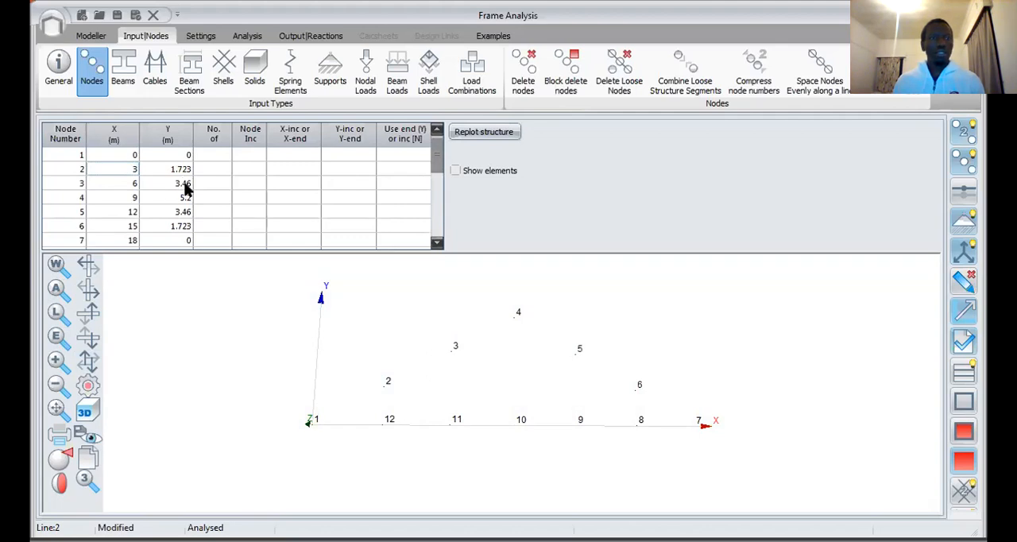
{"action": "left_click", "coordinate": [57, 343]}
{"action": "scroll", "coordinate": [441, 377], "scroll_direction": "down", "scroll_amount": 1}
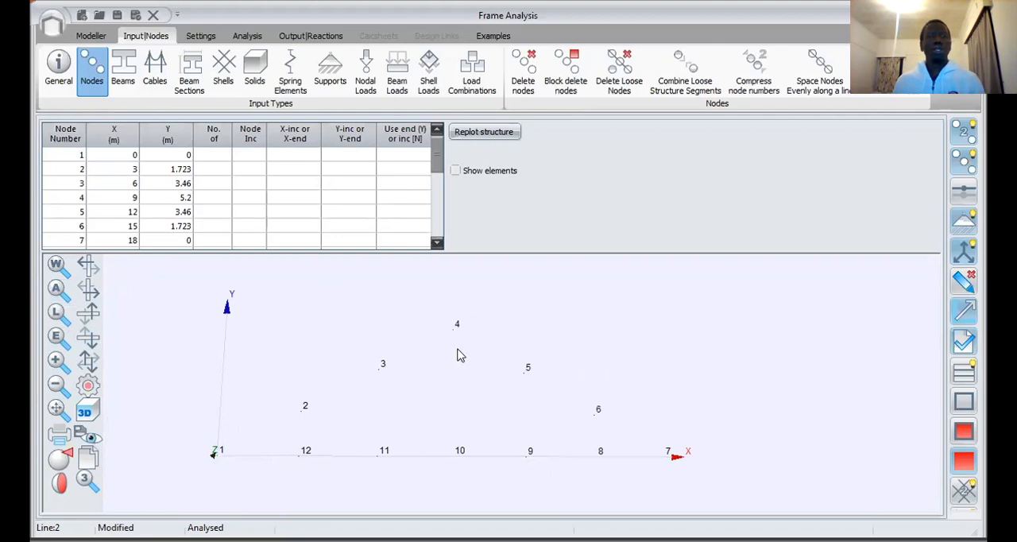
{"action": "mouse_move", "coordinate": [439, 152]}
{"action": "left_mouse_down"}
{"action": "mouse_move", "coordinate": [435, 223]}
{"action": "mouse_move", "coordinate": [434, 149]}
{"action": "left_mouse_up"}
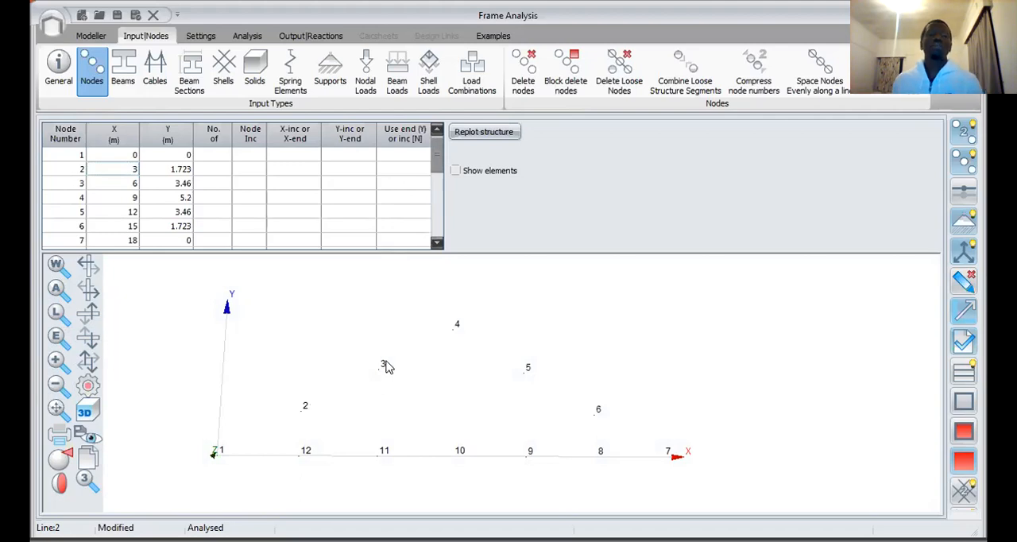
{"action": "mouse_move", "coordinate": [443, 365]}
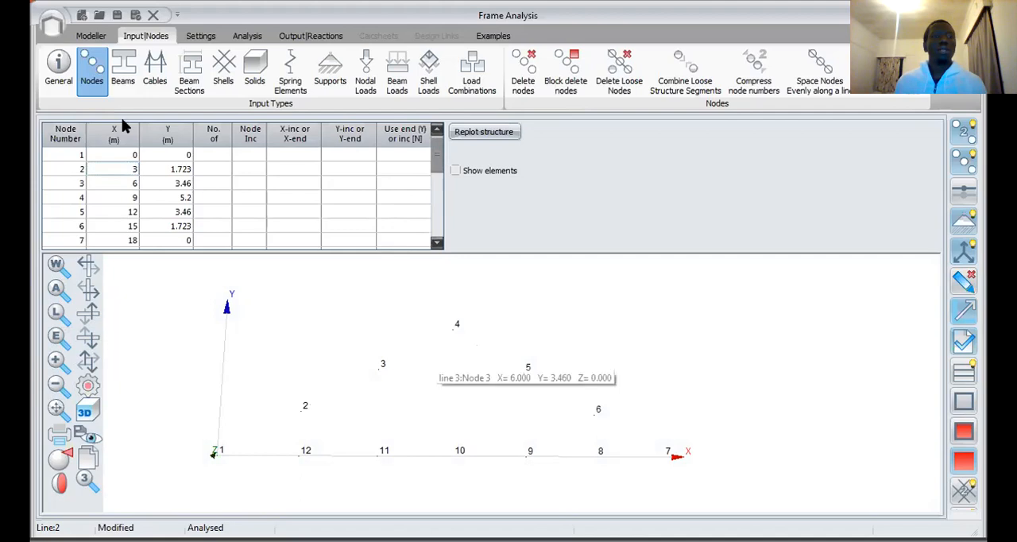
Step: Clear the internal member rows 2-12-3-11-4-10 and 4-9-5-8-6 from the beam definitions and review the TC and BC chord rows
{"action": "left_click", "coordinate": [124, 70]}
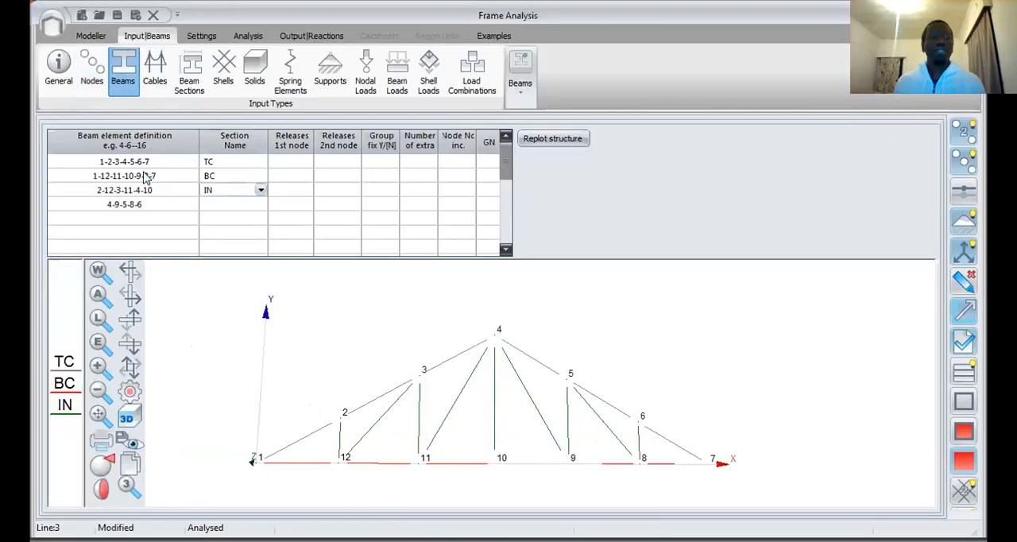
{"action": "left_click_drag", "start_coordinate": [91, 193], "coordinate": [240, 220]}
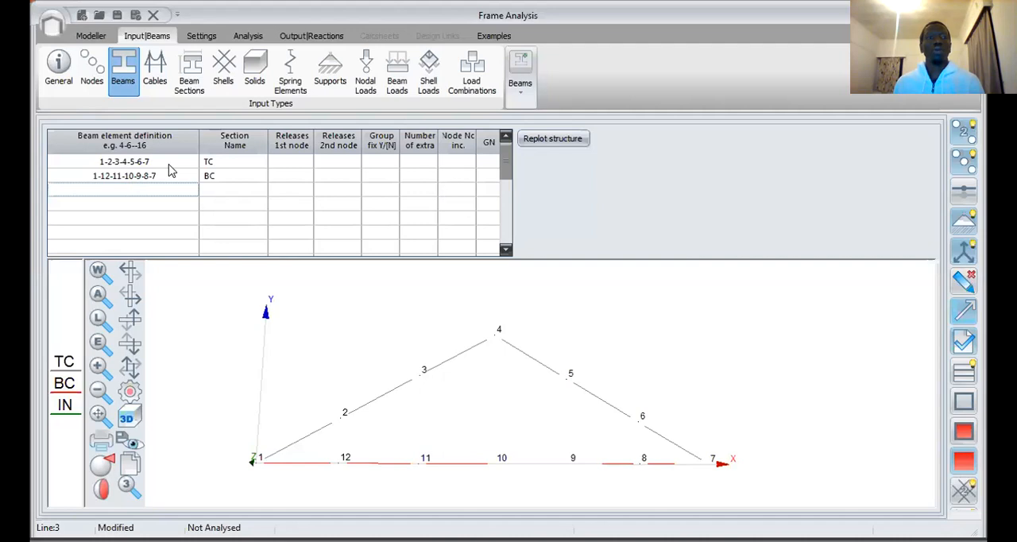
{"action": "left_click", "coordinate": [133, 178]}
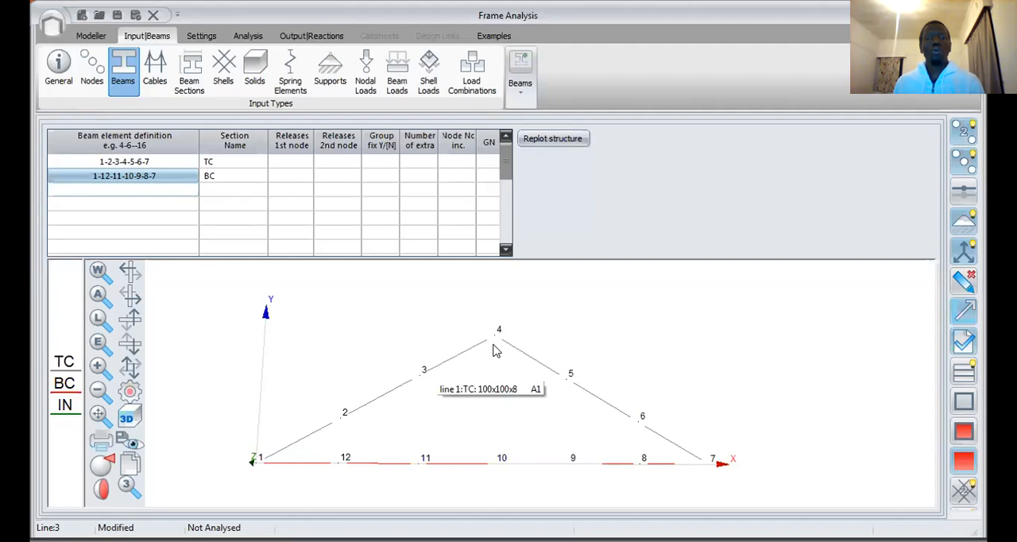
{"action": "left_click", "coordinate": [111, 165]}
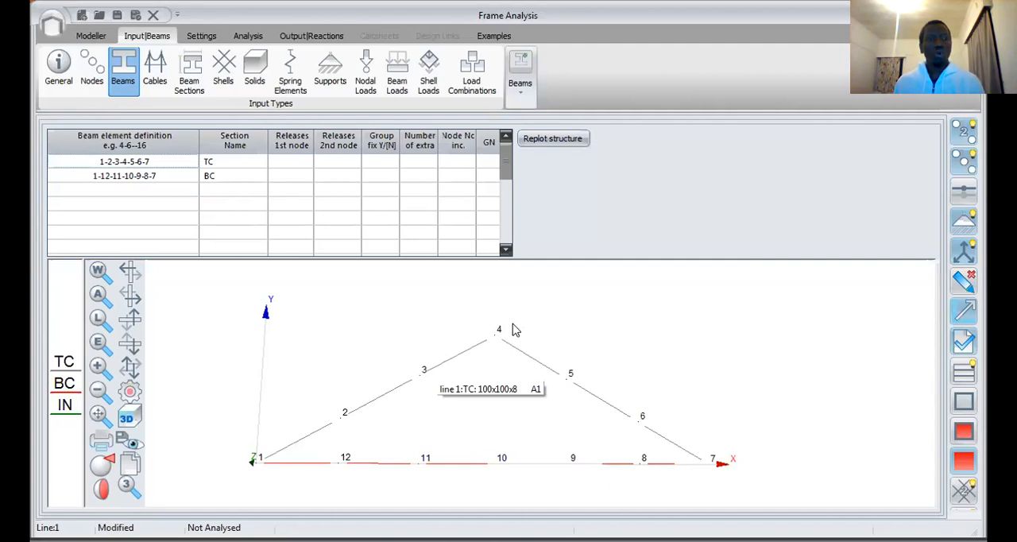
{"action": "left_click", "coordinate": [242, 164]}
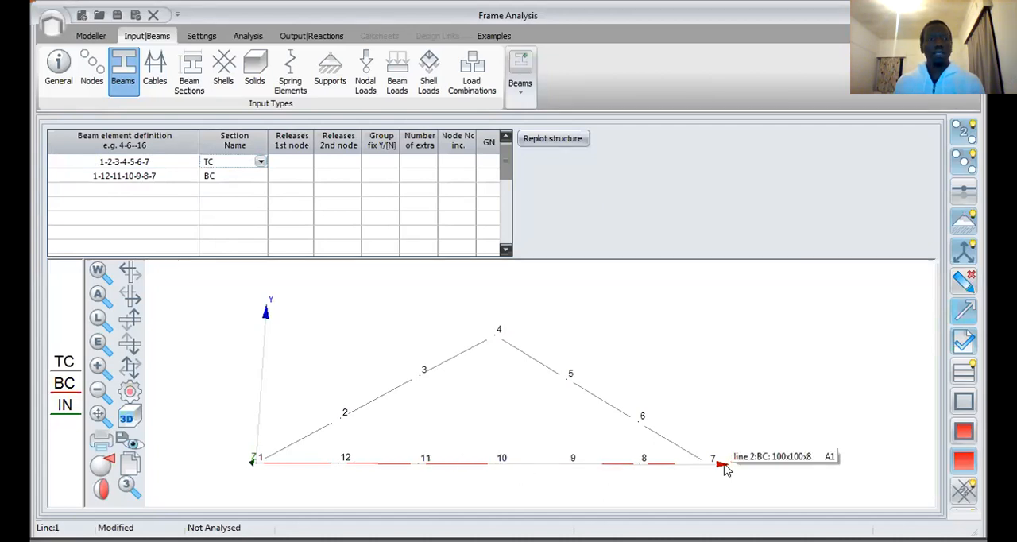
{"action": "left_click", "coordinate": [223, 178]}
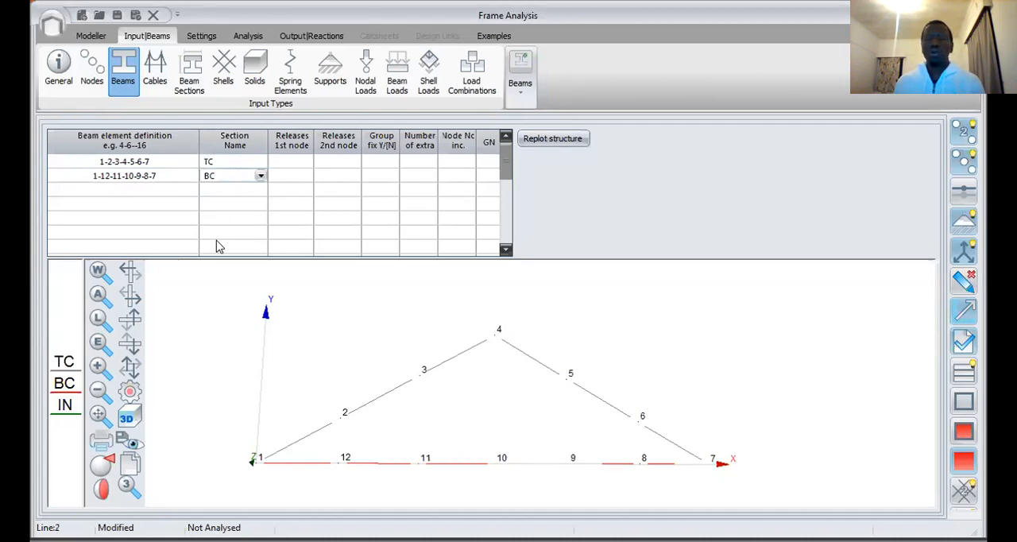
Step: Define the internal members 2-12-3-11-4-10 in the third beam row and assign them section IN
{"action": "right_click", "coordinate": [131, 189]}
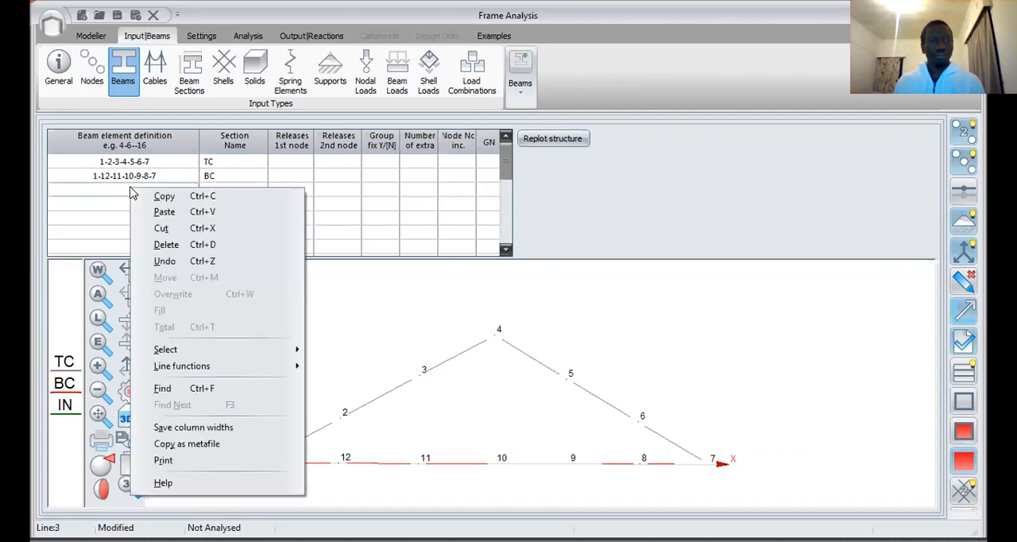
{"action": "left_click", "coordinate": [117, 197]}
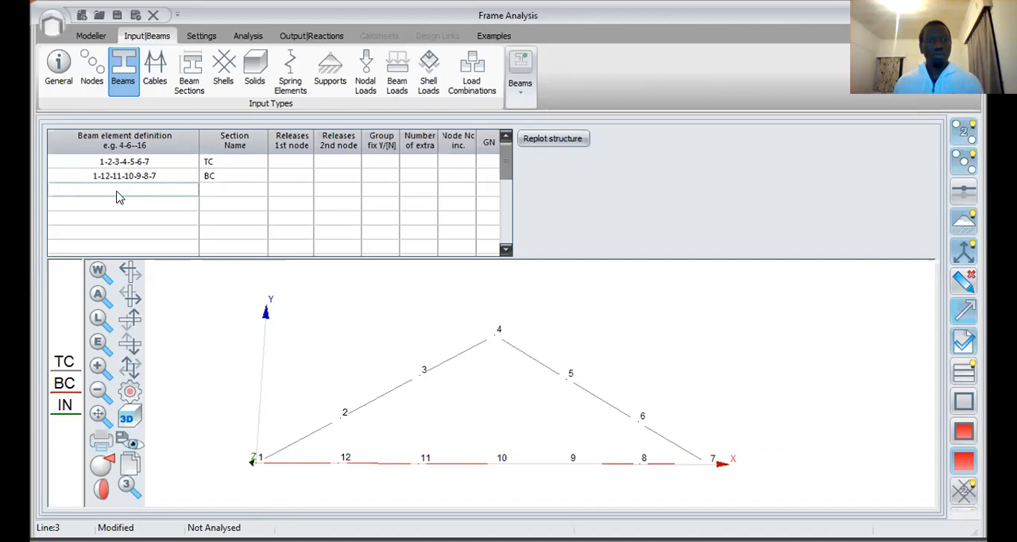
{"action": "type", "text": "2-12"}
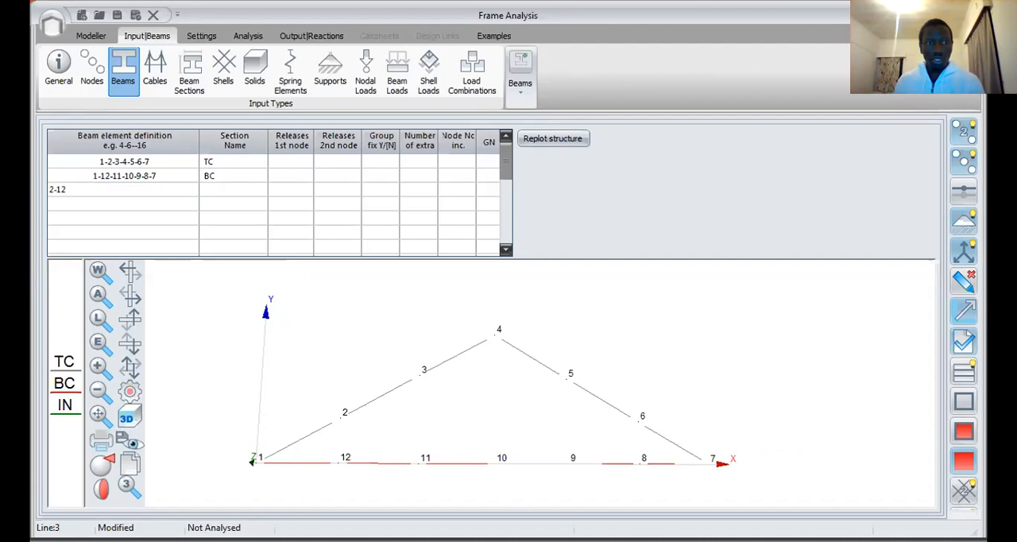
{"action": "type", "text": "-3"}
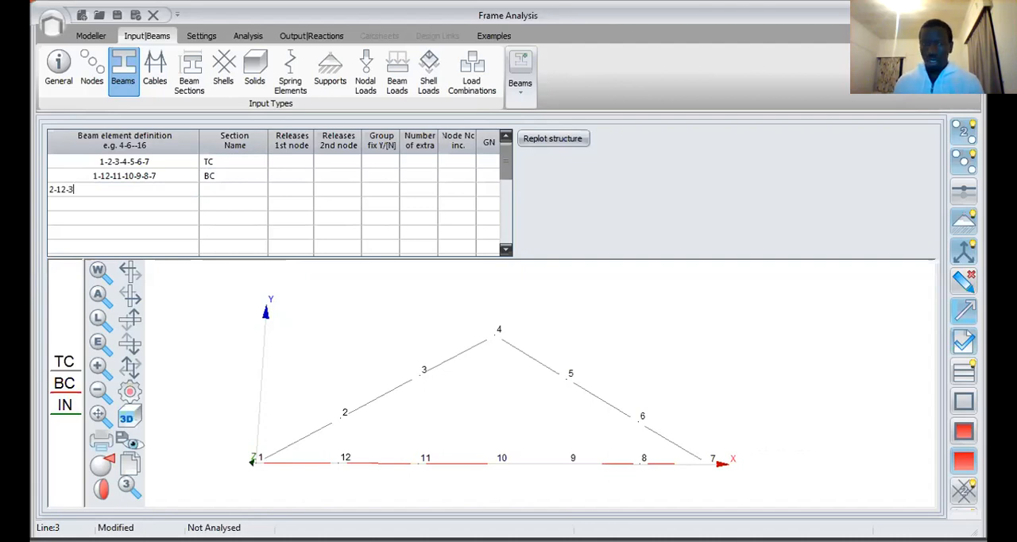
{"action": "type", "text": "-11-4"}
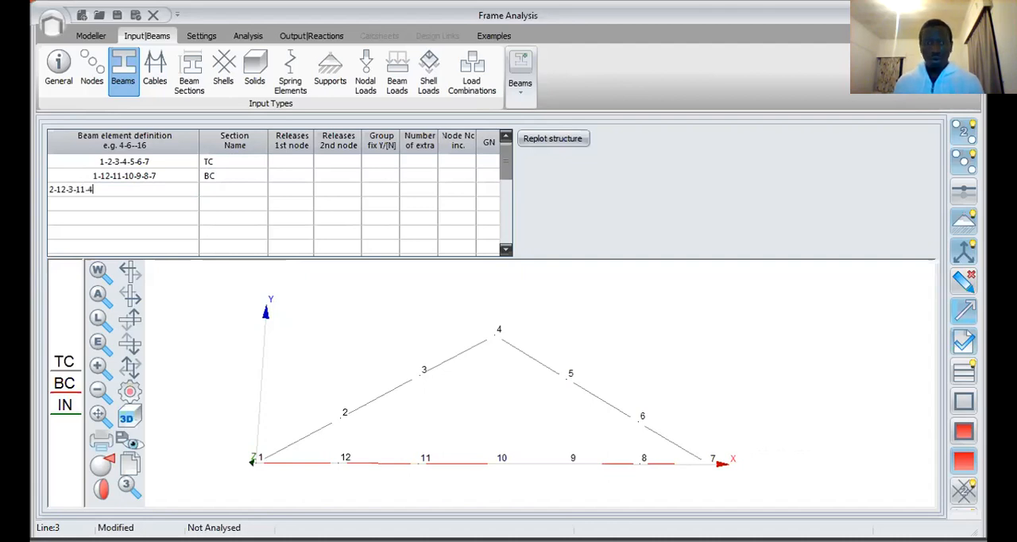
{"action": "type", "text": "-10"}
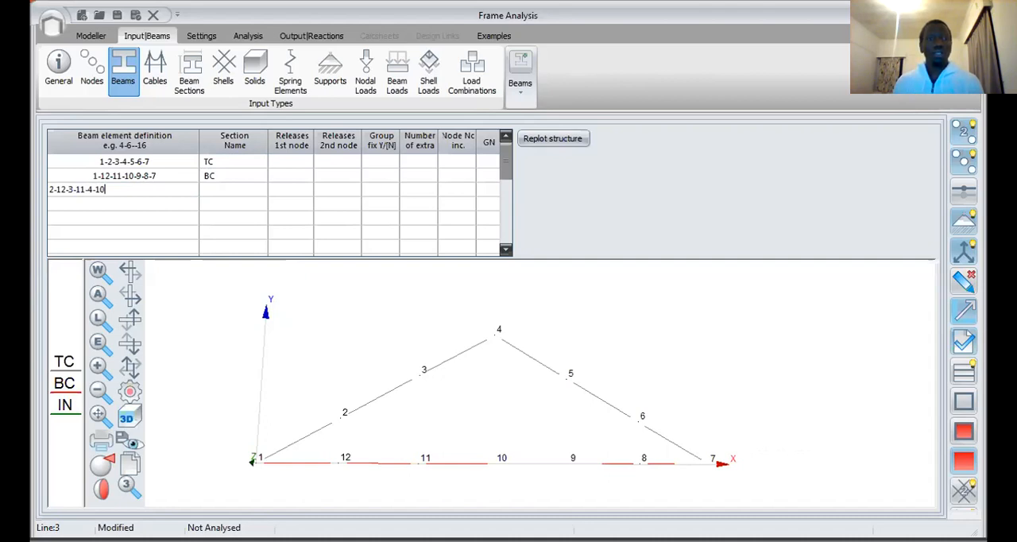
{"action": "left_click", "coordinate": [249, 192]}
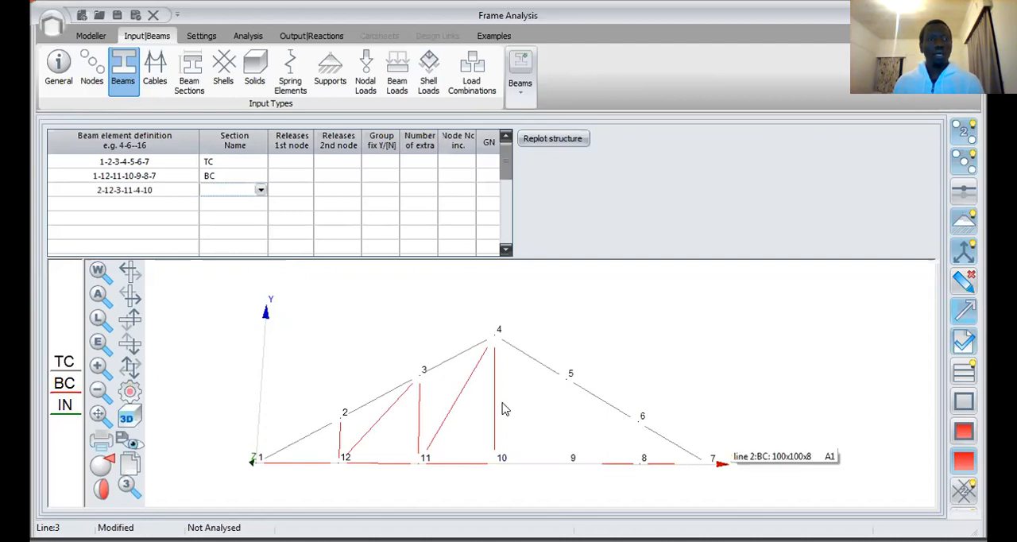
{"action": "left_click", "coordinate": [262, 191]}
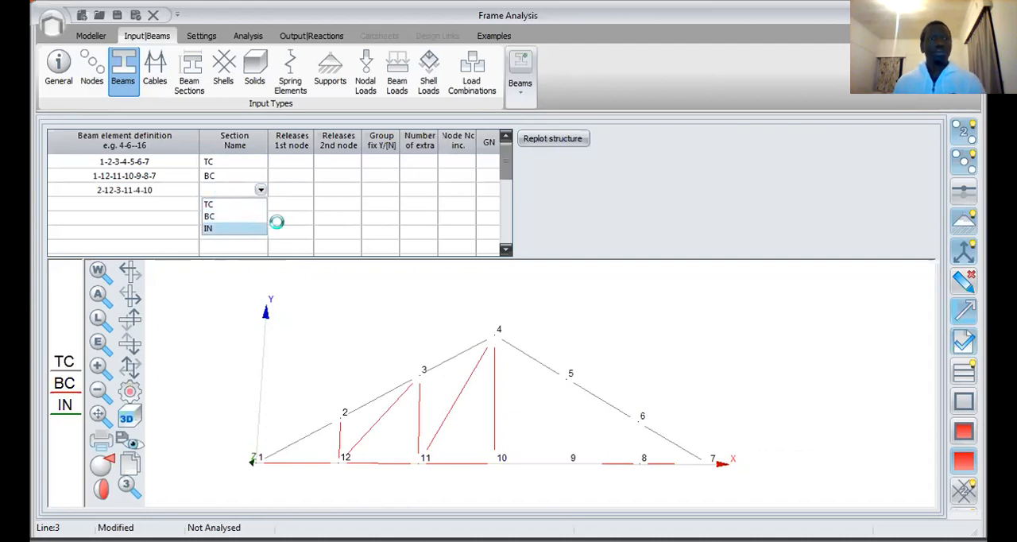
{"action": "left_click", "coordinate": [238, 228]}
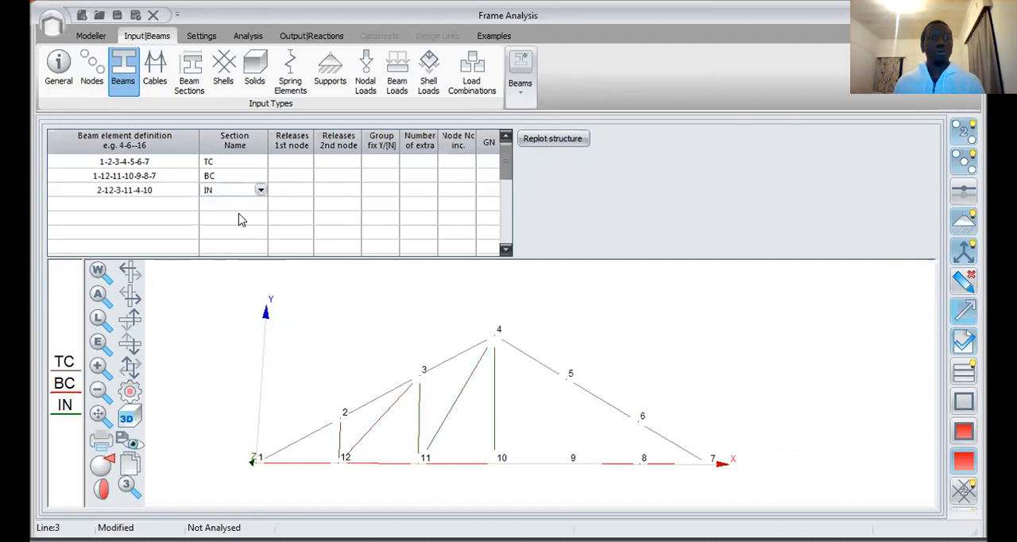
Step: Define the remaining internal members as 4-9-5-8-6 in the fourth beam row
{"action": "left_click", "coordinate": [168, 205]}
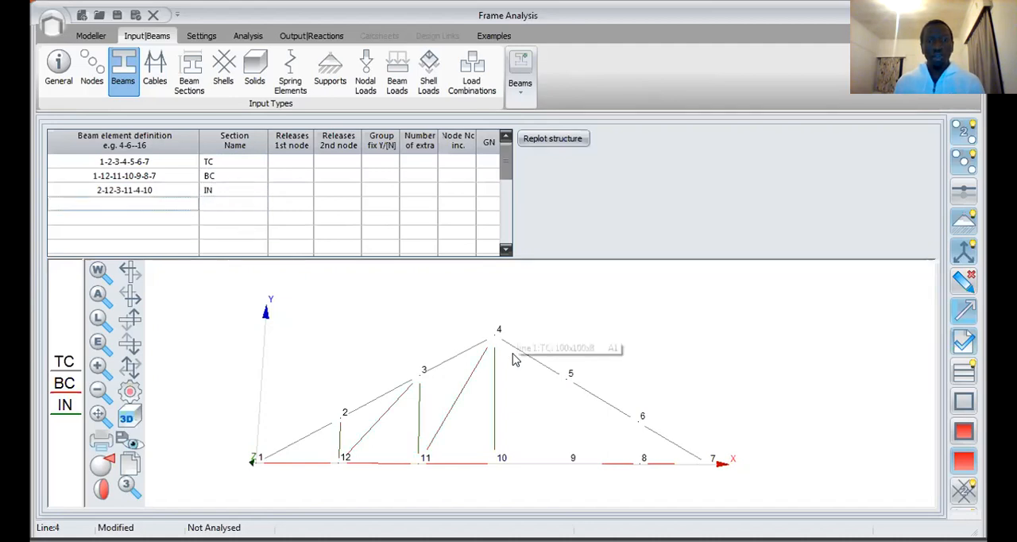
{"action": "left_click", "coordinate": [96, 204]}
{"action": "type", "text": "10"}
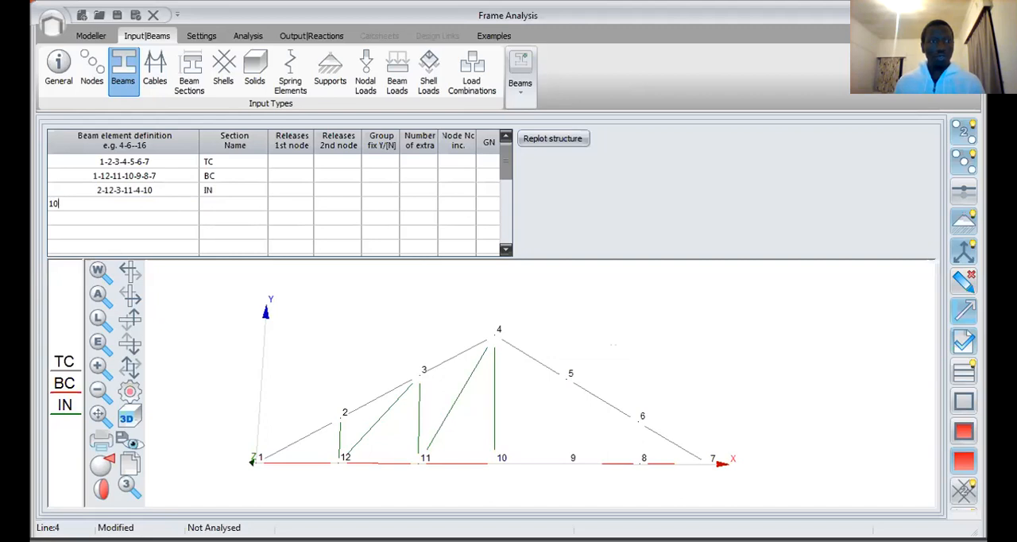
{"action": "key", "text": "BackSpace"}
{"action": "key", "text": "BackSpace"}
{"action": "type", "text": "4-9-"}
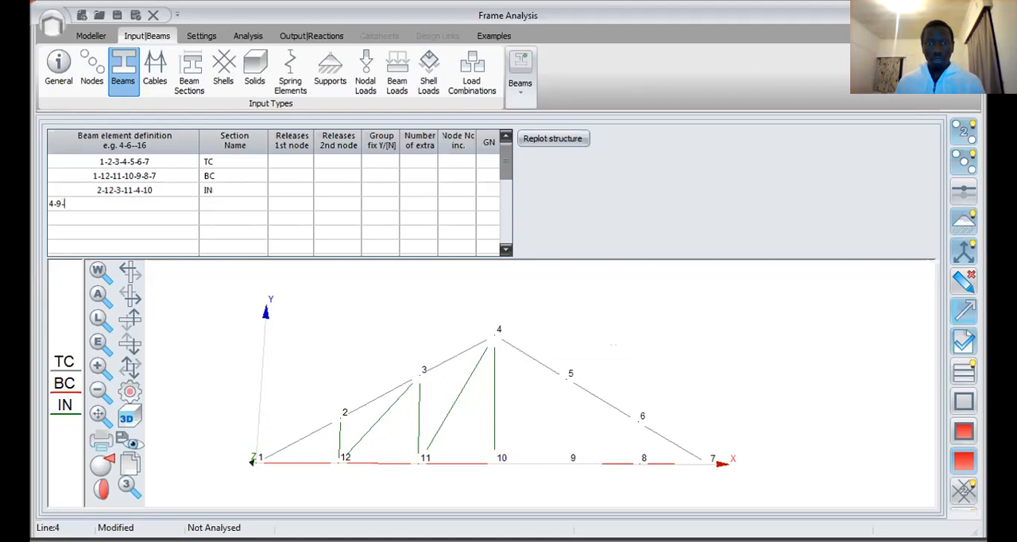
{"action": "type", "text": "5-8-6"}
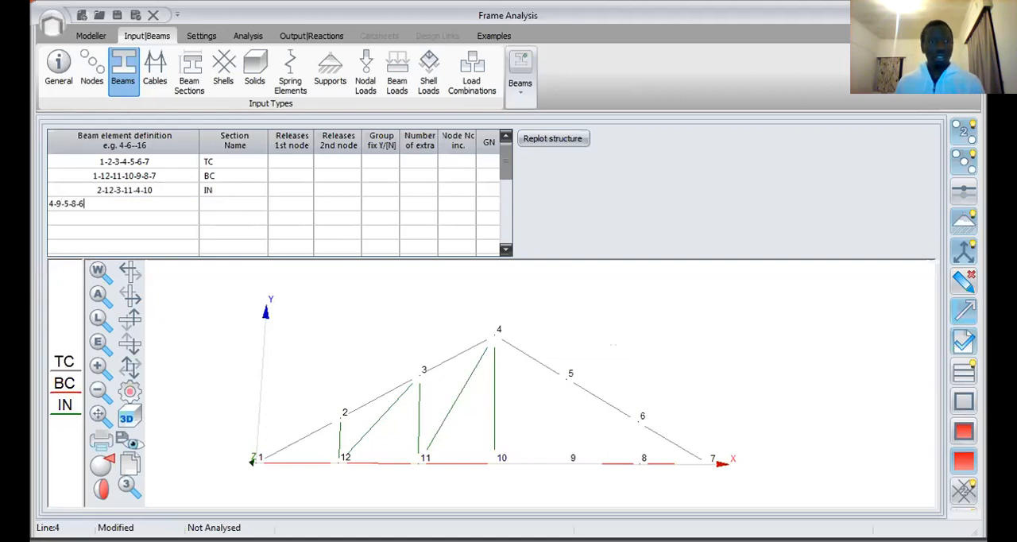
{"action": "left_click", "coordinate": [265, 205]}
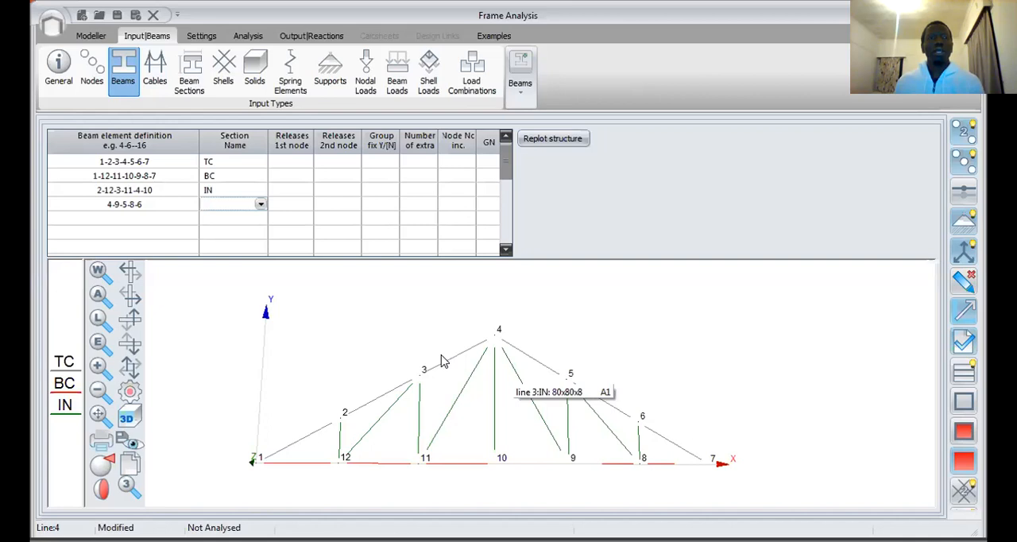
Step: Set the first-node release of the top chord members 1-2-3-4-5-6-7 to P
{"action": "left_click", "coordinate": [334, 170]}
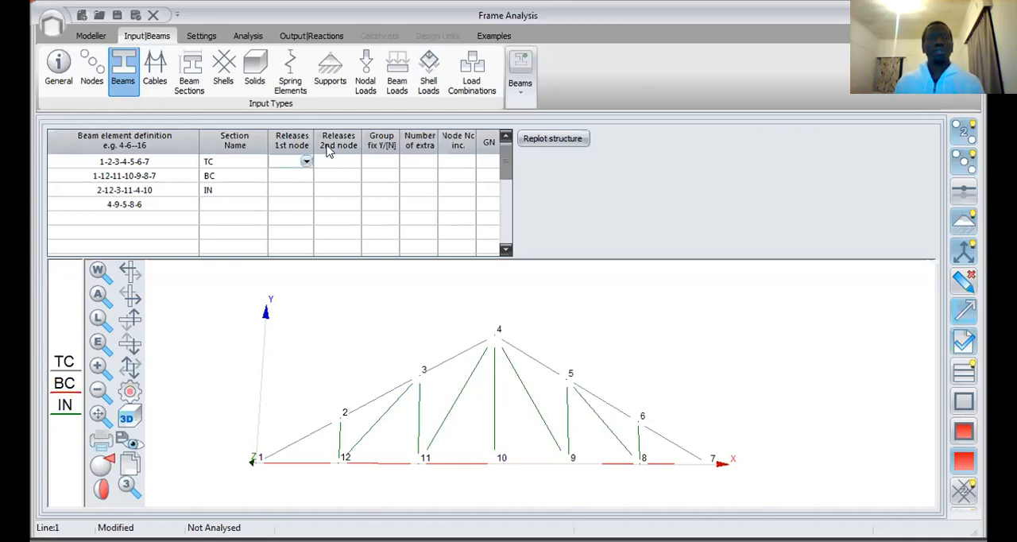
{"action": "left_click", "coordinate": [334, 164]}
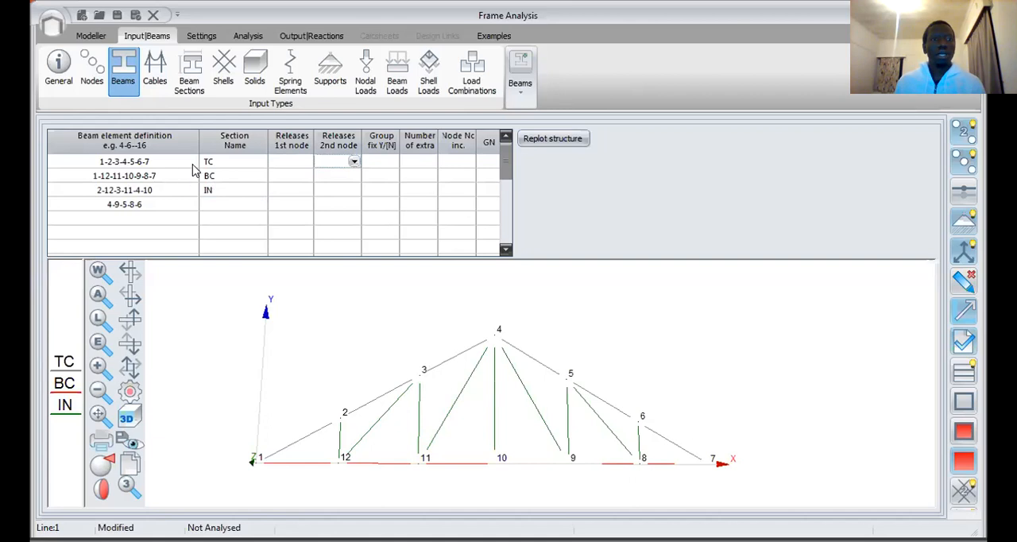
{"action": "left_click", "coordinate": [304, 165]}
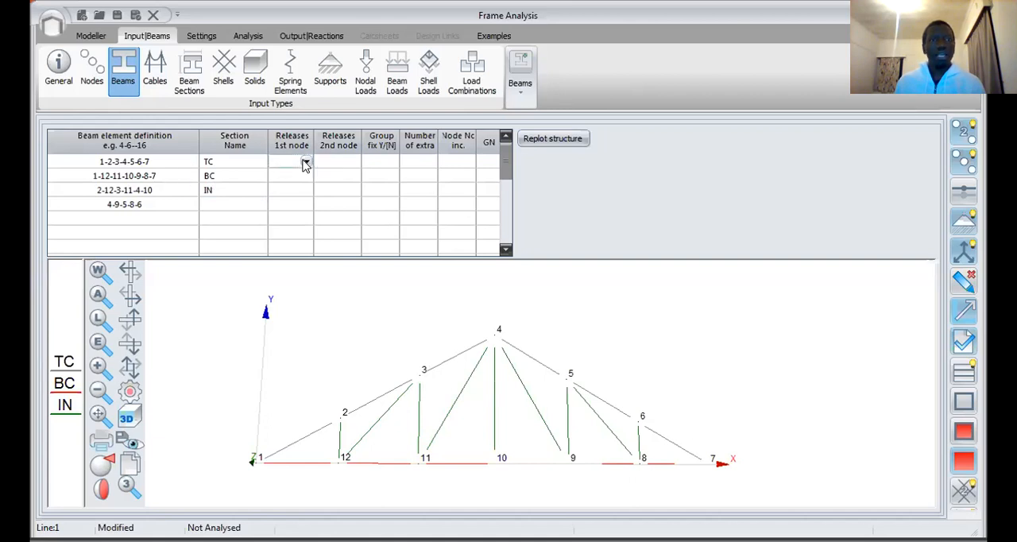
{"action": "left_click", "coordinate": [305, 162]}
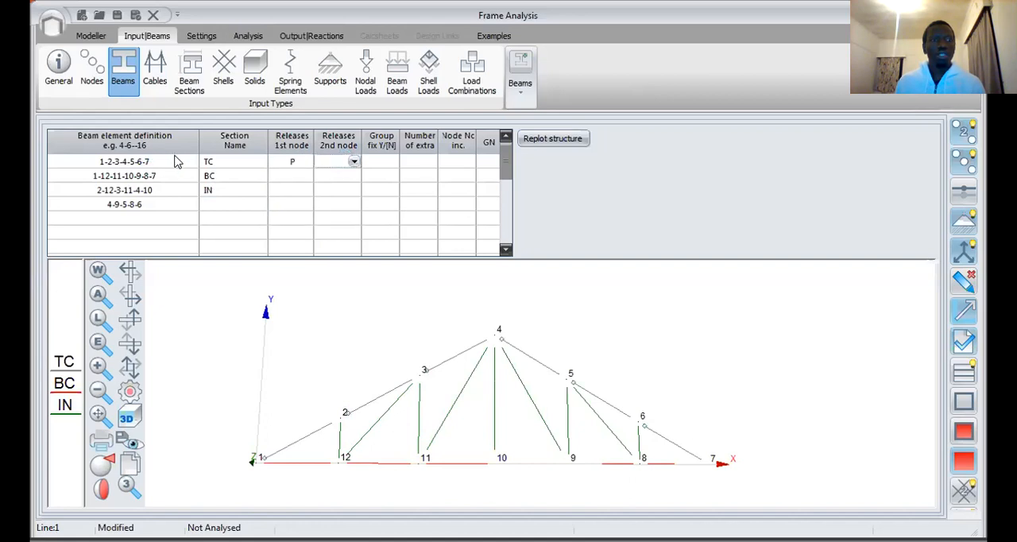
Step: Set the second-node release of the top chord members 1-2-3-4-5-6-7 to P
{"action": "left_click", "coordinate": [352, 161]}
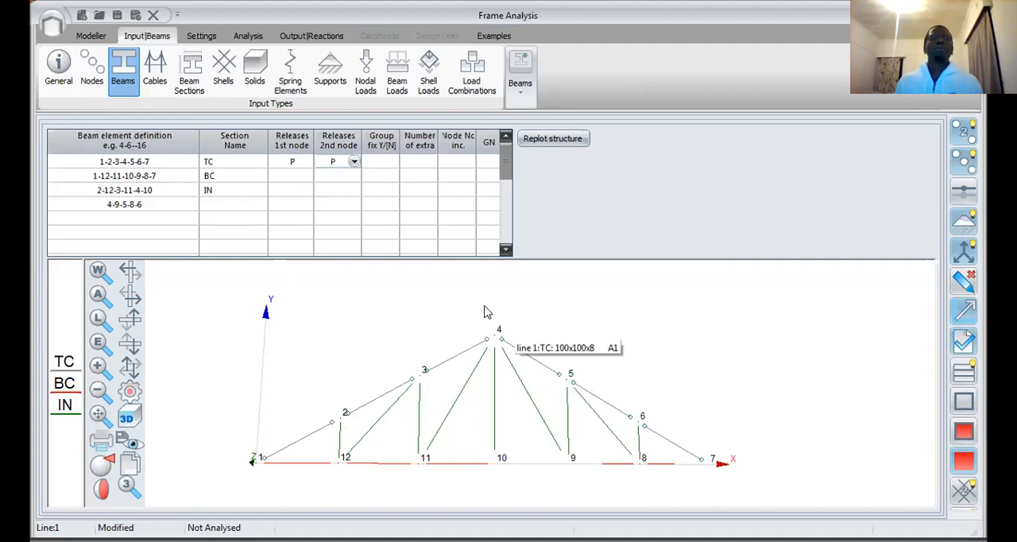
{"action": "left_click", "coordinate": [368, 163]}
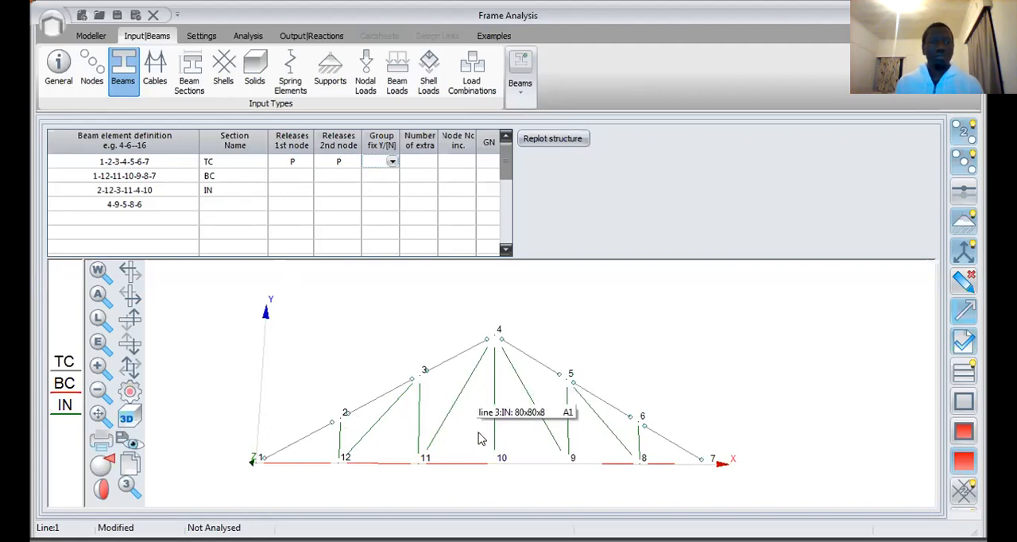
Step: Clear the first-node and second-node releases of the top chord members 1-2-3-4-5-6-7
{"action": "left_click", "coordinate": [295, 164]}
{"action": "left_click", "coordinate": [336, 163]}
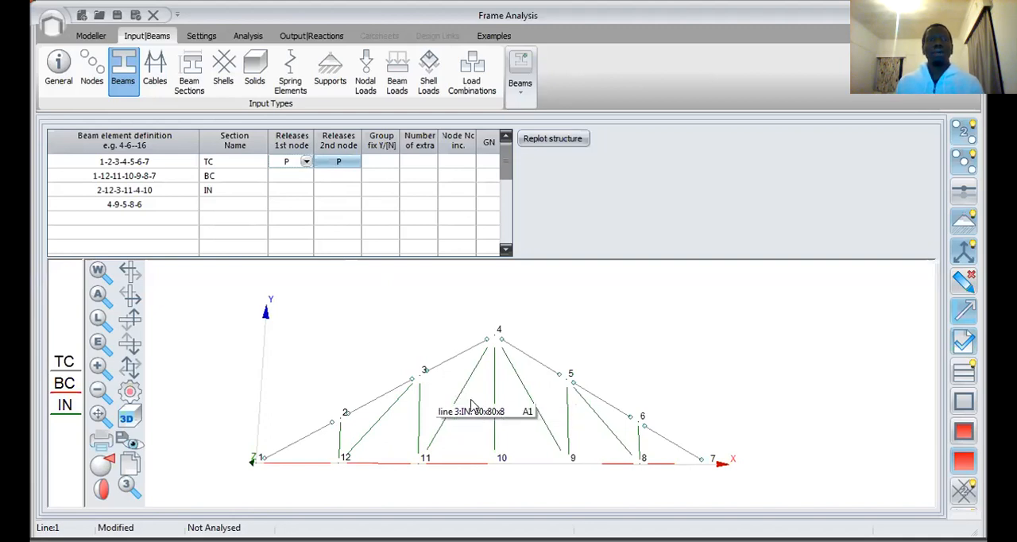
{"action": "left_click", "coordinate": [335, 178]}
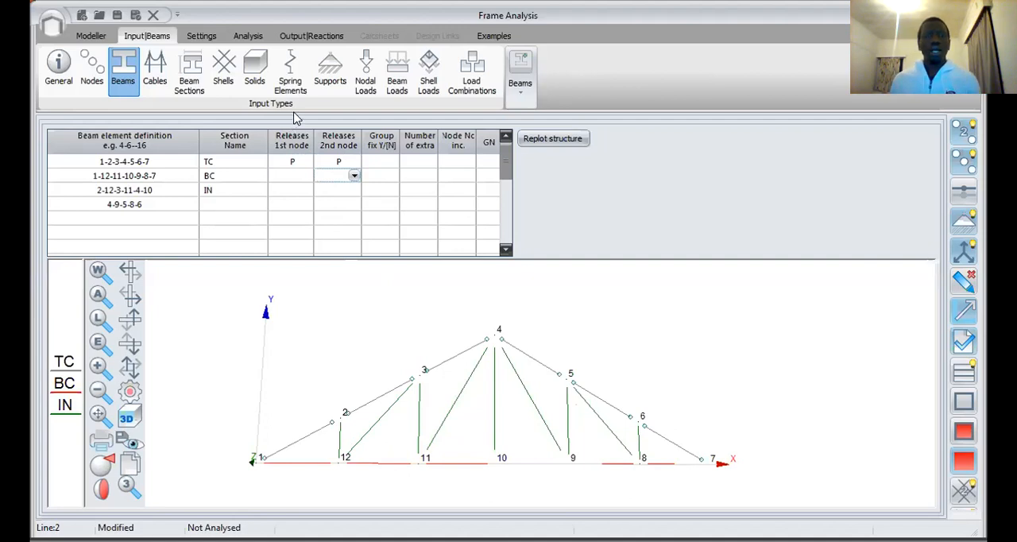
{"action": "left_click", "coordinate": [341, 163]}
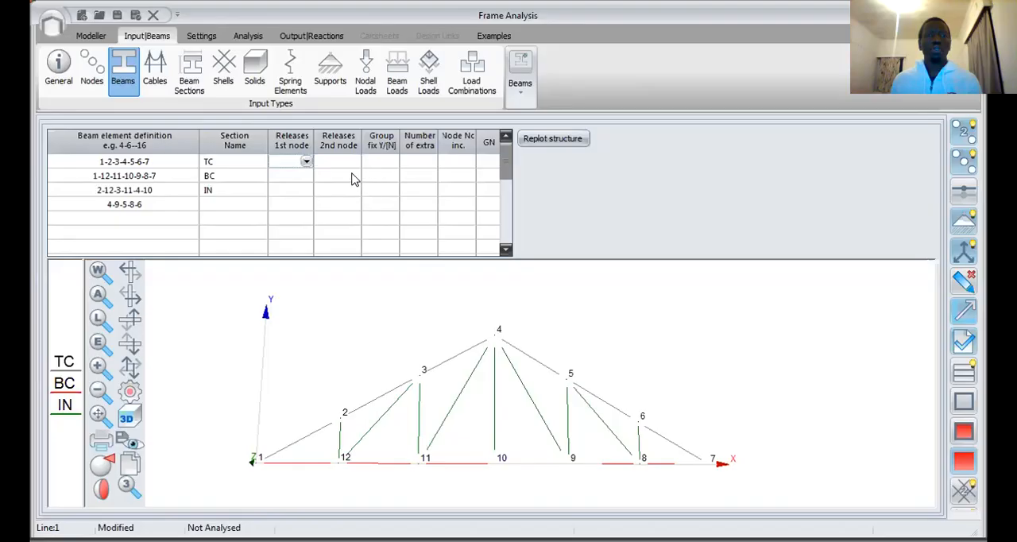
{"action": "left_click", "coordinate": [354, 178]}
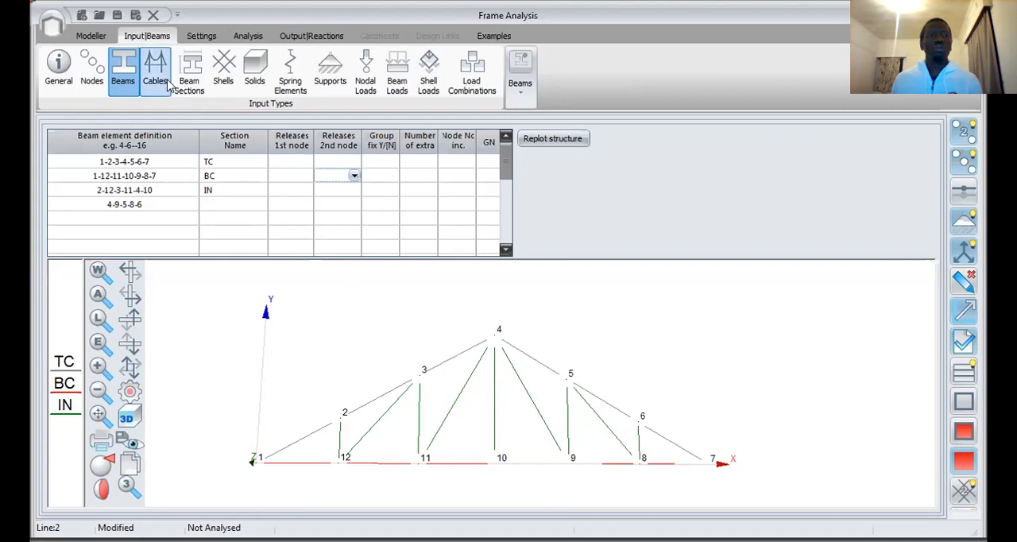
Step: Open the beam sections input and review the TC, BC and IN section names and their designations
{"action": "left_click", "coordinate": [191, 73]}
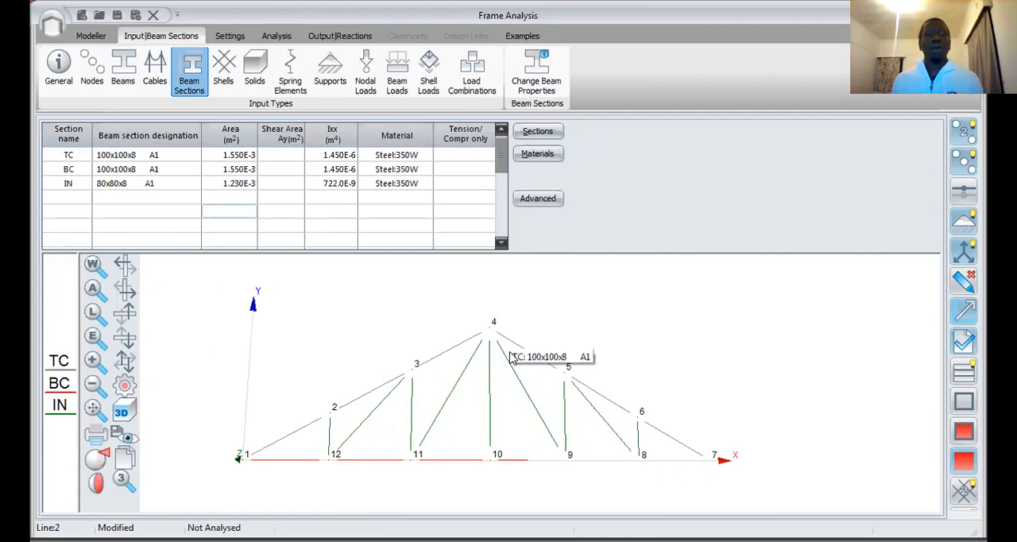
{"action": "left_click", "coordinate": [80, 184]}
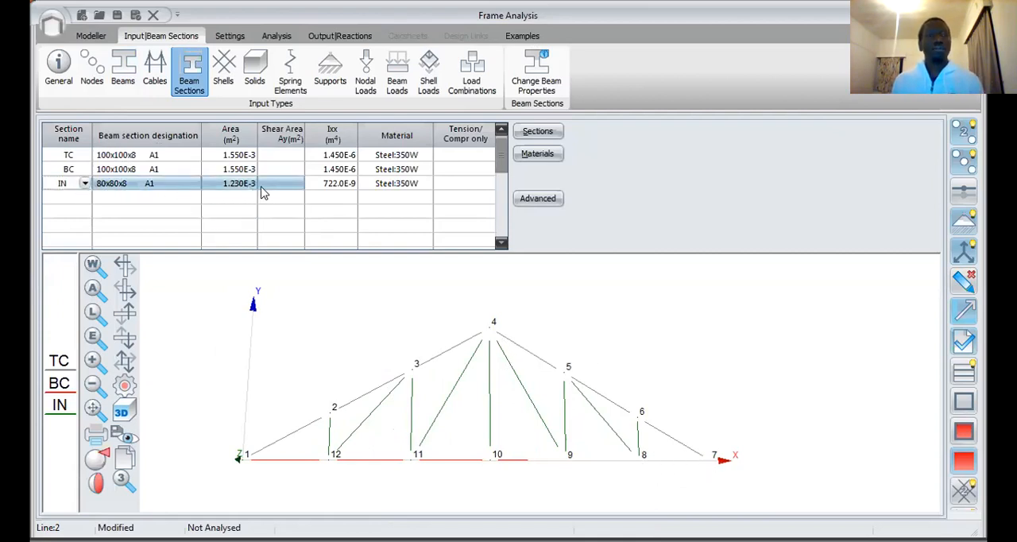
{"action": "left_click", "coordinate": [145, 157]}
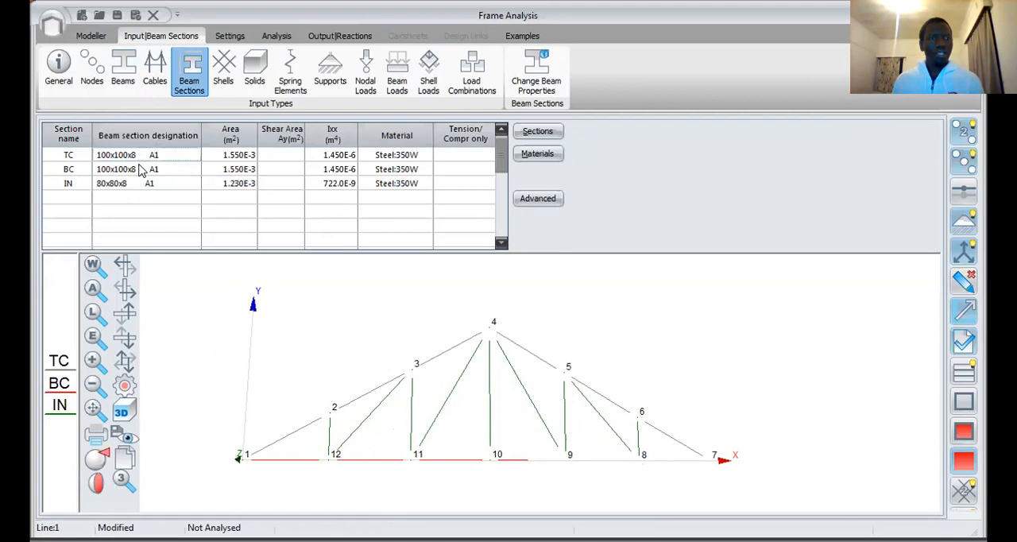
{"action": "left_click", "coordinate": [82, 155]}
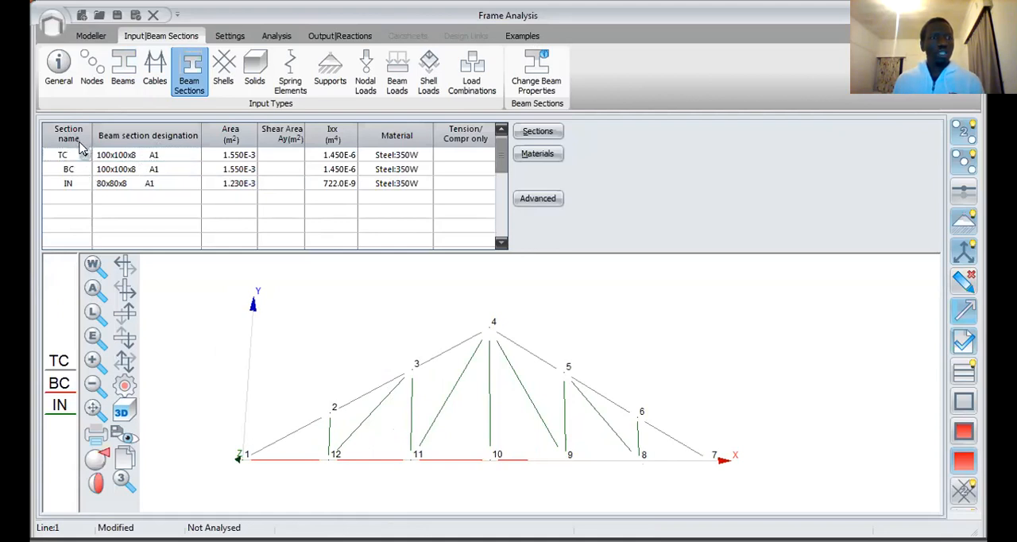
{"action": "left_click", "coordinate": [84, 155]}
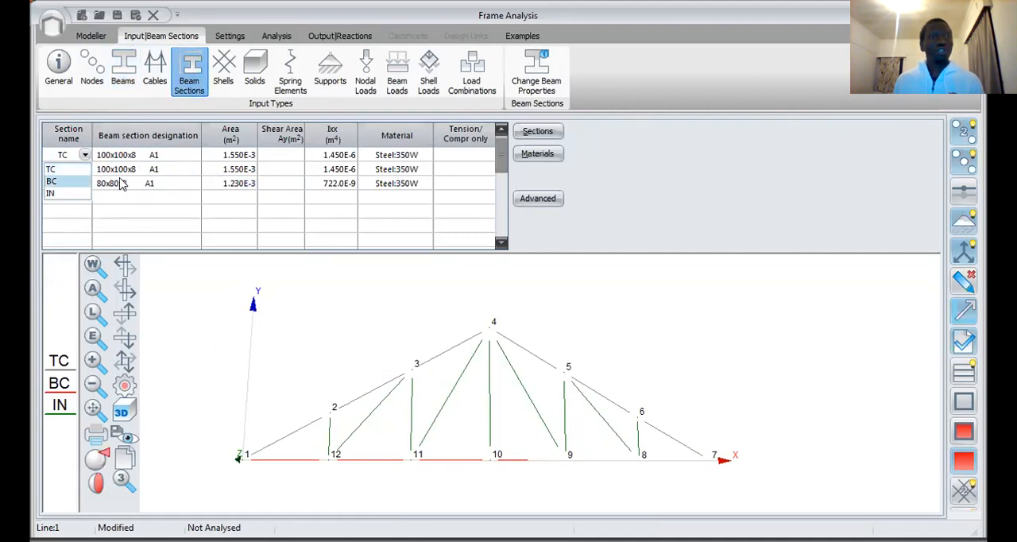
{"action": "left_click", "coordinate": [85, 155]}
{"action": "left_click", "coordinate": [85, 155]}
{"action": "left_click", "coordinate": [85, 156]}
{"action": "left_click", "coordinate": [85, 155]}
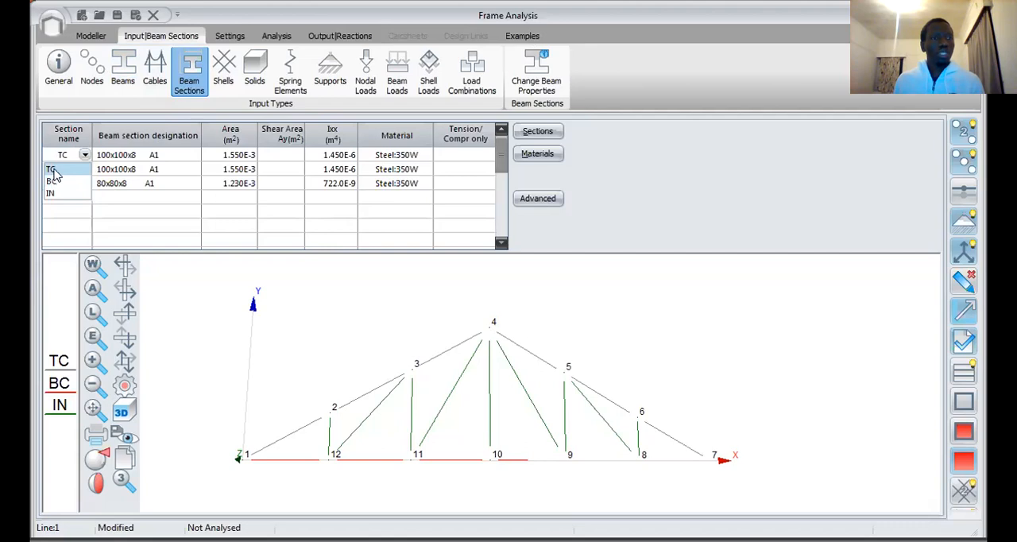
Step: Assign the 100x100x8 steel equal-leg angle from the section database to section TC
{"action": "left_click", "coordinate": [149, 156]}
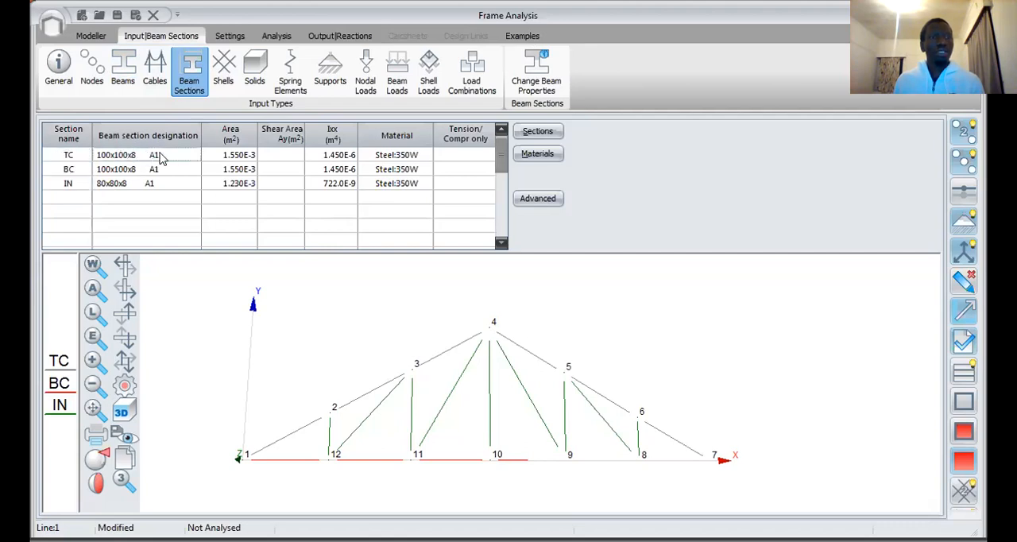
{"action": "left_click", "coordinate": [554, 135]}
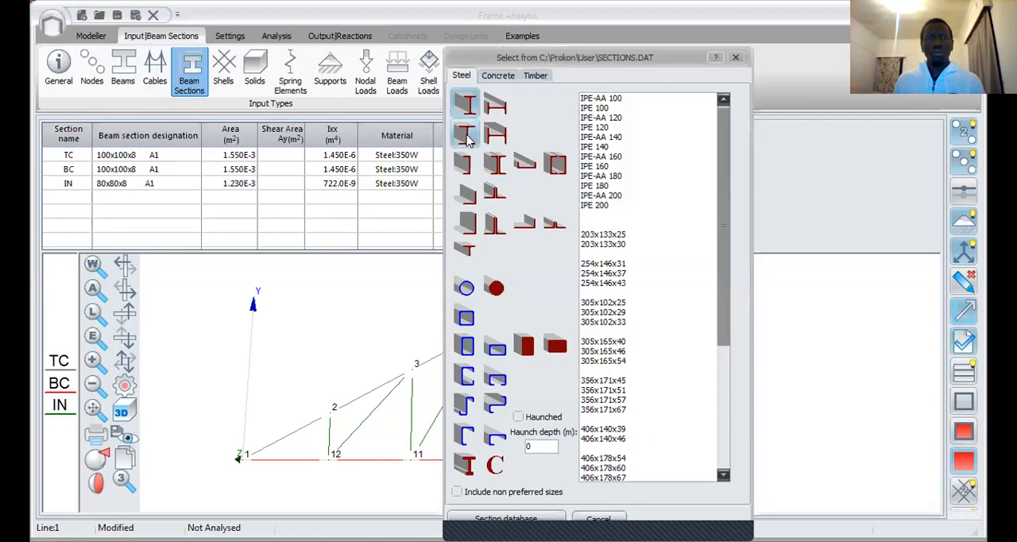
{"action": "left_click", "coordinate": [468, 197]}
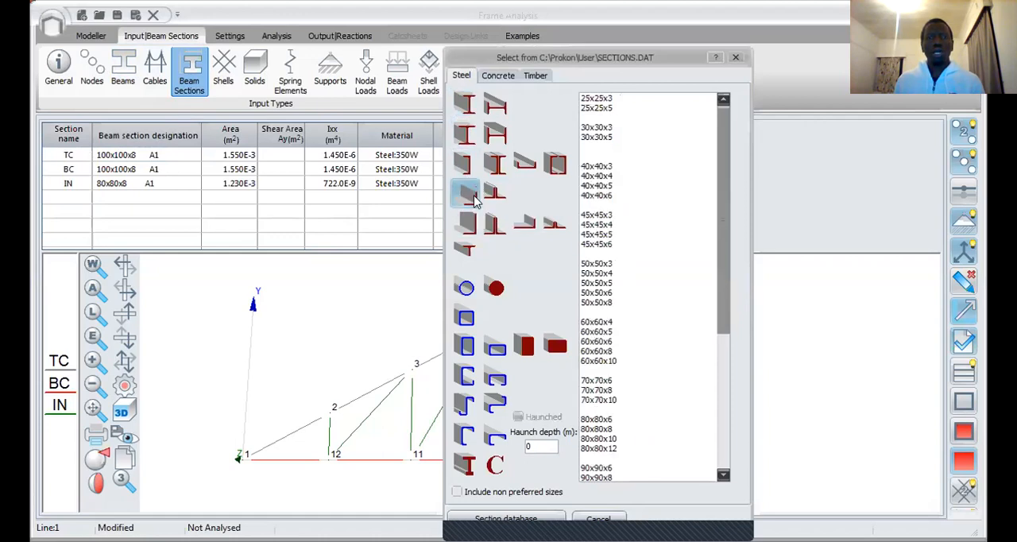
{"action": "left_click_drag", "start_coordinate": [716, 219], "coordinate": [734, 313]}
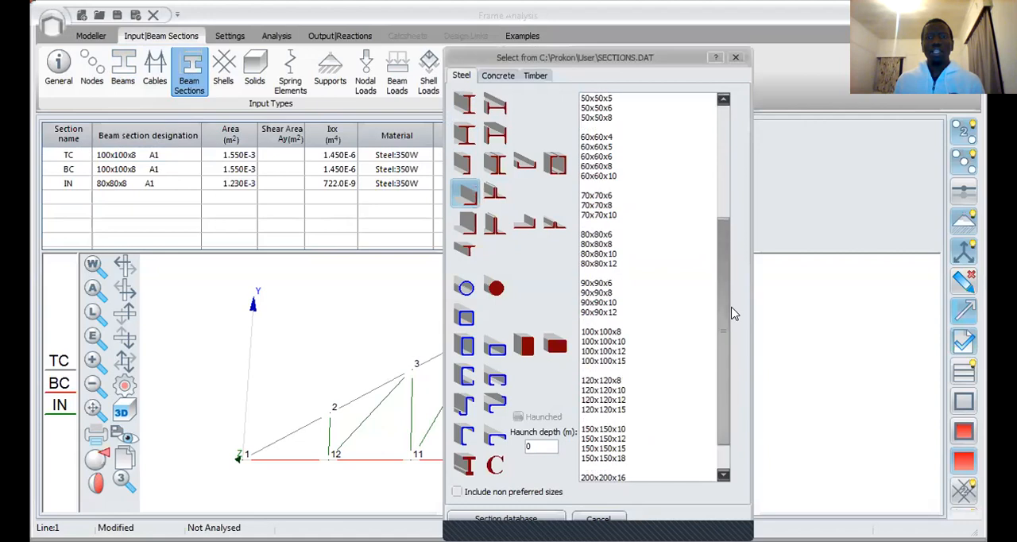
{"action": "left_click", "coordinate": [595, 332]}
{"action": "left_click", "coordinate": [597, 332]}
Step: Clear the section designation, area, inertia and material of section IN
{"action": "double_click", "coordinate": [124, 183]}
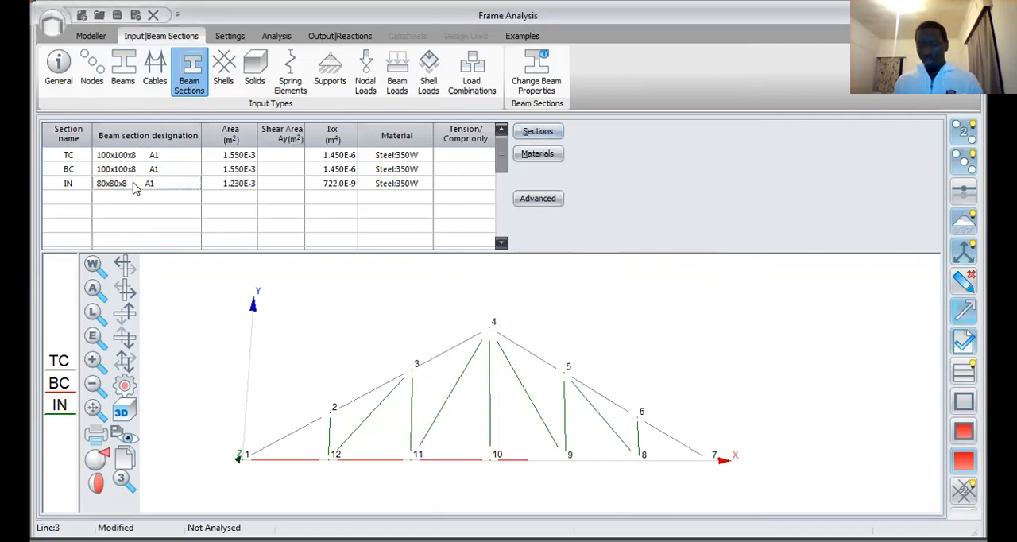
{"action": "left_click_drag", "start_coordinate": [97, 188], "coordinate": [456, 189]}
{"action": "key", "text": "Delete"}
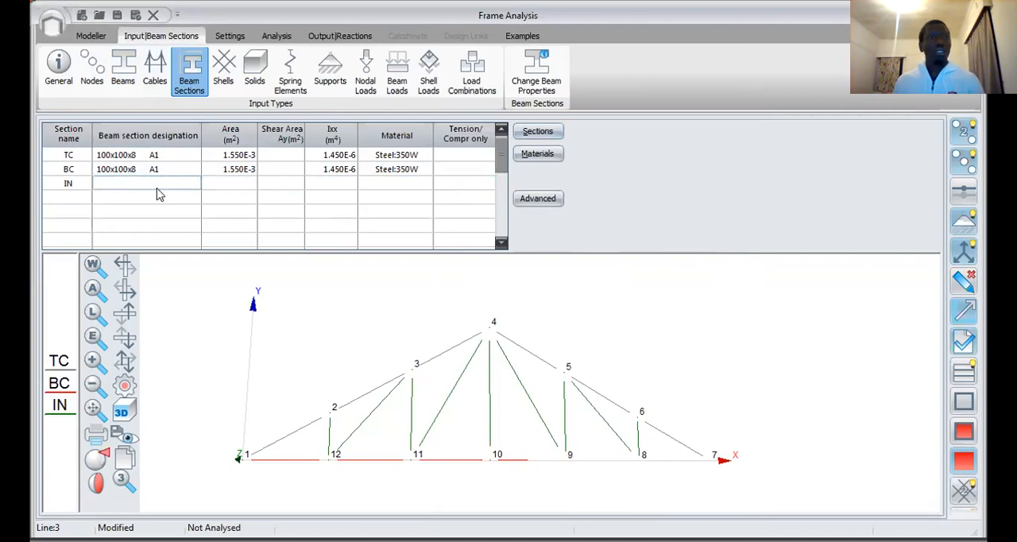
Step: Assign the 80x80x8 steel equal-leg angle from the section database to section IN
{"action": "double_click", "coordinate": [90, 183]}
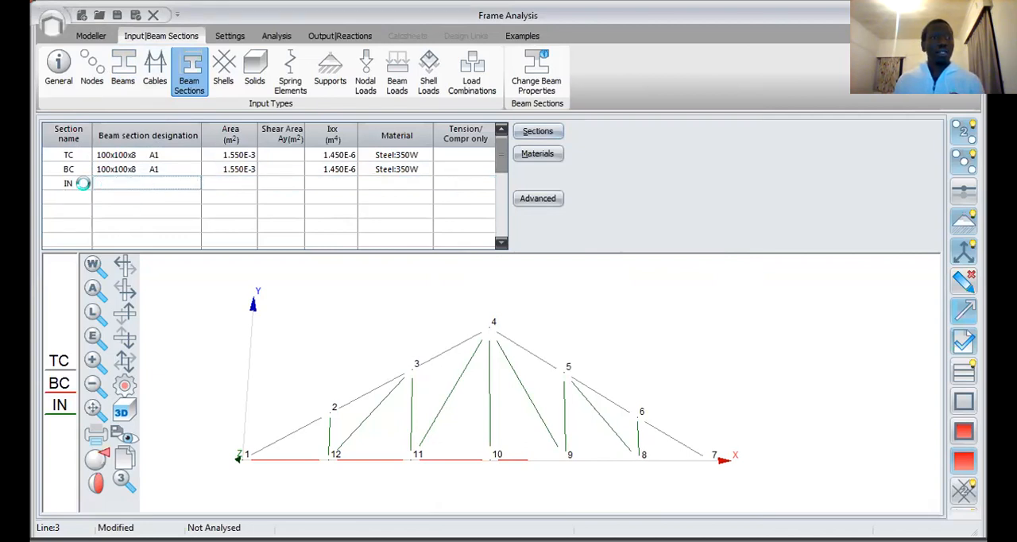
{"action": "left_click", "coordinate": [82, 182]}
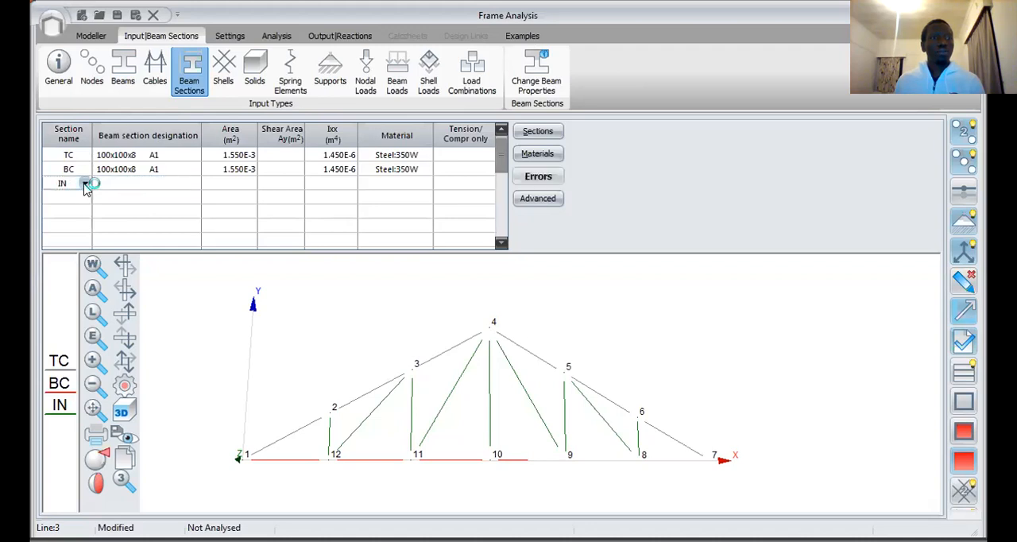
{"action": "left_click", "coordinate": [84, 184]}
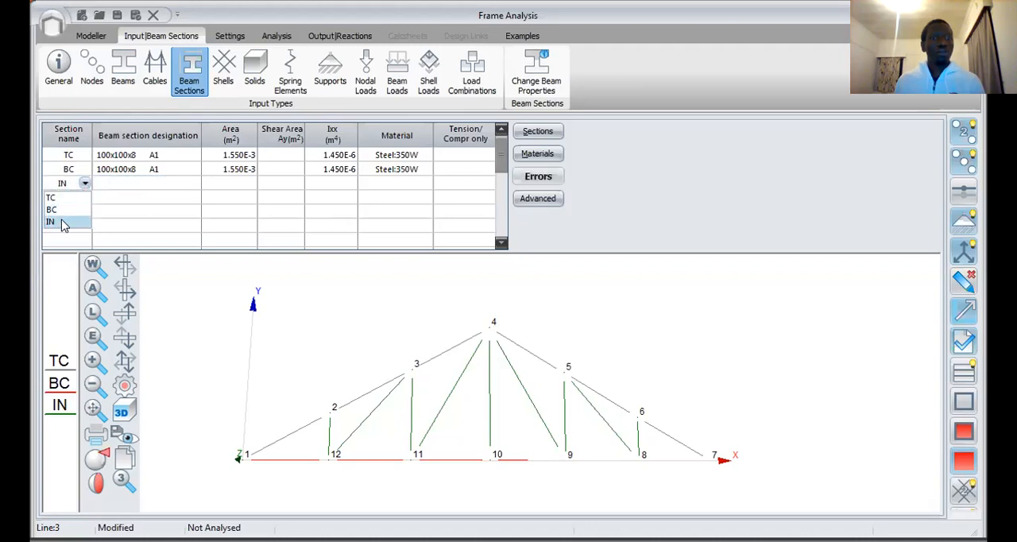
{"action": "left_click", "coordinate": [133, 191]}
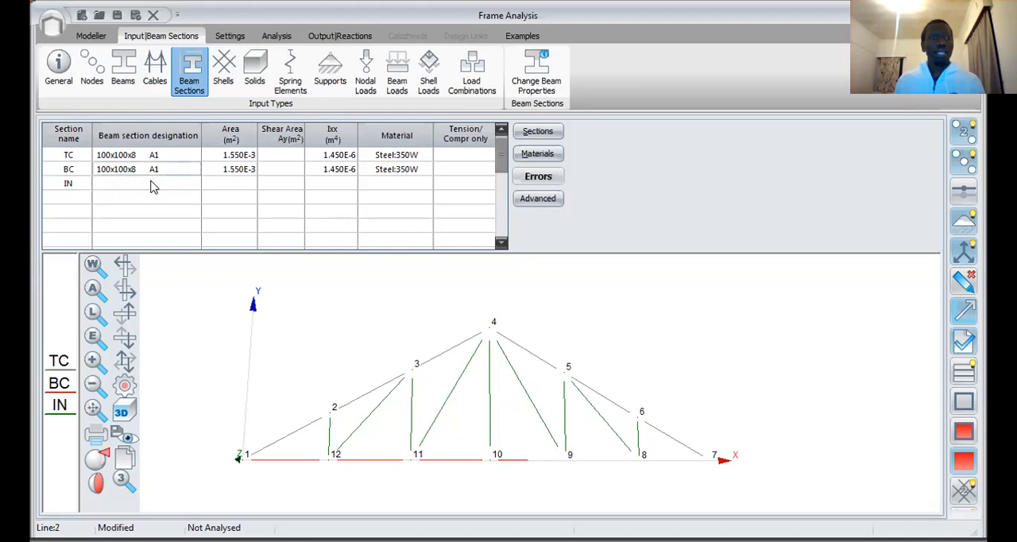
{"action": "left_click", "coordinate": [154, 182]}
{"action": "left_click", "coordinate": [177, 195]}
{"action": "left_click", "coordinate": [179, 183]}
{"action": "left_click", "coordinate": [558, 133]}
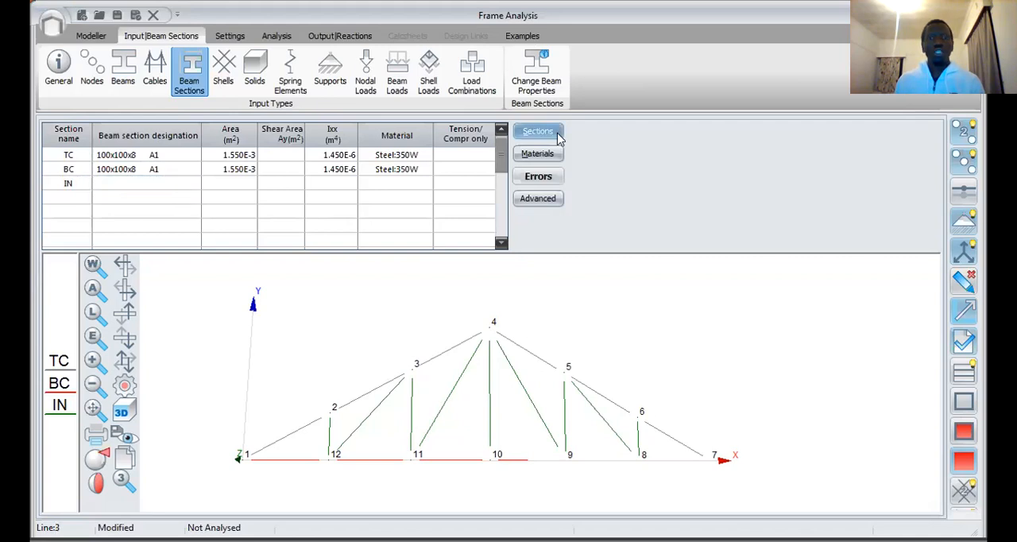
{"action": "left_click", "coordinate": [466, 196]}
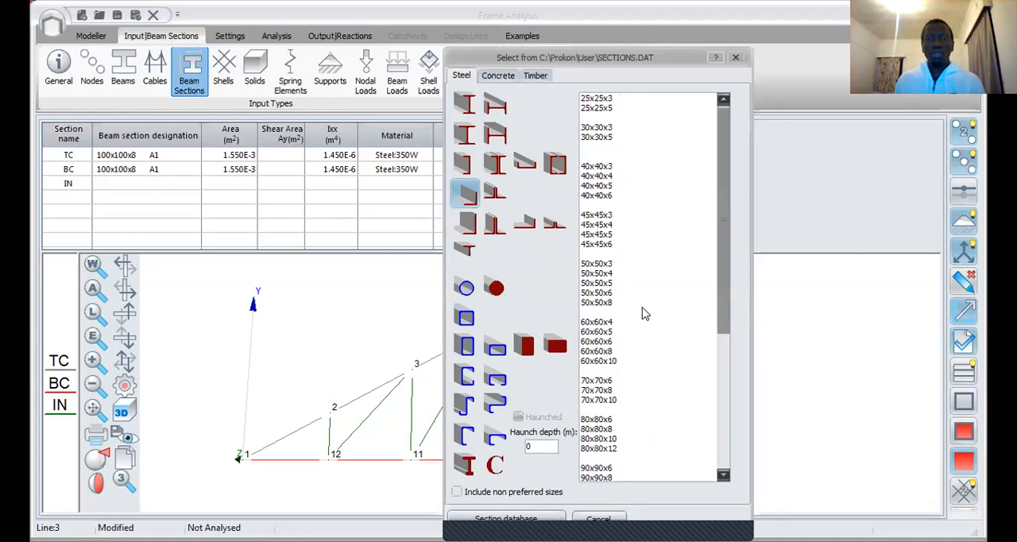
{"action": "double_click", "coordinate": [602, 428]}
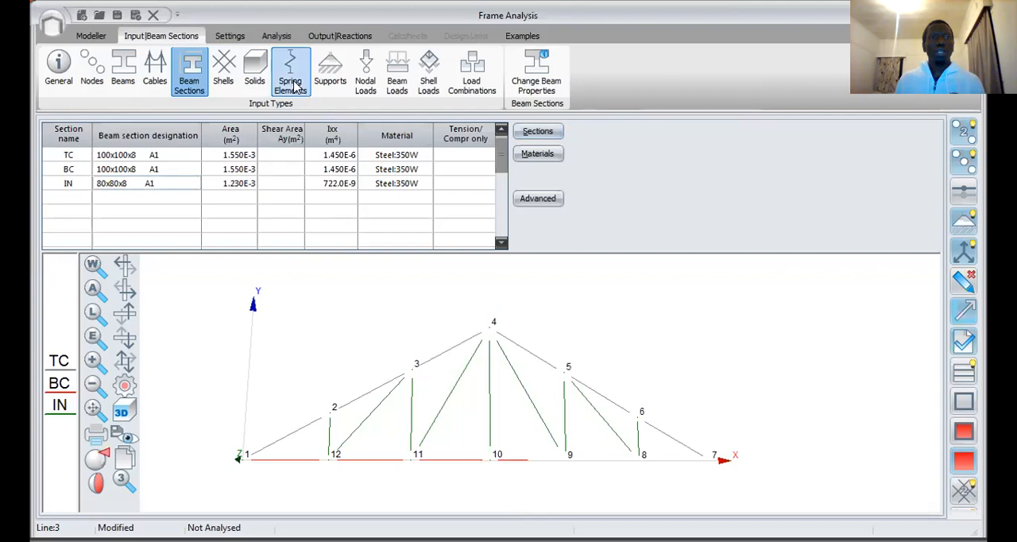
Step: Open the supports input table of the truss
{"action": "left_click", "coordinate": [329, 72]}
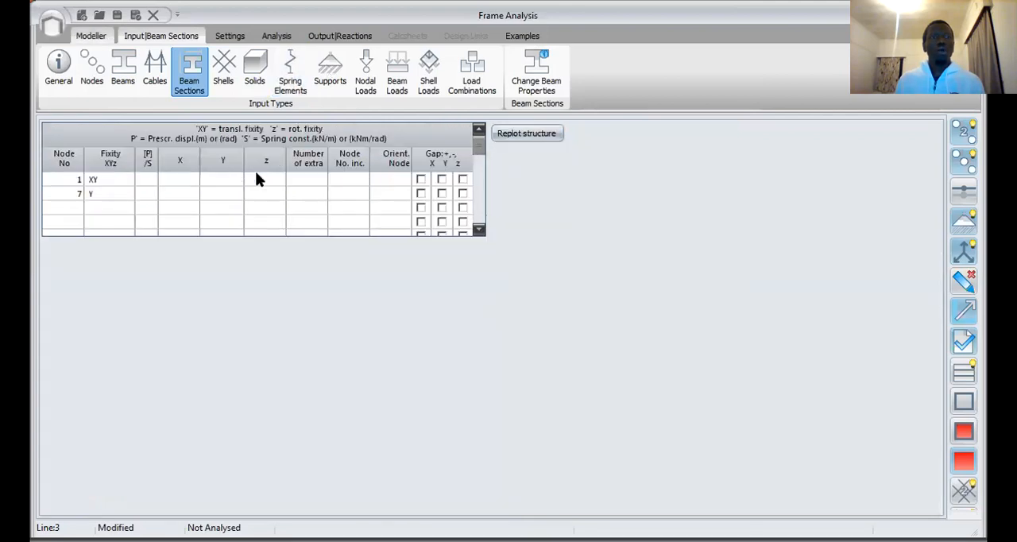
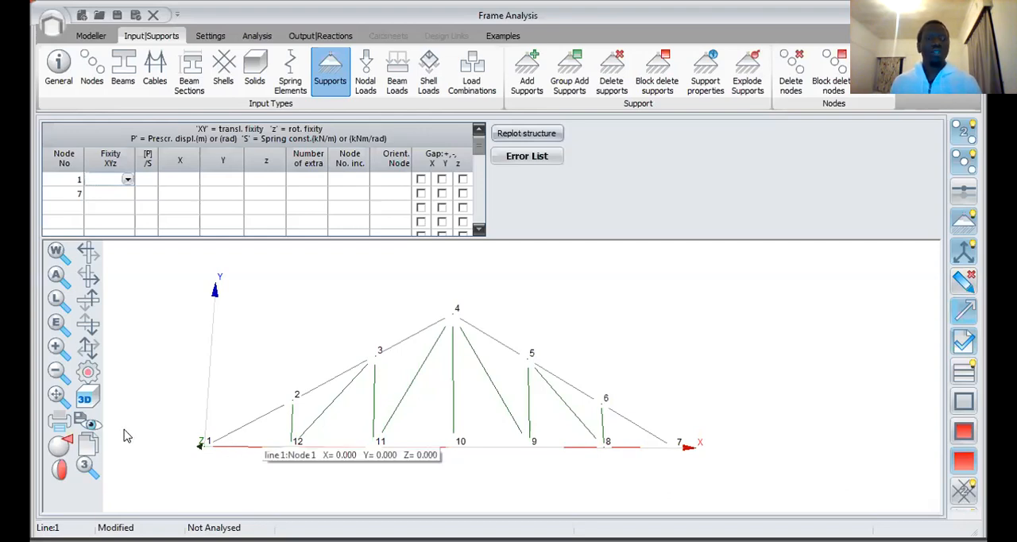
Step: Fix the support at node 1 against X and Y translation
{"action": "left_click", "coordinate": [122, 178]}
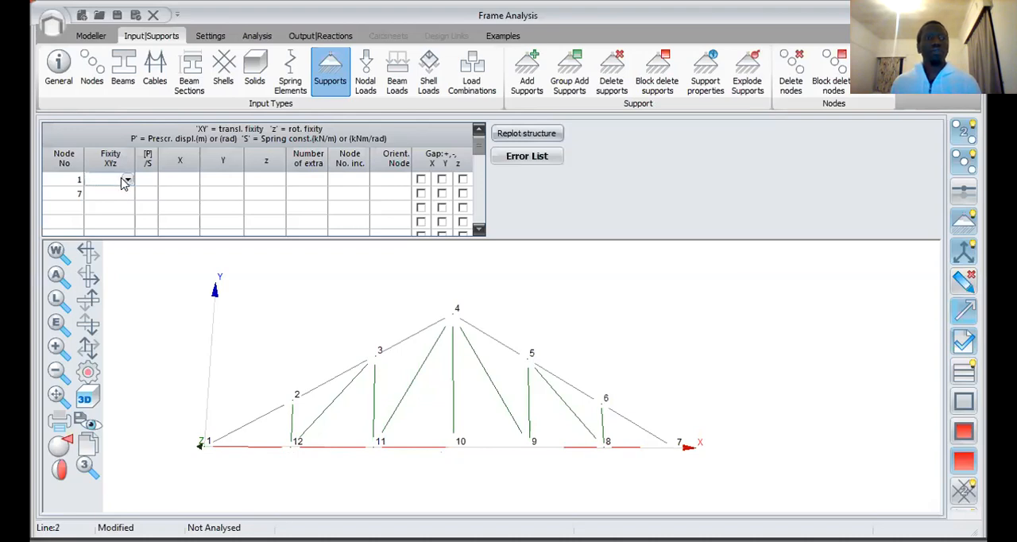
{"action": "left_click", "coordinate": [123, 180]}
{"action": "left_click", "coordinate": [131, 193]}
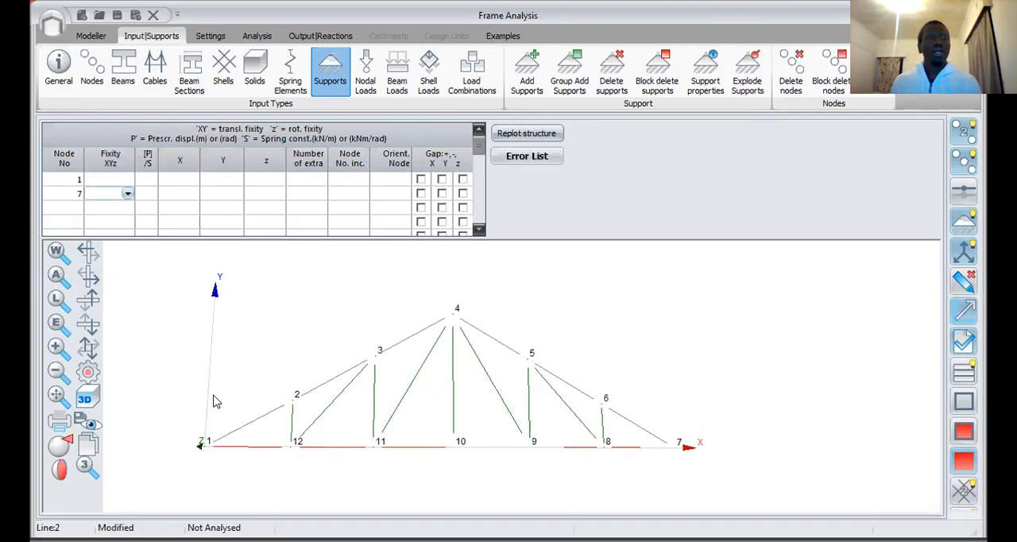
{"action": "left_click", "coordinate": [126, 181]}
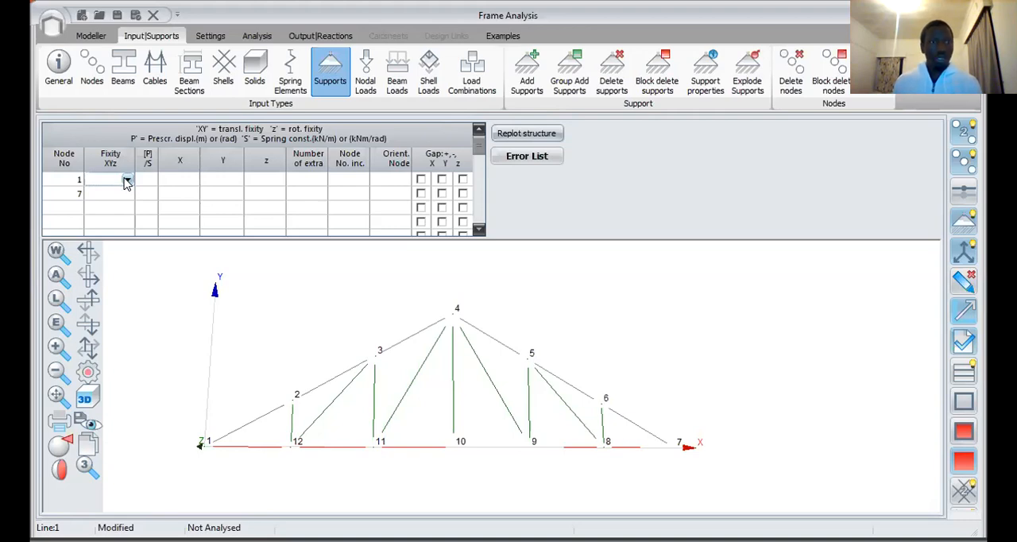
{"action": "type", "text": "XY"}
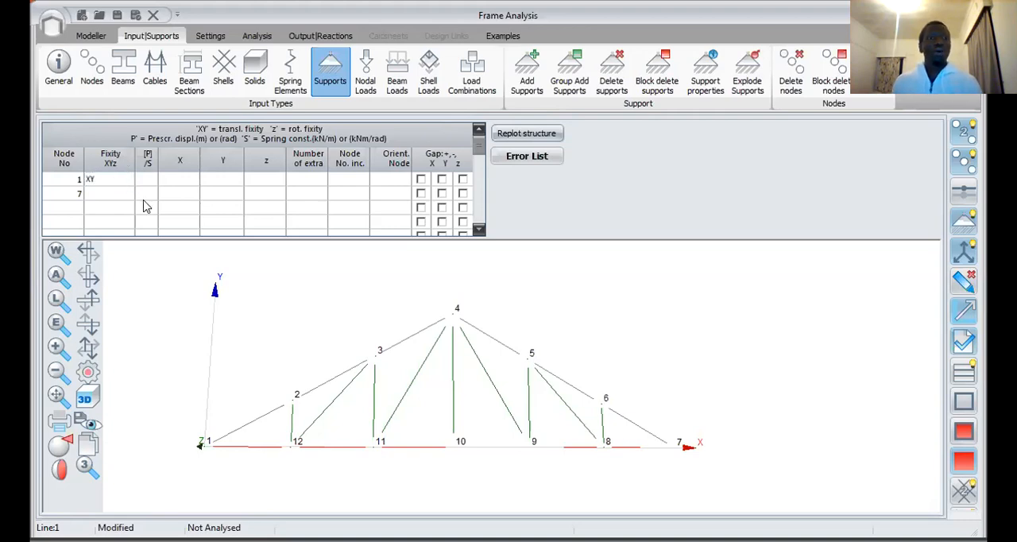
{"action": "left_click", "coordinate": [671, 447]}
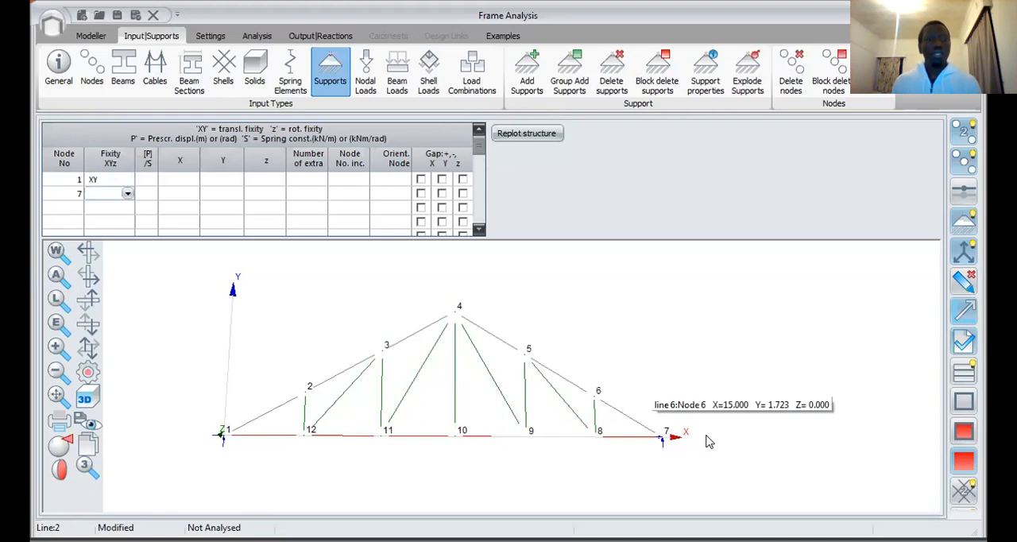
Step: Set the support fixity of node 7 to Y only
{"action": "left_click", "coordinate": [103, 193]}
{"action": "type", "text": "Y"}
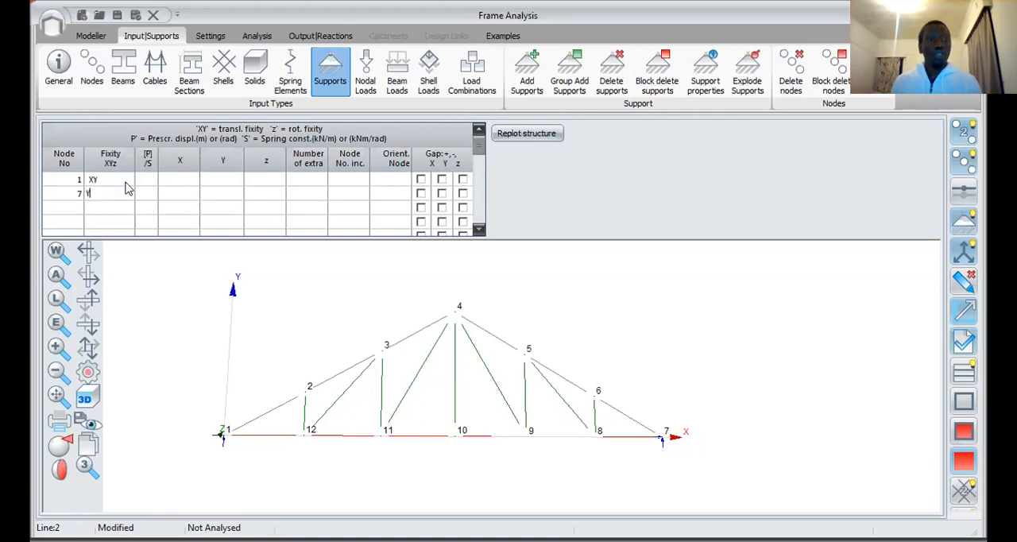
{"action": "key", "text": "Return"}
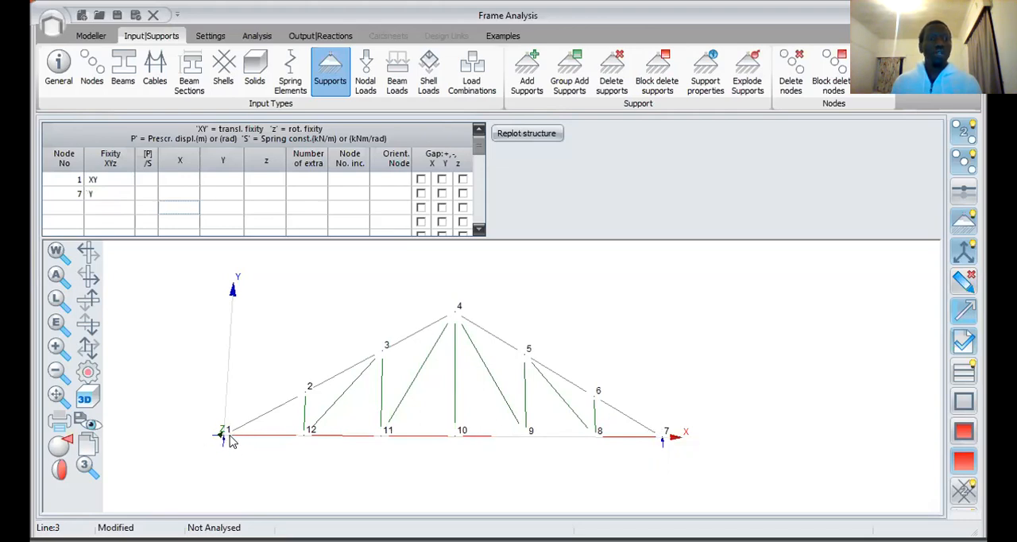
{"action": "left_click", "coordinate": [111, 184]}
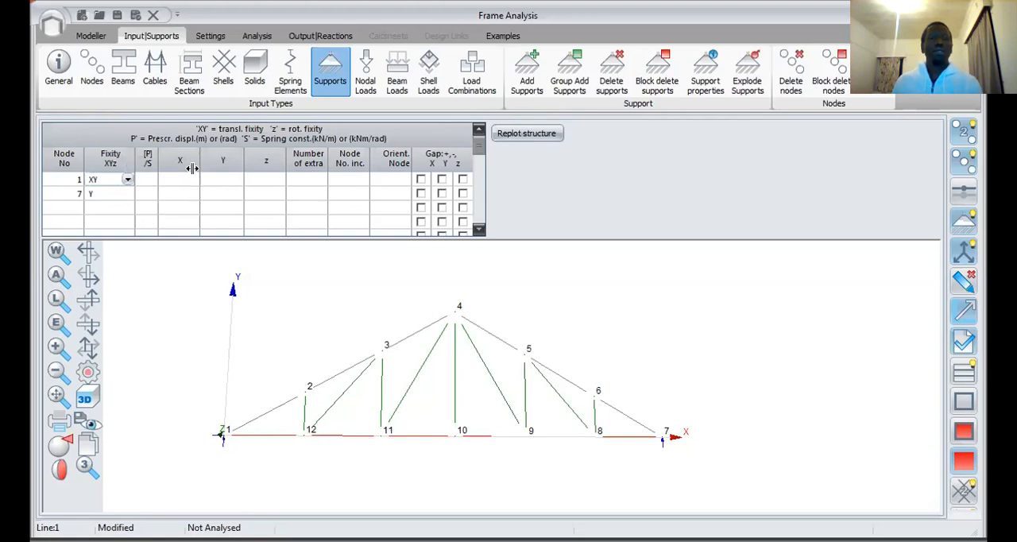
Step: Open the nodal loads input table and check the loaded truss drawing on the Question 1 slide in PowerPoint
{"action": "left_click", "coordinate": [365, 71]}
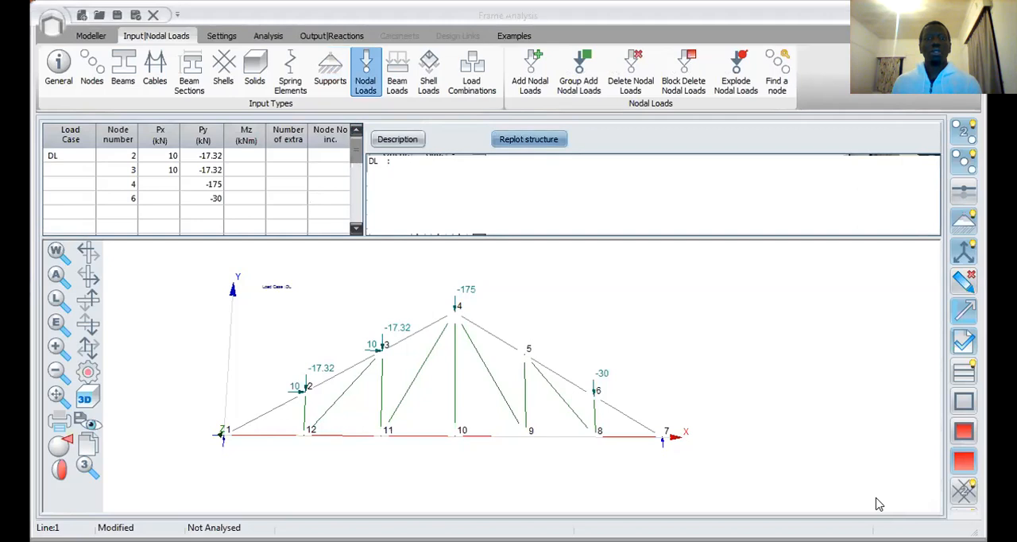
{"action": "key", "text": "alt+Tab"}
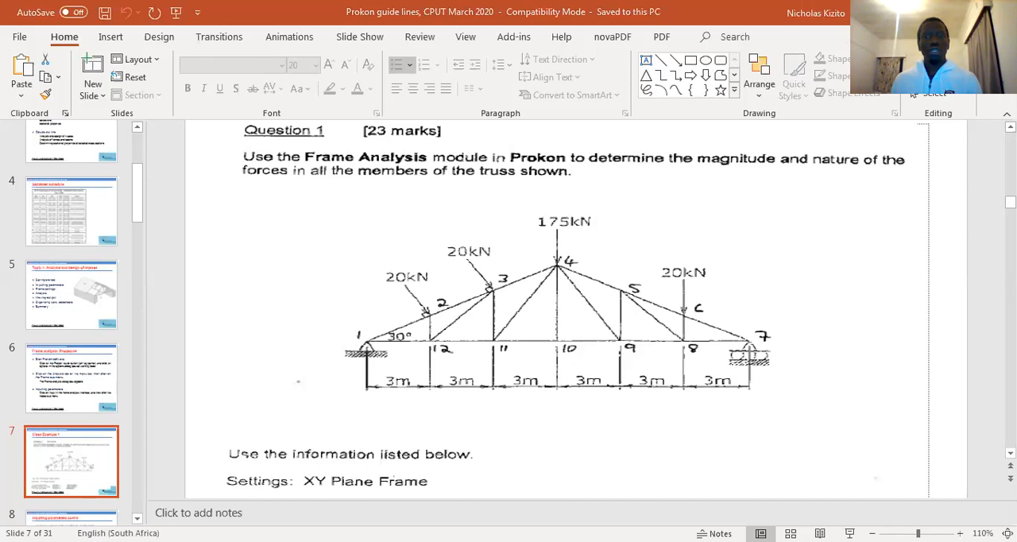
{"action": "key", "text": "alt+Tab"}
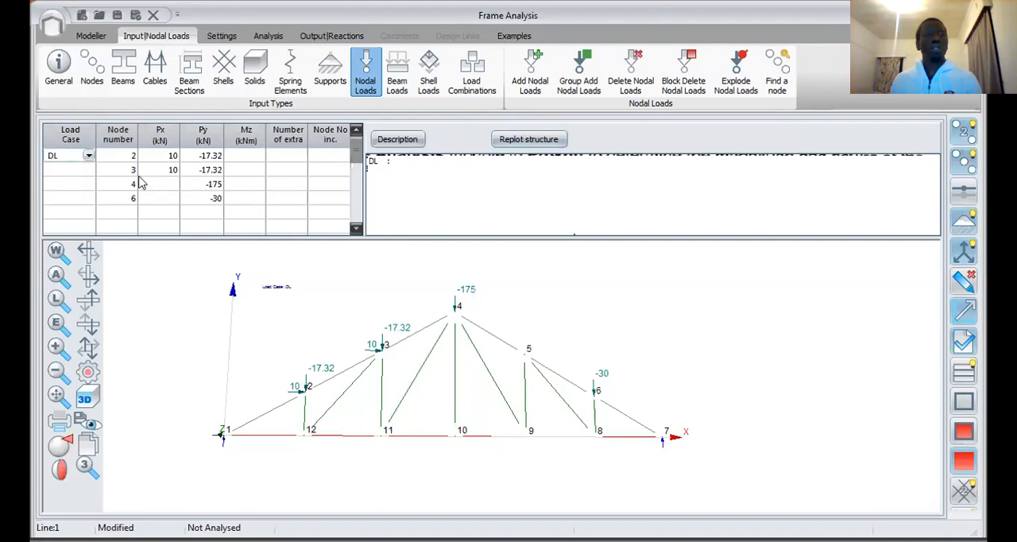
Step: Rename the load case of the nodal loads as D
{"action": "left_click", "coordinate": [92, 155]}
{"action": "left_click", "coordinate": [148, 170]}
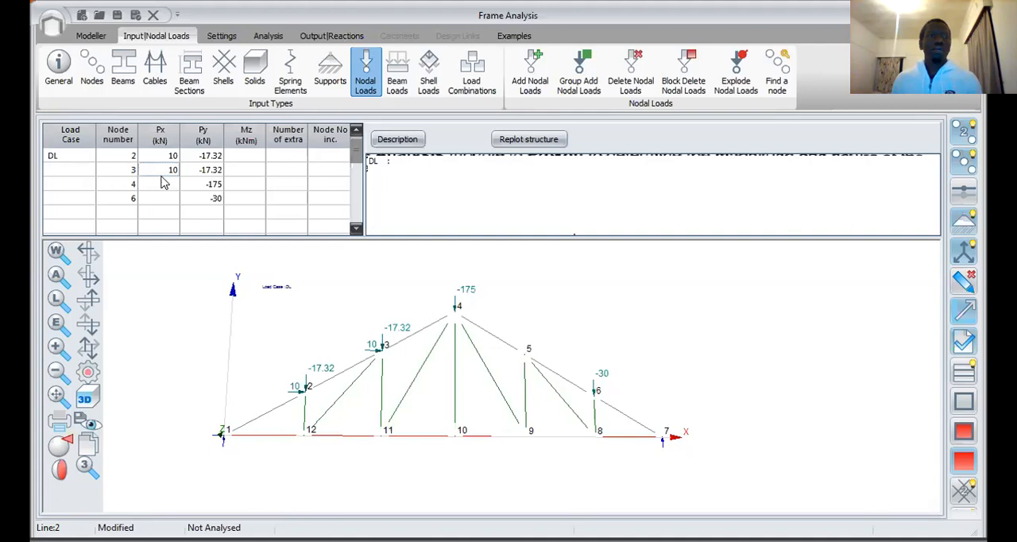
{"action": "left_click", "coordinate": [167, 200]}
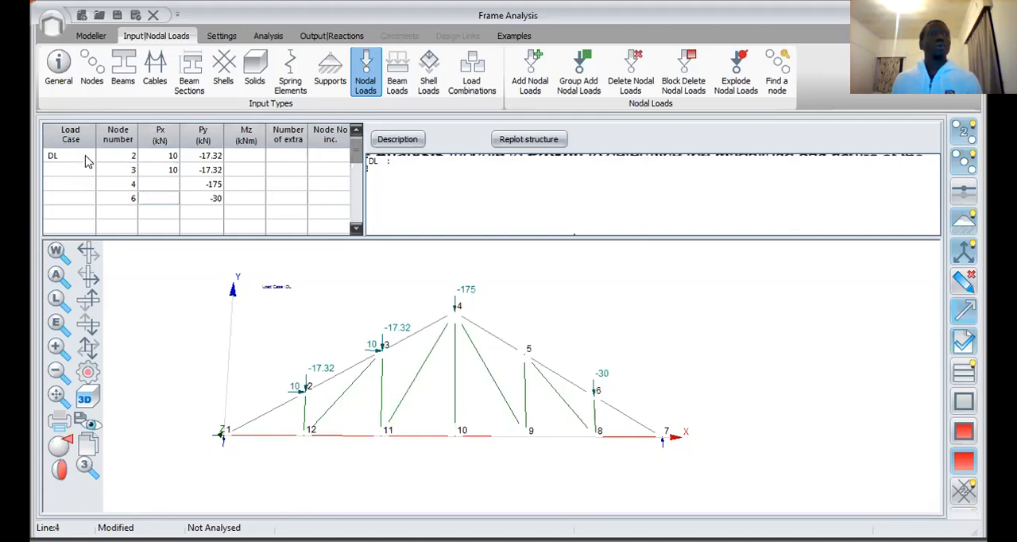
{"action": "left_click", "coordinate": [76, 162]}
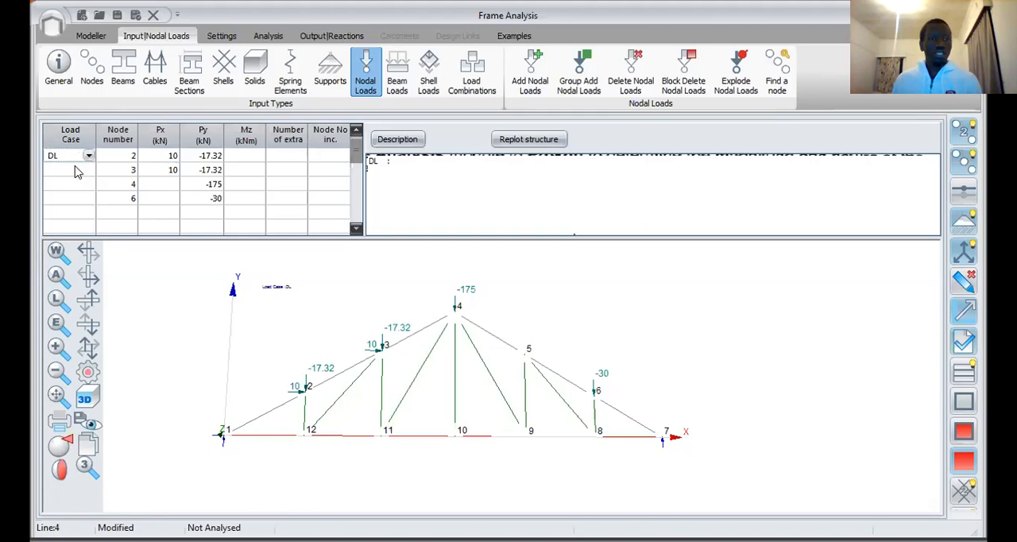
{"action": "key", "text": "BackSpace"}
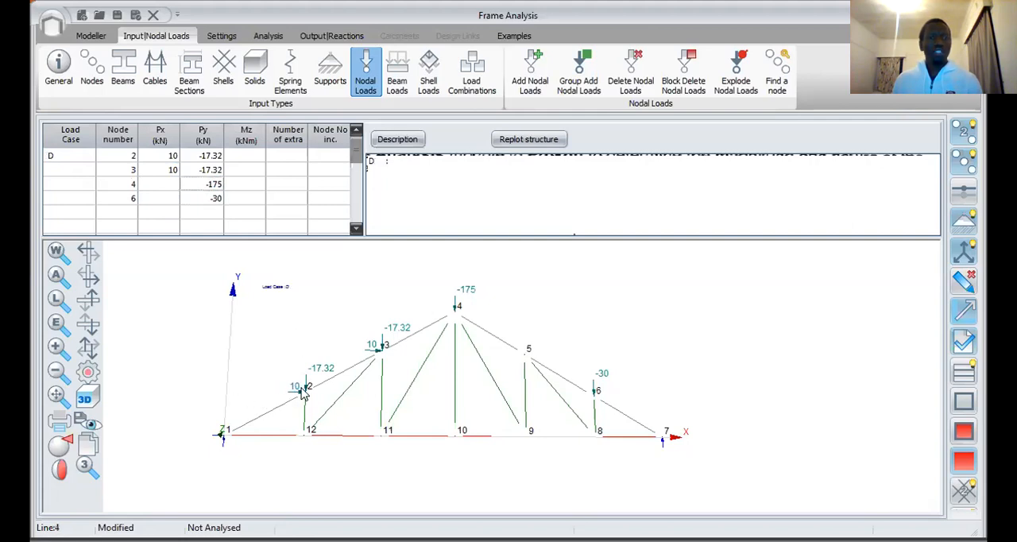
Step: Examine the horizontal and vertical load arrows at node 2 and check the nodal load table entries against the truss drawing
{"action": "scroll", "coordinate": [302, 395], "scroll_direction": "up", "scroll_amount": 3}
{"action": "scroll", "coordinate": [354, 394], "scroll_direction": "up", "scroll_amount": 4}
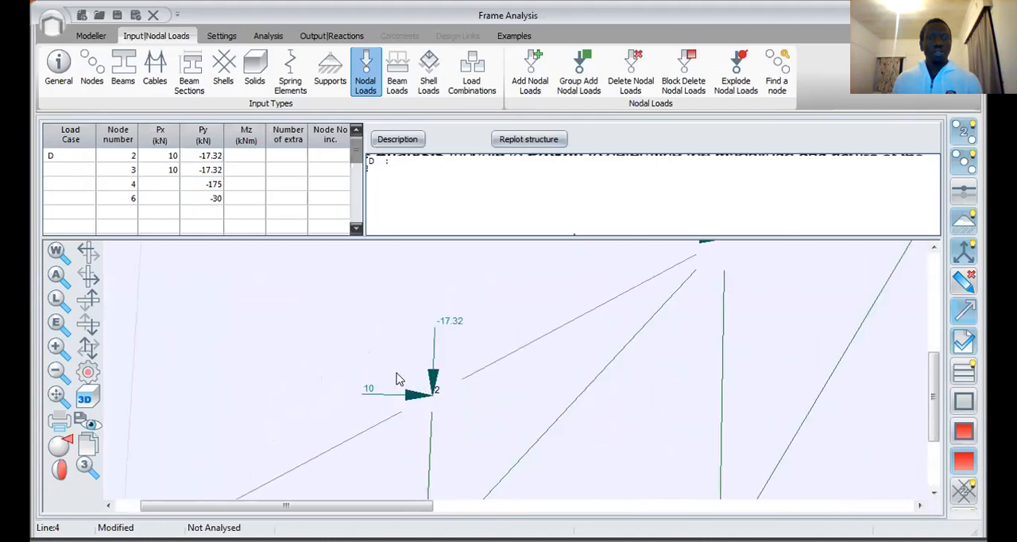
{"action": "scroll", "coordinate": [425, 375], "scroll_direction": "up", "scroll_amount": 1}
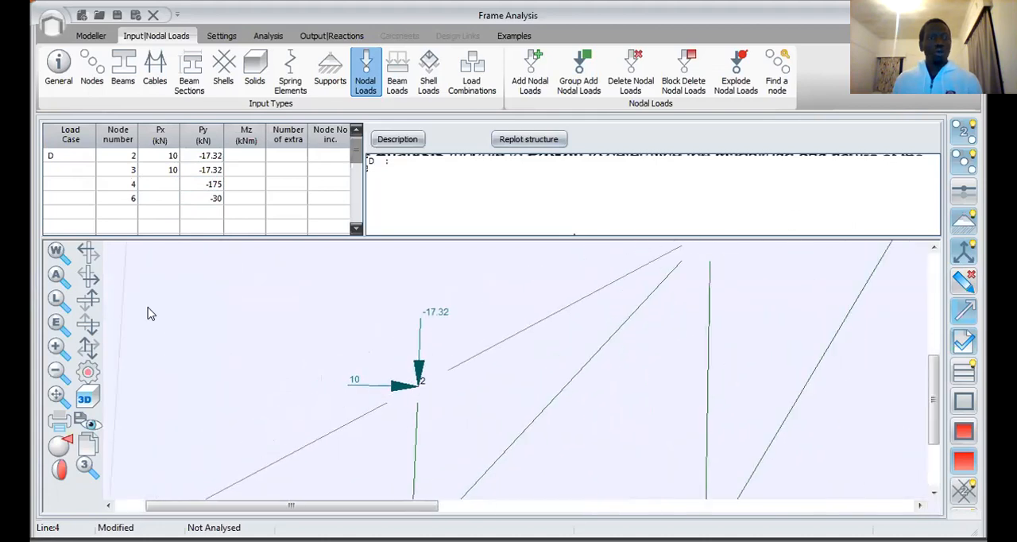
{"action": "left_click", "coordinate": [56, 323]}
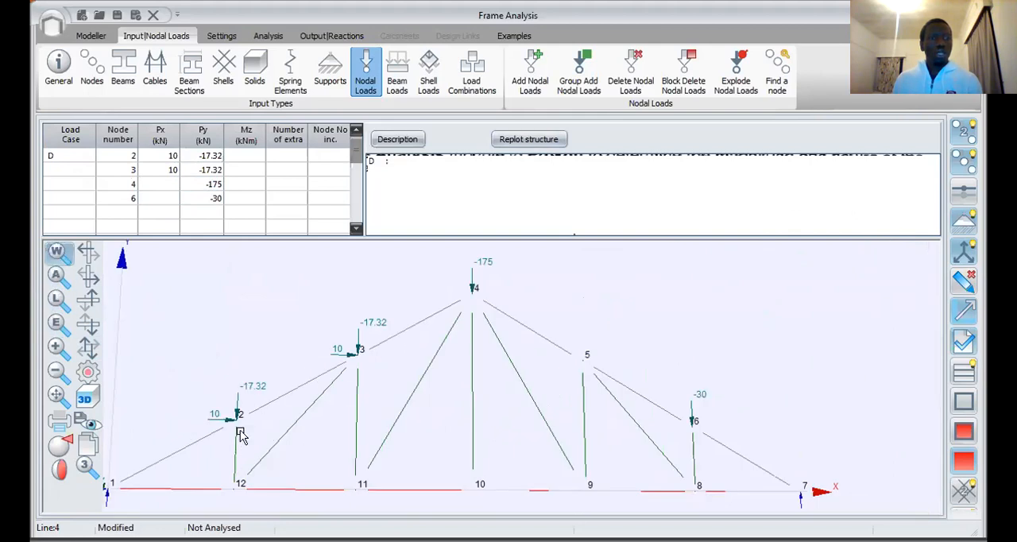
{"action": "left_click_drag", "start_coordinate": [247, 383], "coordinate": [220, 429]}
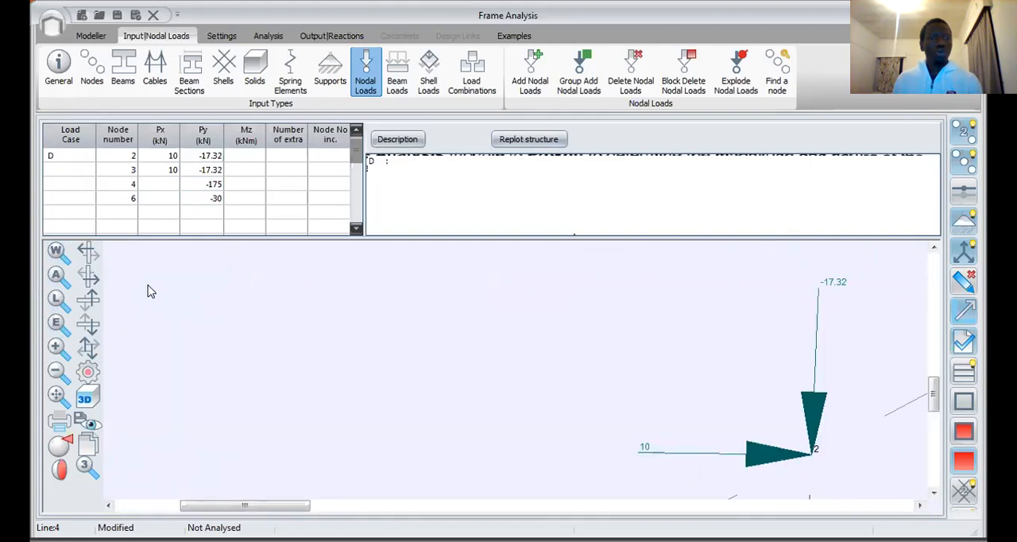
{"action": "left_click", "coordinate": [56, 274]}
{"action": "left_click", "coordinate": [88, 346]}
{"action": "left_click_drag", "start_coordinate": [302, 359], "coordinate": [173, 419]}
{"action": "scroll", "coordinate": [318, 401], "scroll_direction": "down", "scroll_amount": 4}
{"action": "scroll", "coordinate": [321, 398], "scroll_direction": "up", "scroll_amount": 5}
{"action": "scroll", "coordinate": [341, 388], "scroll_direction": "down", "scroll_amount": 5}
{"action": "scroll", "coordinate": [318, 389], "scroll_direction": "up", "scroll_amount": 1}
{"action": "left_click", "coordinate": [95, 373]}
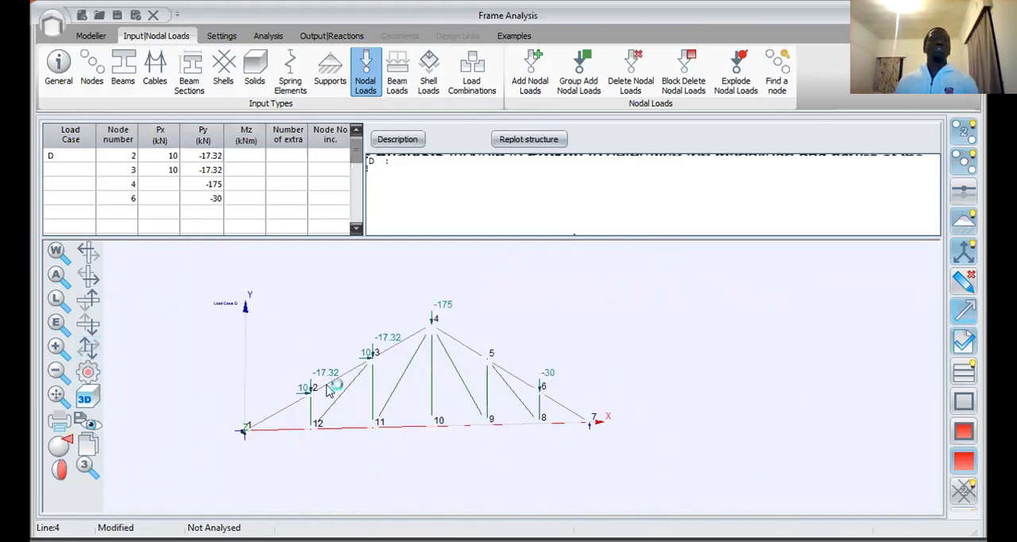
{"action": "left_click", "coordinate": [215, 203]}
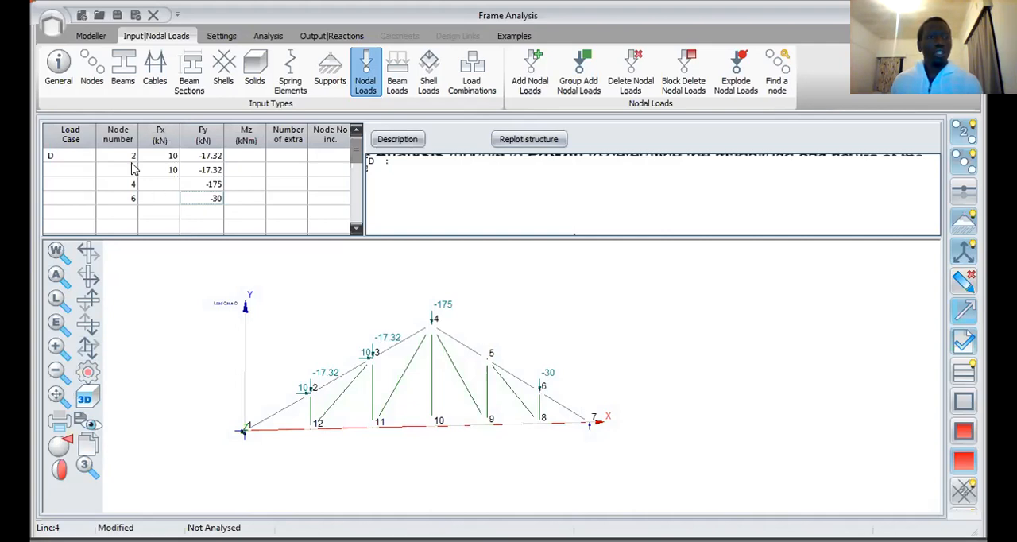
{"action": "left_click", "coordinate": [131, 199]}
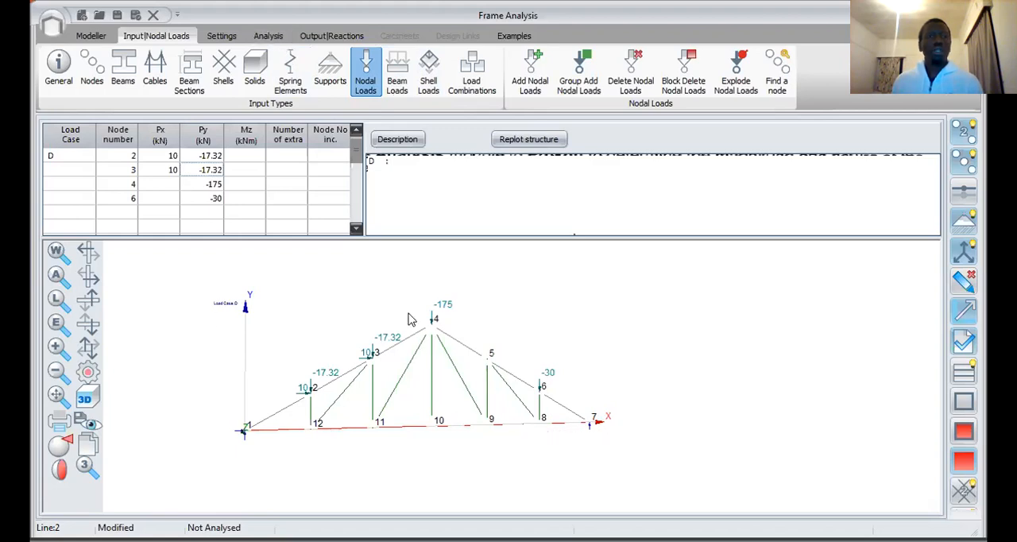
Step: Try to run the analysis, decline to continue with input errors, and review the error and warning list
{"action": "left_click", "coordinate": [268, 37]}
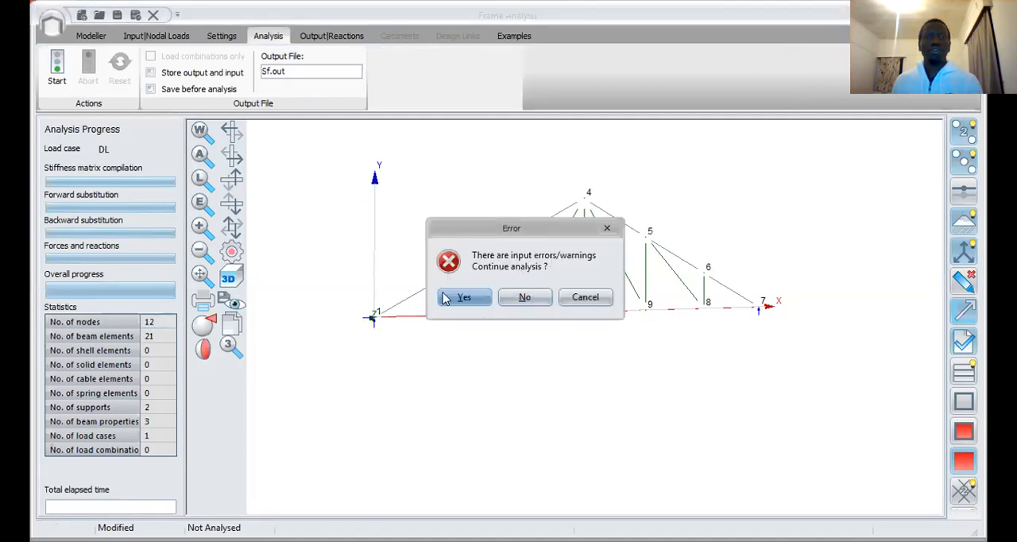
{"action": "left_click", "coordinate": [536, 297]}
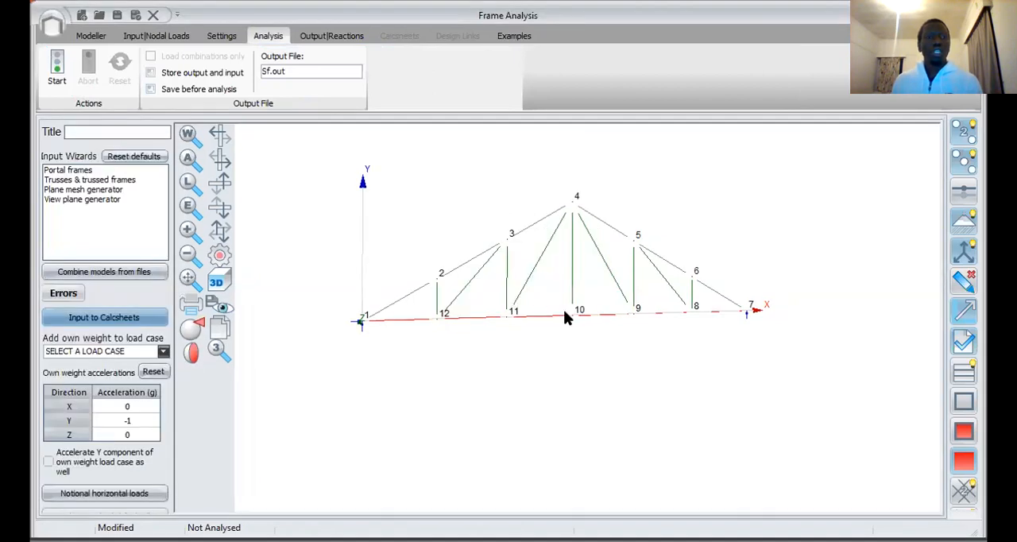
{"action": "left_click", "coordinate": [65, 297]}
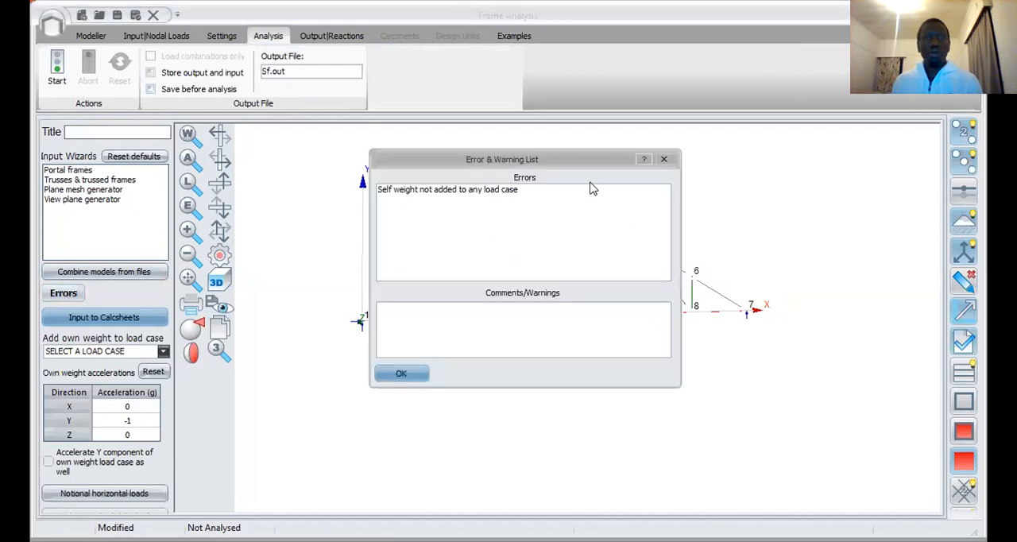
{"action": "left_click", "coordinate": [401, 373]}
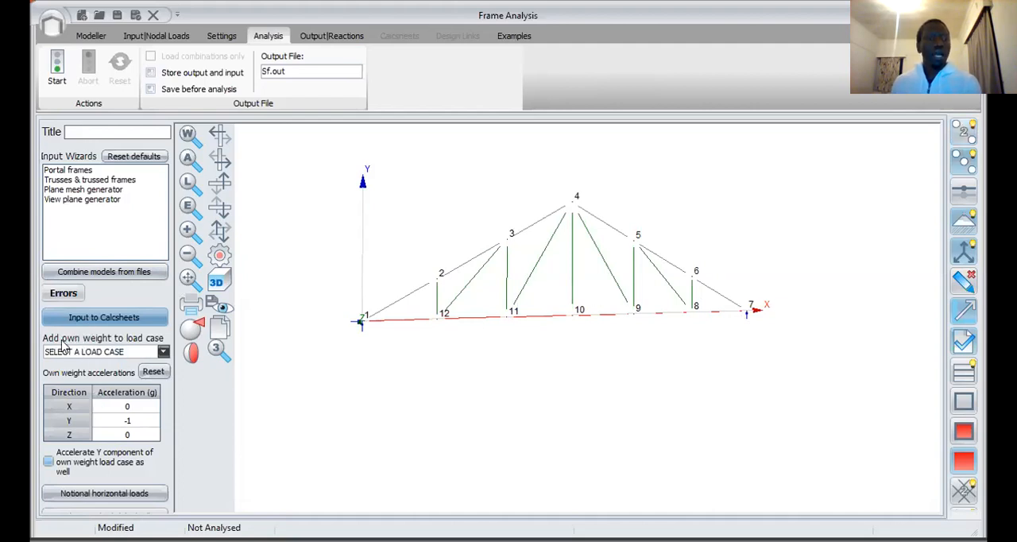
Step: Set the own weight option to "Do not add own weight" and run the linear analysis
{"action": "left_click", "coordinate": [163, 351]}
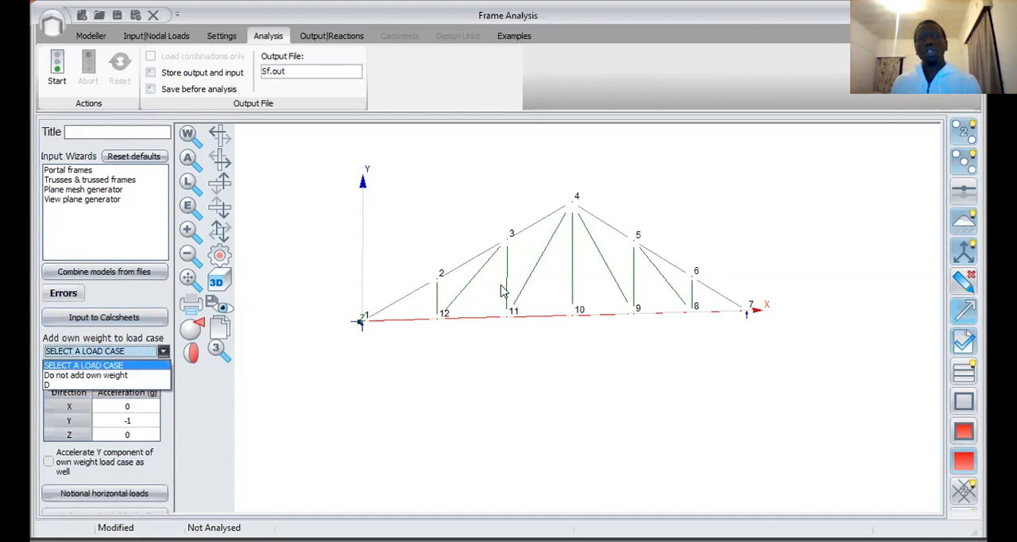
{"action": "left_click", "coordinate": [96, 375]}
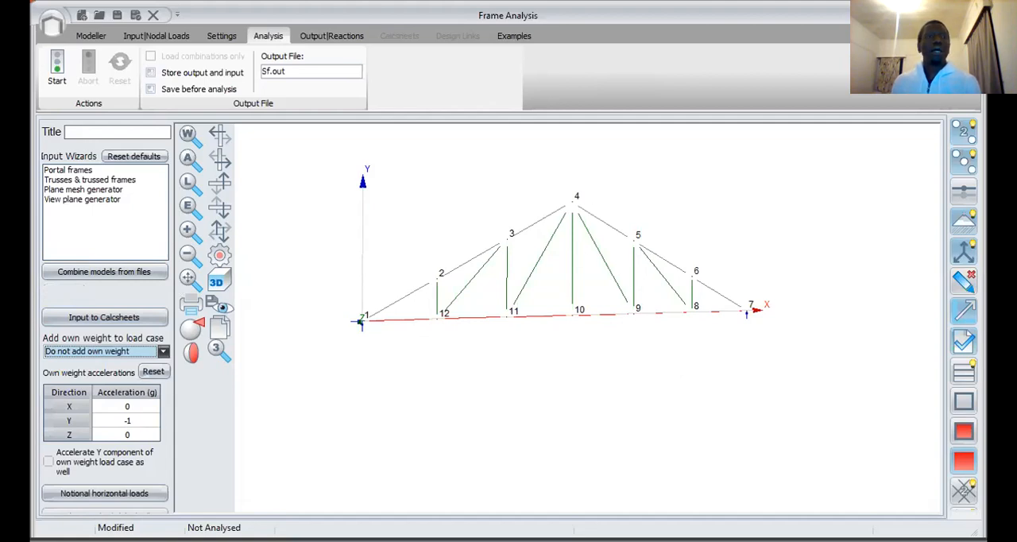
{"action": "left_click", "coordinate": [56, 72]}
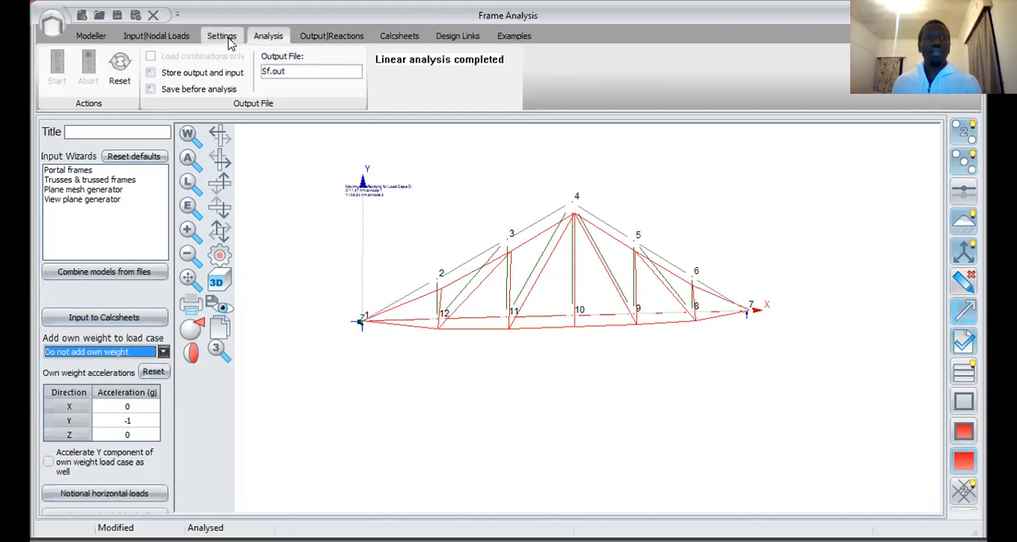
Step: Check the analysis settings and examine the truss's deflected shape and maximum deflections for load case D
{"action": "left_click", "coordinate": [228, 39]}
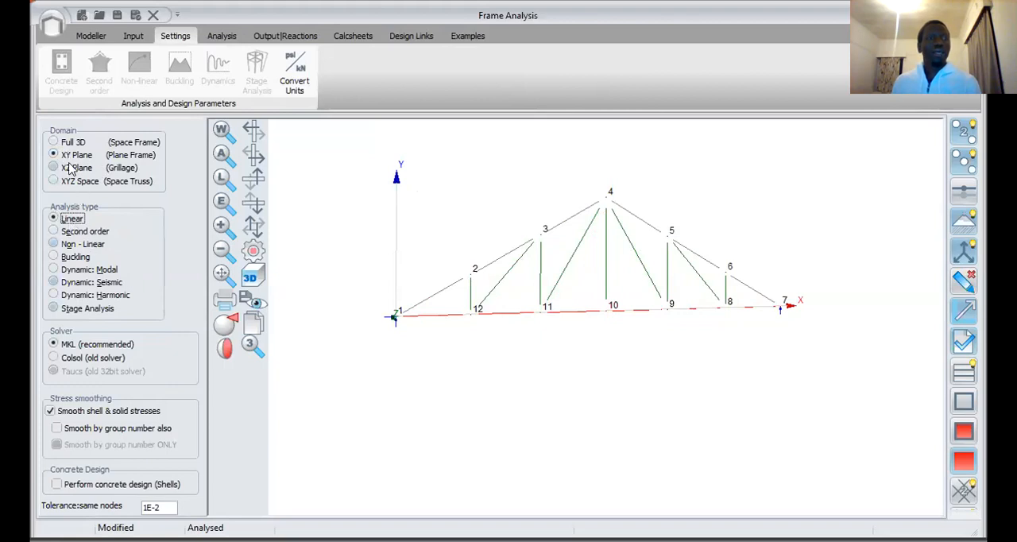
{"action": "left_click", "coordinate": [275, 36]}
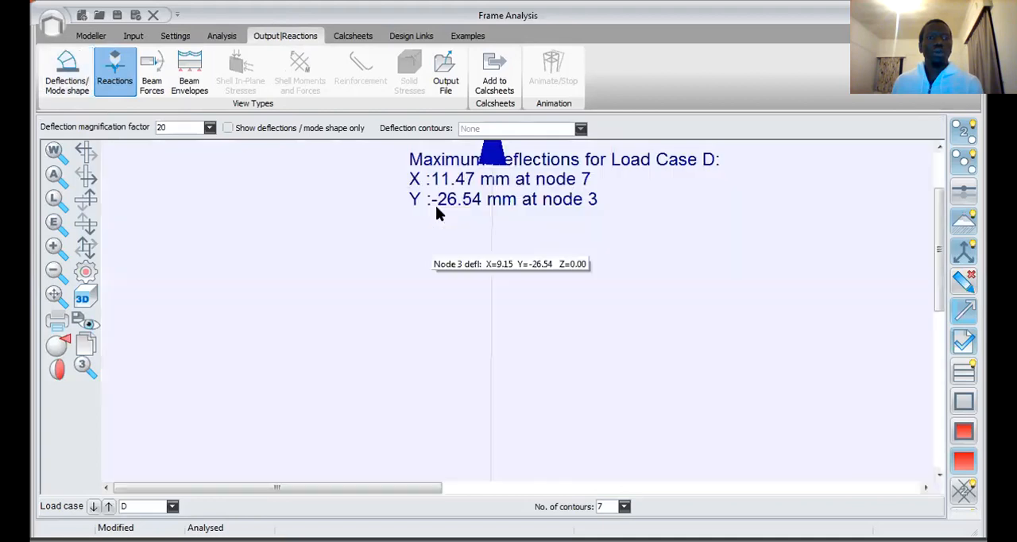
{"action": "scroll", "coordinate": [694, 198], "scroll_direction": "up", "scroll_amount": 2}
{"action": "scroll", "coordinate": [653, 217], "scroll_direction": "down", "scroll_amount": 2}
{"action": "scroll", "coordinate": [717, 209], "scroll_direction": "up", "scroll_amount": 1}
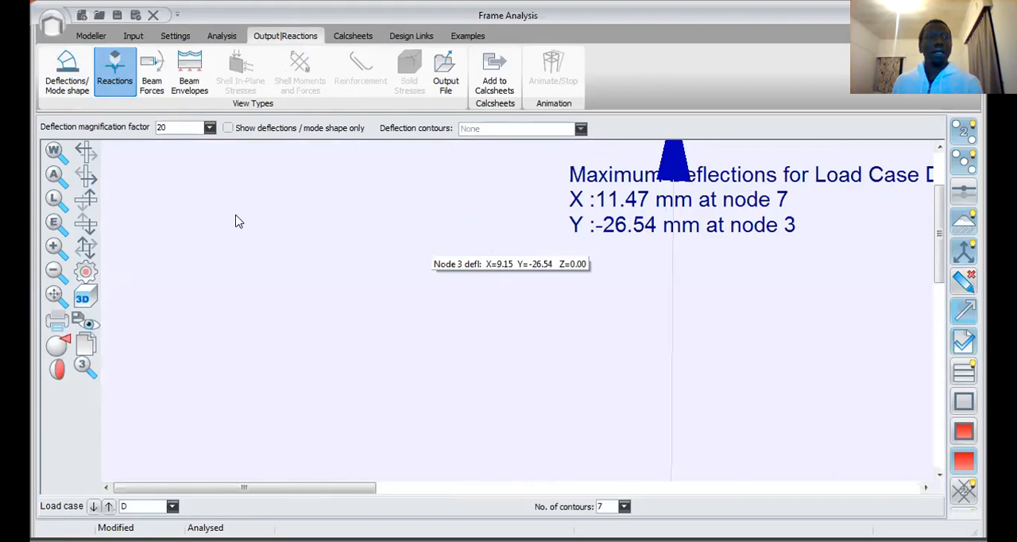
{"action": "scroll", "coordinate": [386, 303], "scroll_direction": "down", "scroll_amount": 5}
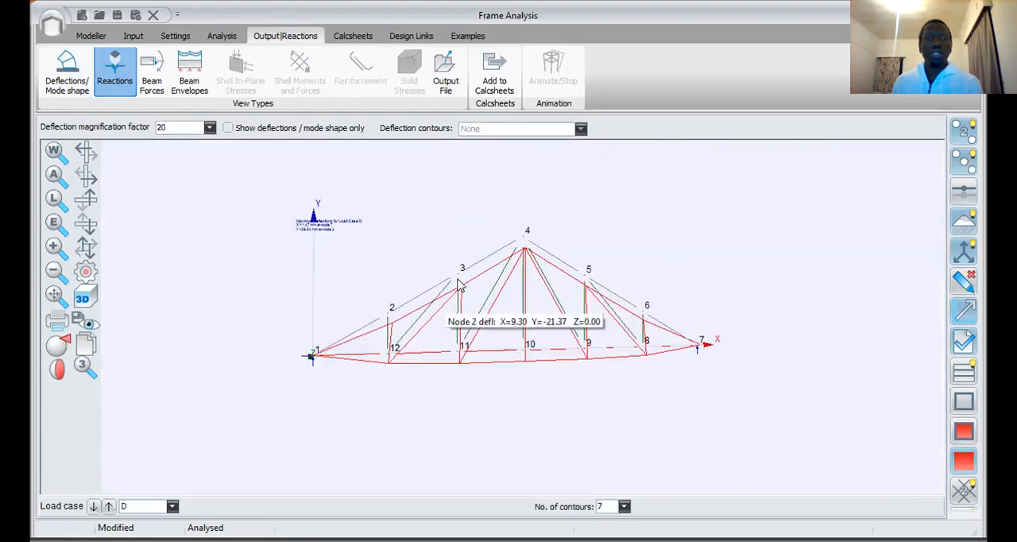
Step: Display the axial beam forces and the support reactions of the truss for load case D
{"action": "left_click", "coordinate": [150, 73]}
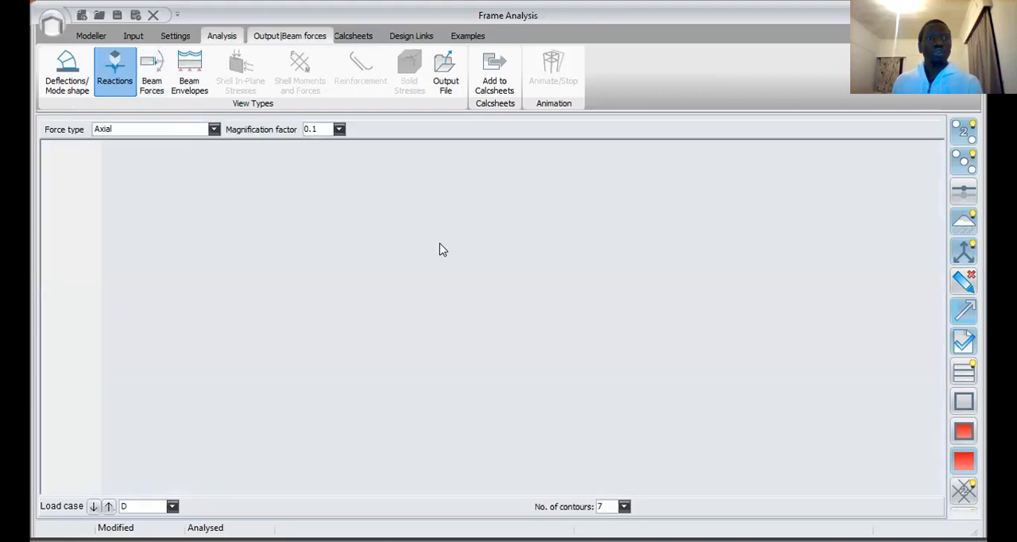
{"action": "left_click", "coordinate": [119, 76]}
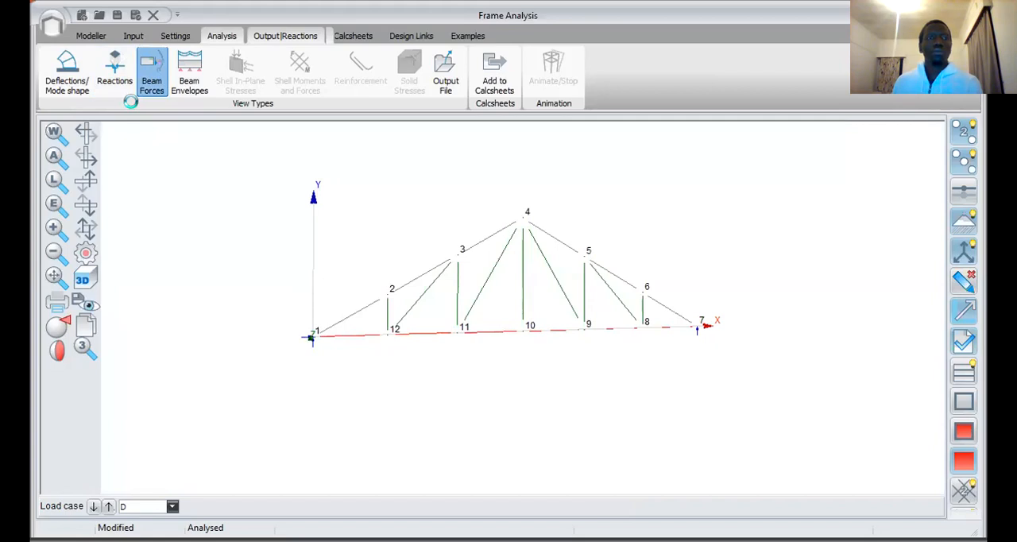
{"action": "left_click", "coordinate": [127, 88]}
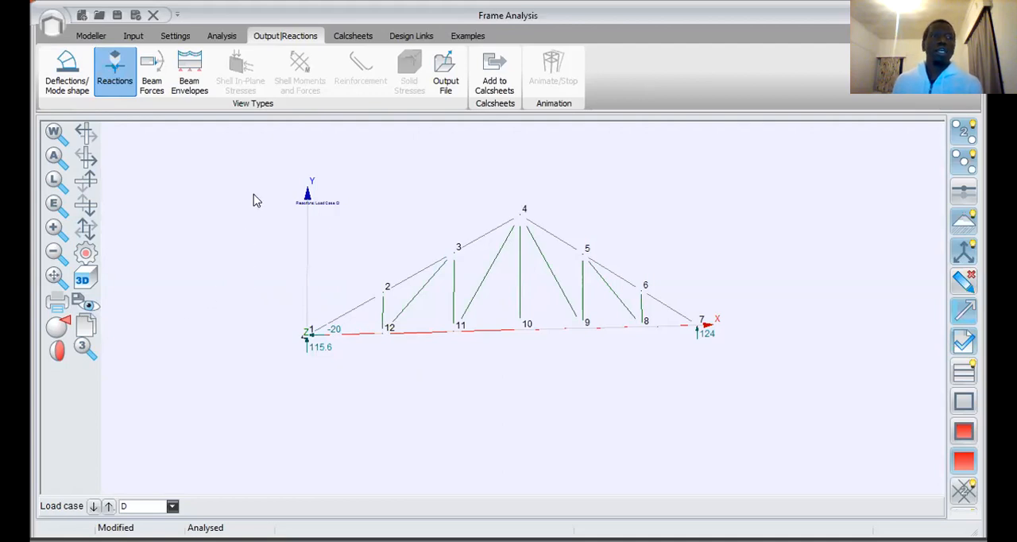
Step: Display the axial beam forces of the truss for load case D and check the available force types
{"action": "left_click", "coordinate": [149, 73]}
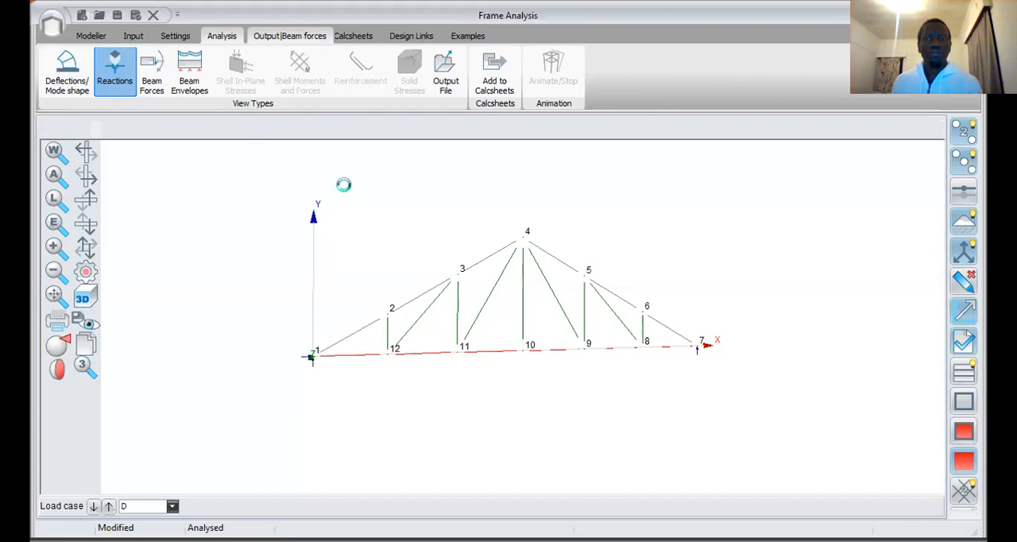
{"action": "left_click", "coordinate": [158, 132]}
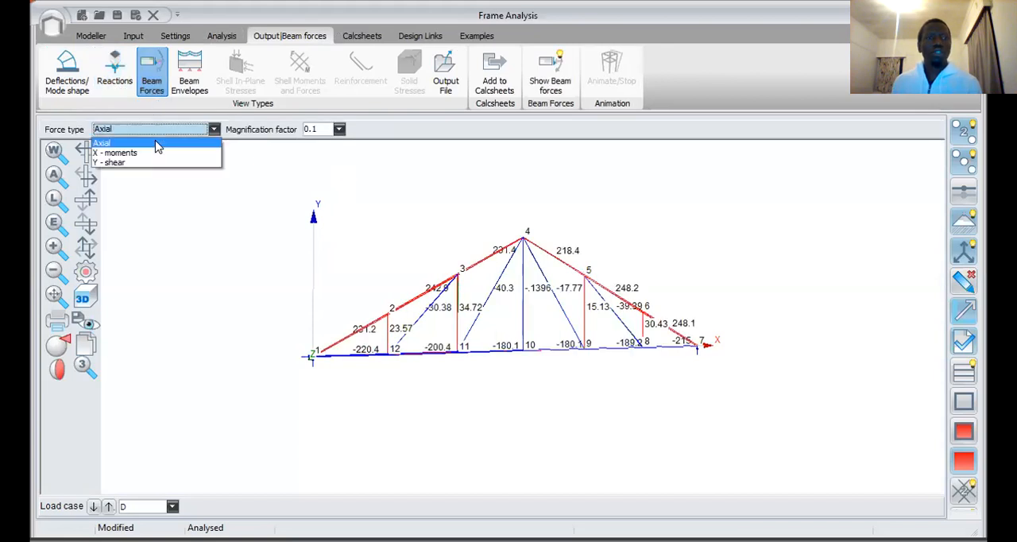
{"action": "left_click", "coordinate": [368, 211]}
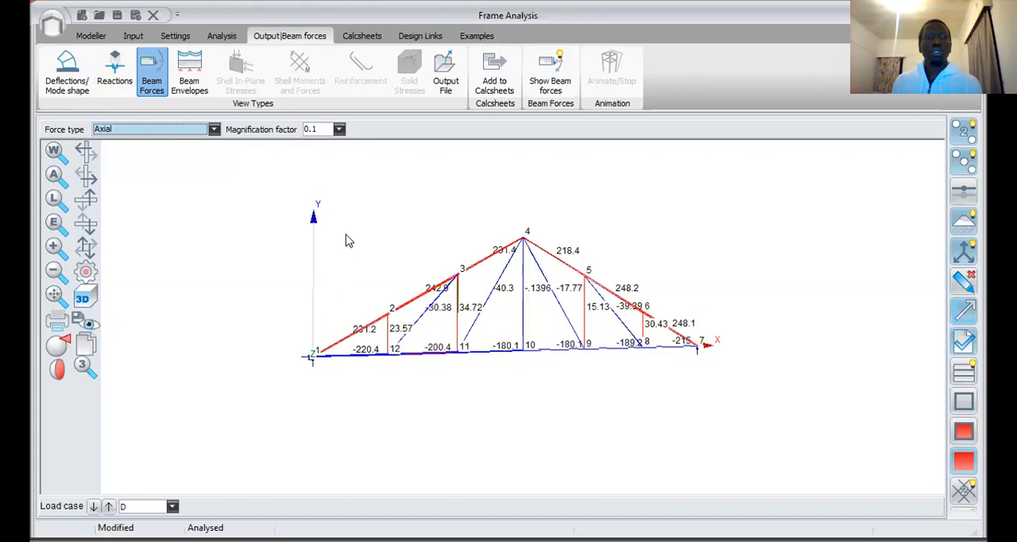
Step: Examine the axial forces in the chord and web members around nodes 1, 2 and 12
{"action": "scroll", "coordinate": [348, 240], "scroll_direction": "up", "scroll_amount": 1}
{"action": "scroll", "coordinate": [385, 365], "scroll_direction": "up", "scroll_amount": 3}
{"action": "scroll", "coordinate": [363, 283], "scroll_direction": "down", "scroll_amount": 3}
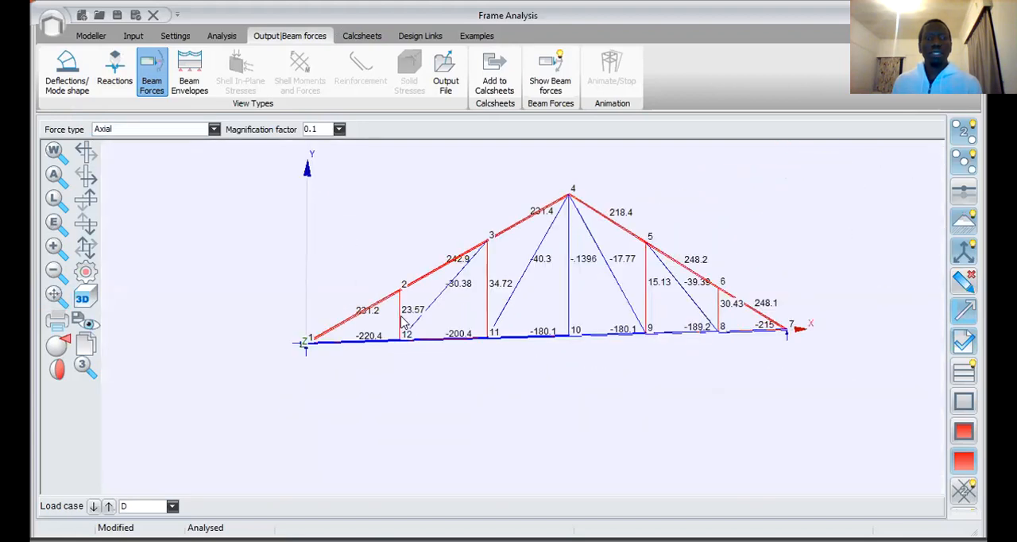
{"action": "scroll", "coordinate": [389, 316], "scroll_direction": "up", "scroll_amount": 2}
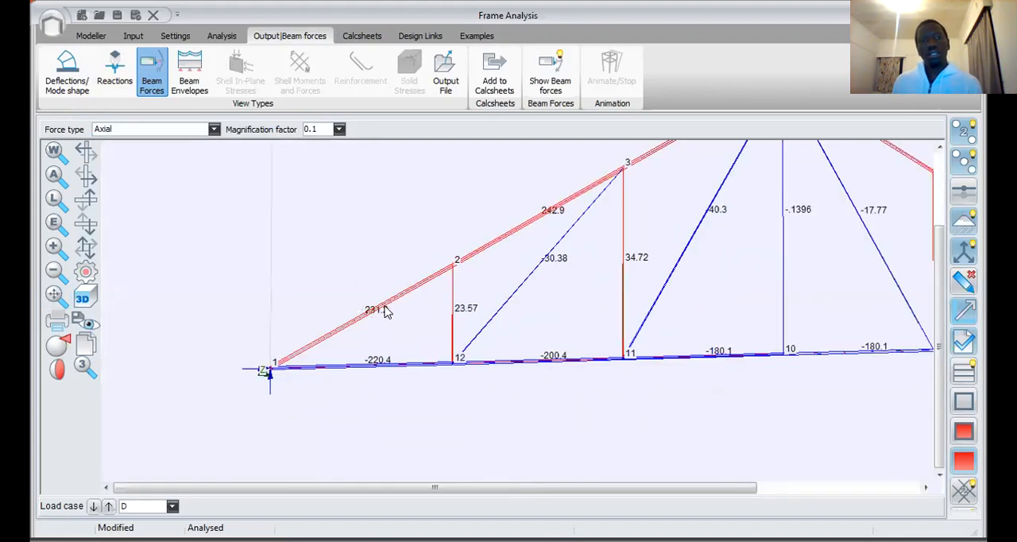
{"action": "scroll", "coordinate": [401, 304], "scroll_direction": "down", "scroll_amount": 2}
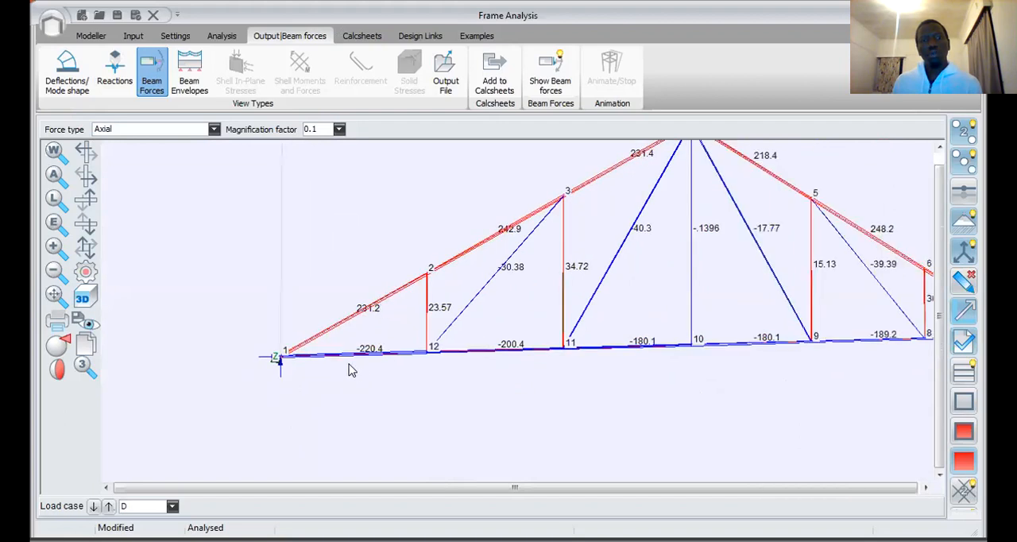
{"action": "scroll", "coordinate": [349, 367], "scroll_direction": "up", "scroll_amount": 2}
{"action": "scroll", "coordinate": [408, 333], "scroll_direction": "down", "scroll_amount": 2}
{"action": "scroll", "coordinate": [401, 335], "scroll_direction": "up", "scroll_amount": 2}
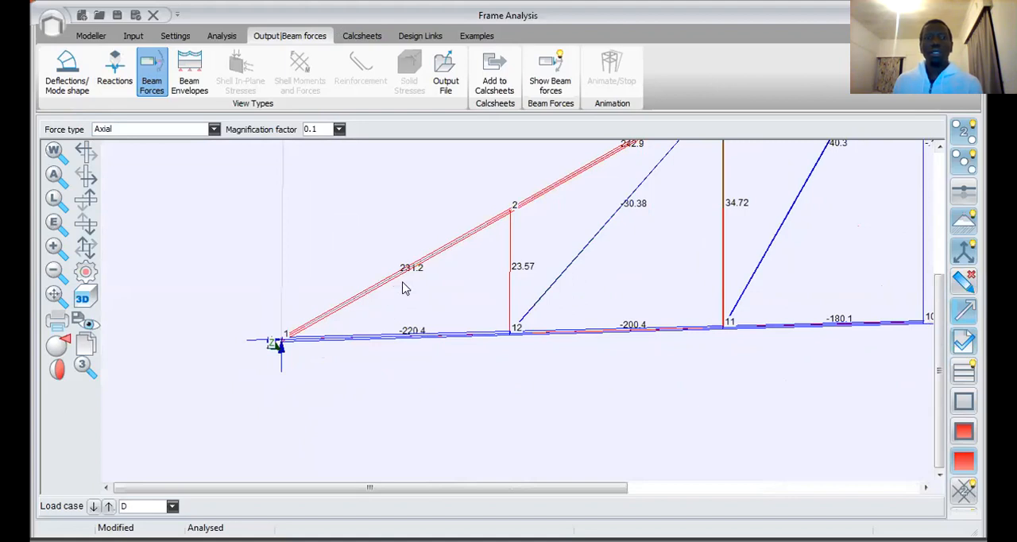
{"action": "scroll", "coordinate": [365, 289], "scroll_direction": "down", "scroll_amount": 3}
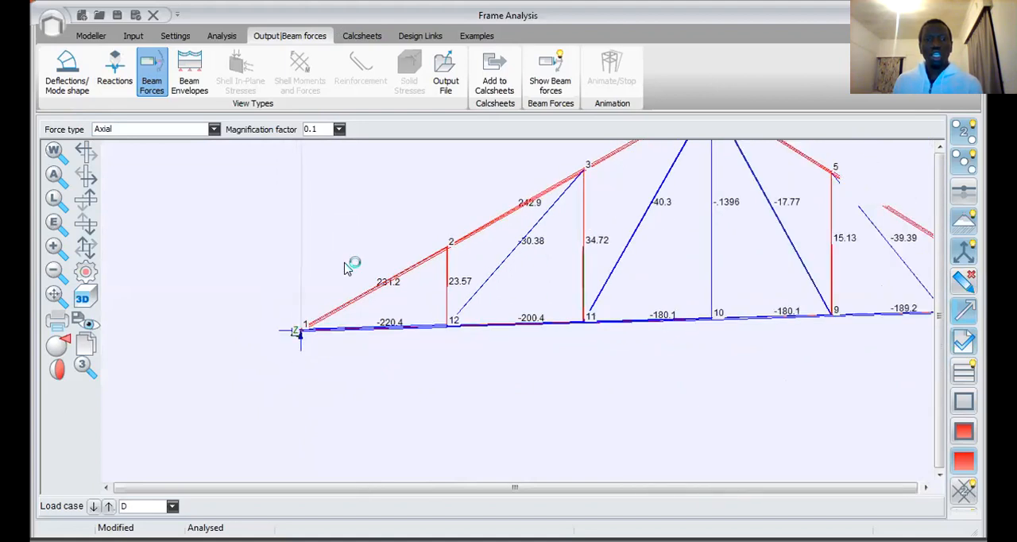
{"action": "scroll", "coordinate": [388, 282], "scroll_direction": "up", "scroll_amount": 2}
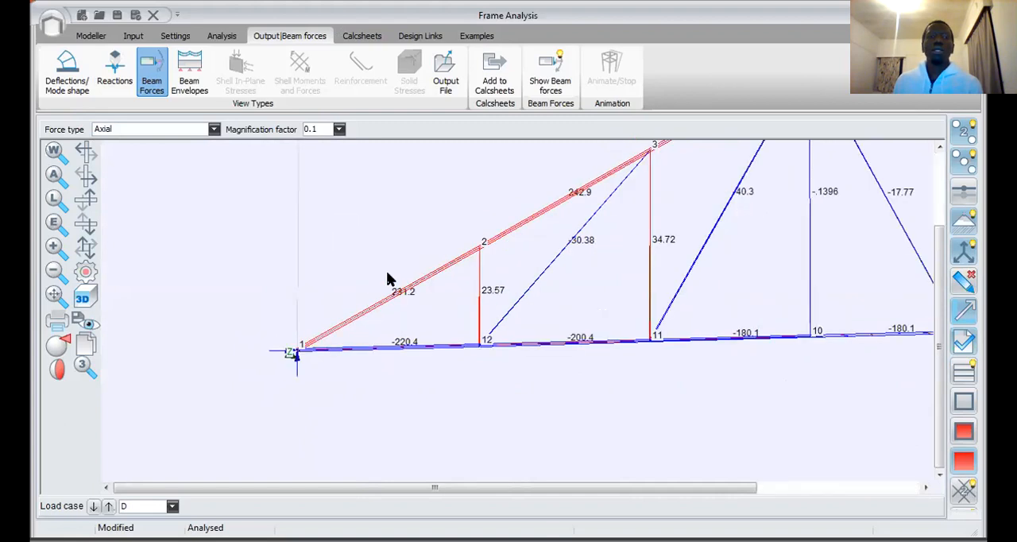
{"action": "scroll", "coordinate": [470, 297], "scroll_direction": "up", "scroll_amount": 2}
{"action": "scroll", "coordinate": [357, 309], "scroll_direction": "down", "scroll_amount": 3}
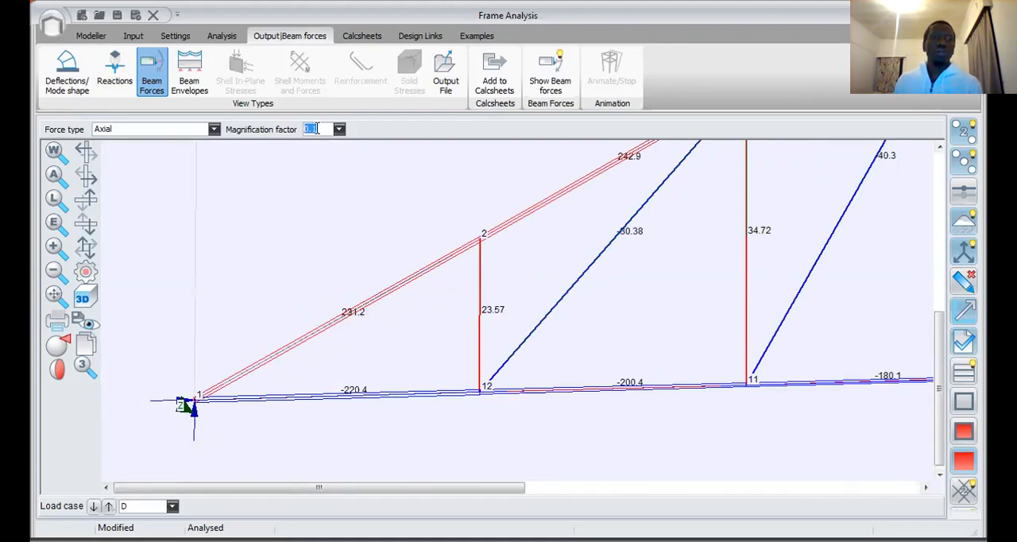
Step: Set the magnification factor of the axial force diagram to 0.01
{"action": "type", "text": "0"}
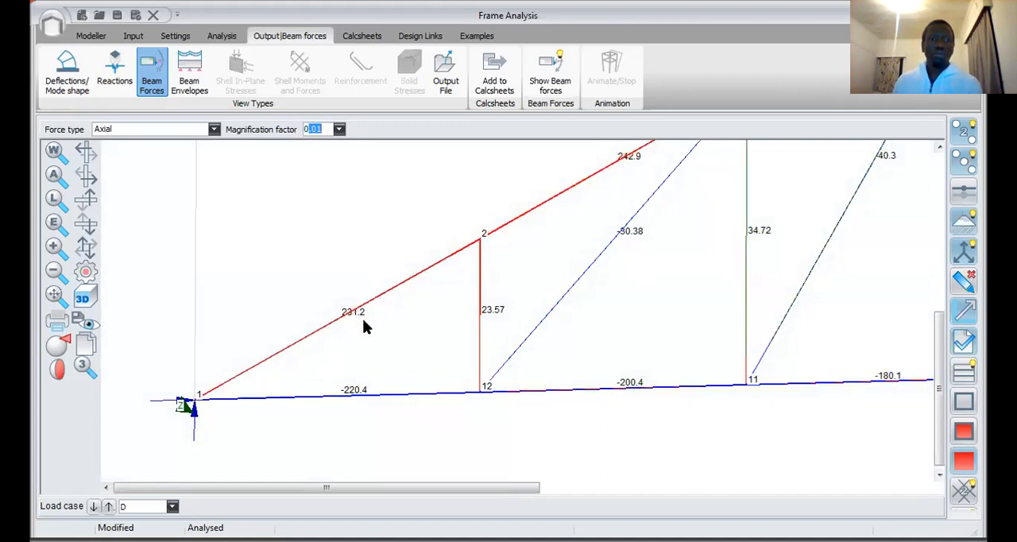
{"action": "left_click", "coordinate": [338, 130]}
{"action": "left_click", "coordinate": [321, 129]}
{"action": "left_click", "coordinate": [343, 207]}
Step: Examine the axial forces in the top chord members 1-2 and 2-3 and the adjoining web and bottom chord members
{"action": "left_click", "coordinate": [86, 272]}
{"action": "left_click_drag", "start_coordinate": [297, 316], "coordinate": [389, 310]}
{"action": "scroll", "coordinate": [389, 310], "scroll_direction": "down", "scroll_amount": 3}
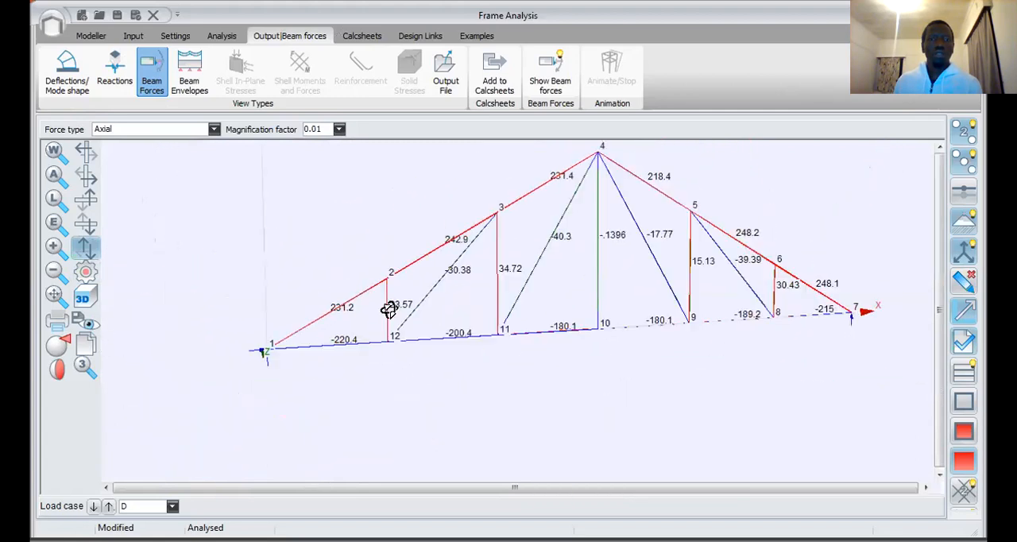
{"action": "left_click_drag", "start_coordinate": [513, 286], "coordinate": [540, 233]}
{"action": "scroll", "coordinate": [374, 288], "scroll_direction": "up", "scroll_amount": 5}
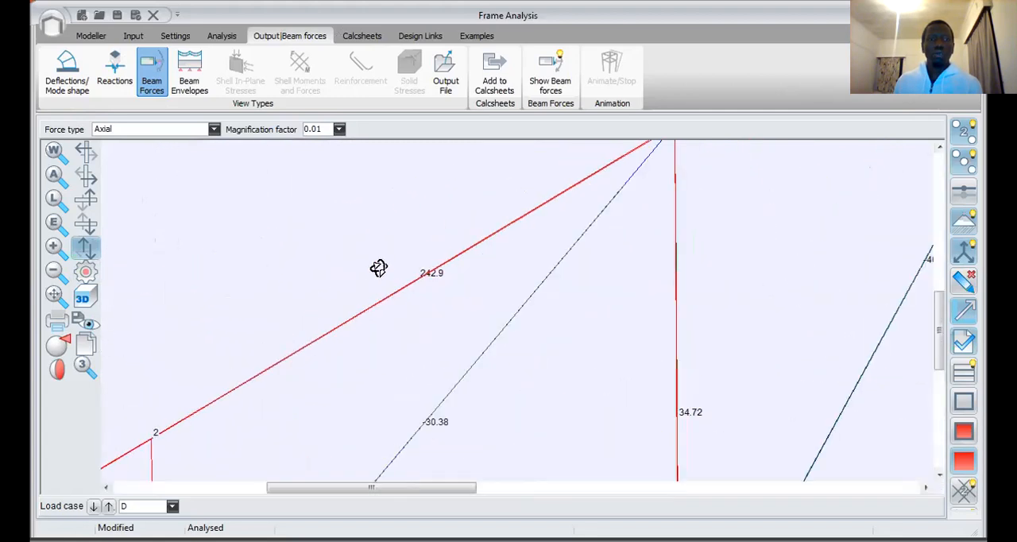
{"action": "scroll", "coordinate": [440, 287], "scroll_direction": "up", "scroll_amount": 2}
{"action": "scroll", "coordinate": [432, 277], "scroll_direction": "down", "scroll_amount": 6}
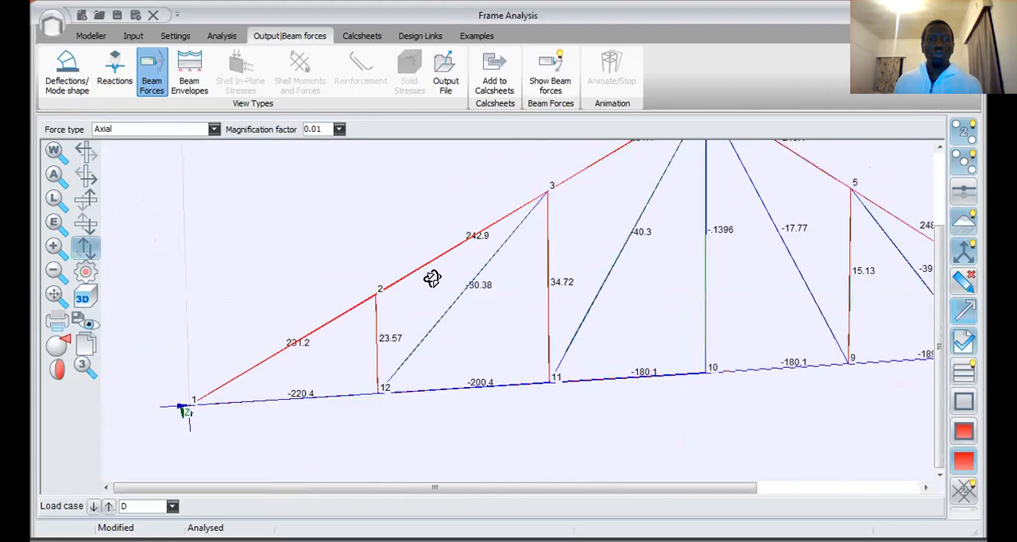
{"action": "scroll", "coordinate": [295, 357], "scroll_direction": "up", "scroll_amount": 4}
{"action": "scroll", "coordinate": [381, 302], "scroll_direction": "down", "scroll_amount": 2}
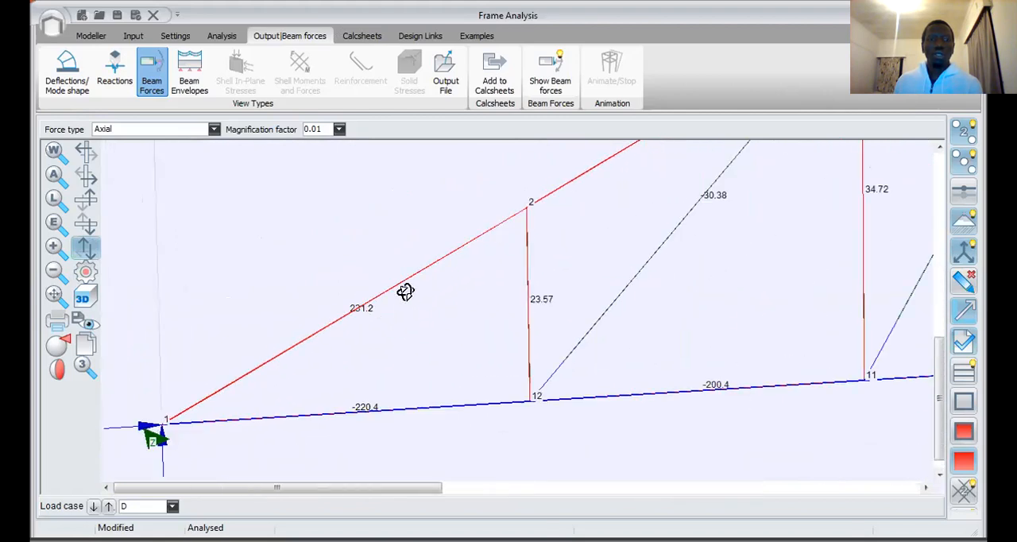
{"action": "scroll", "coordinate": [471, 218], "scroll_direction": "down", "scroll_amount": 2}
{"action": "scroll", "coordinate": [366, 376], "scroll_direction": "up", "scroll_amount": 3}
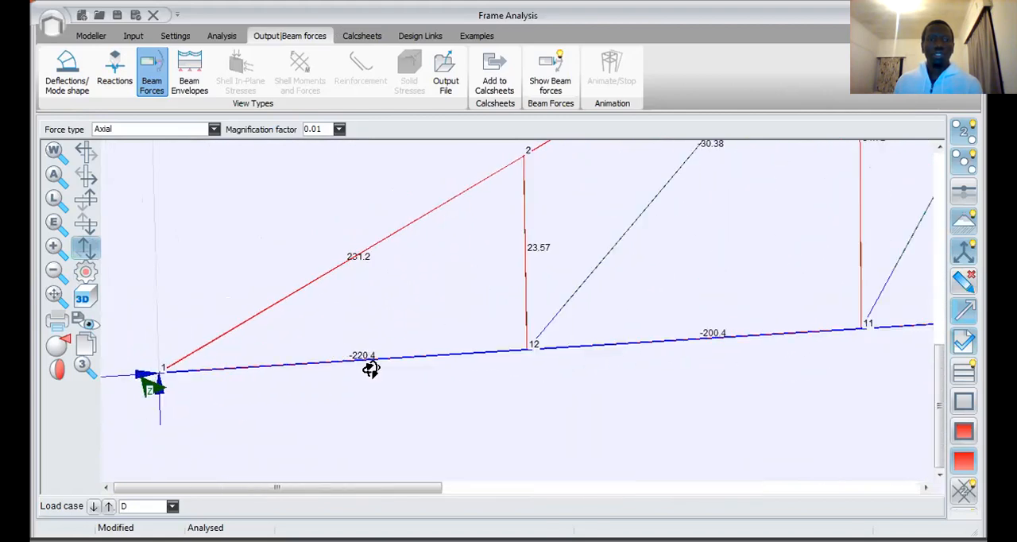
{"action": "scroll", "coordinate": [397, 371], "scroll_direction": "down", "scroll_amount": 3}
{"action": "scroll", "coordinate": [540, 311], "scroll_direction": "up", "scroll_amount": 2}
{"action": "scroll", "coordinate": [562, 298], "scroll_direction": "down", "scroll_amount": 2}
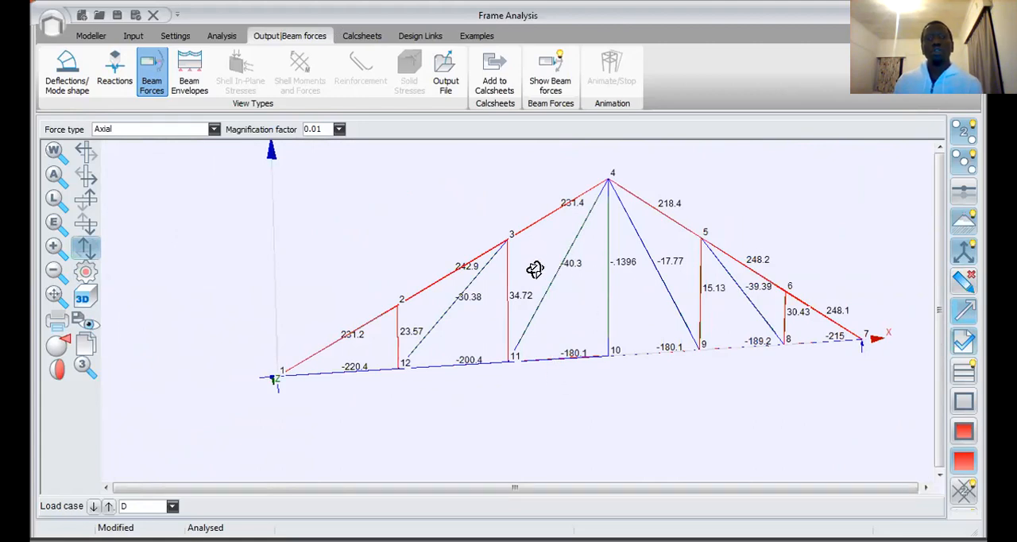
{"action": "scroll", "coordinate": [408, 384], "scroll_direction": "up", "scroll_amount": 2}
{"action": "scroll", "coordinate": [336, 356], "scroll_direction": "down", "scroll_amount": 3}
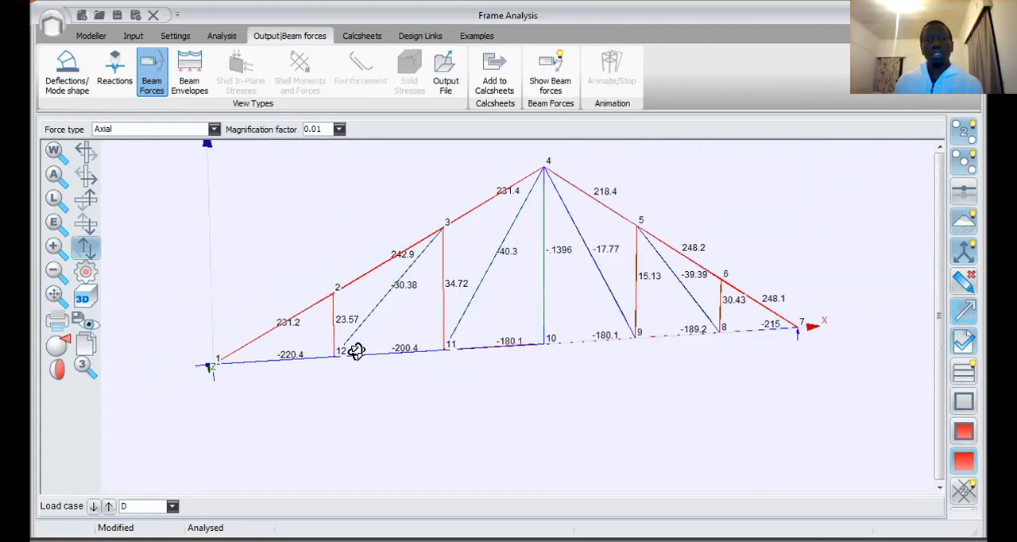
Step: Examine the axial forces in the bottom chord members between nodes 1, 12 and 11
{"action": "scroll", "coordinate": [330, 351], "scroll_direction": "up", "scroll_amount": 2}
{"action": "scroll", "coordinate": [298, 368], "scroll_direction": "up", "scroll_amount": 1}
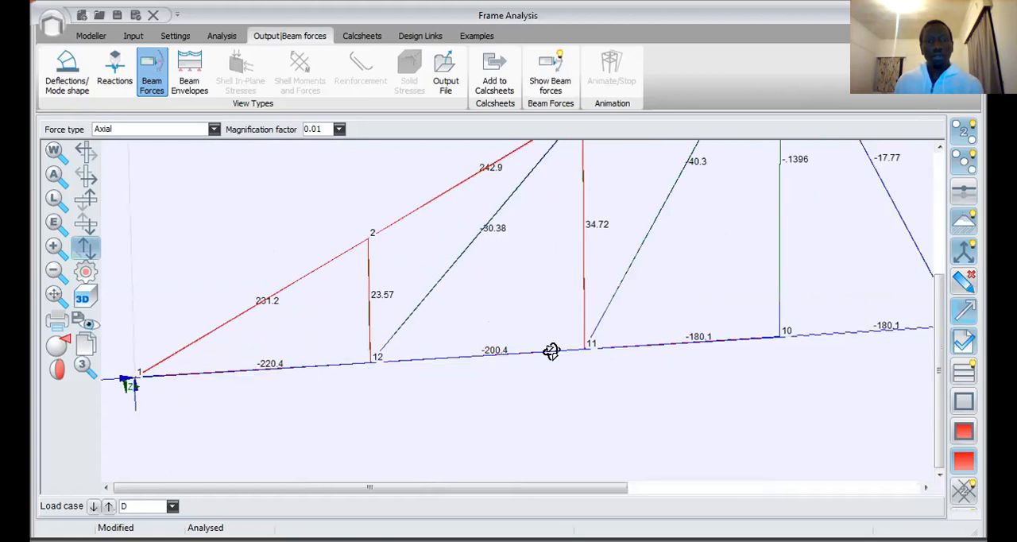
{"action": "scroll", "coordinate": [479, 356], "scroll_direction": "down", "scroll_amount": 1}
{"action": "scroll", "coordinate": [431, 370], "scroll_direction": "down", "scroll_amount": 1}
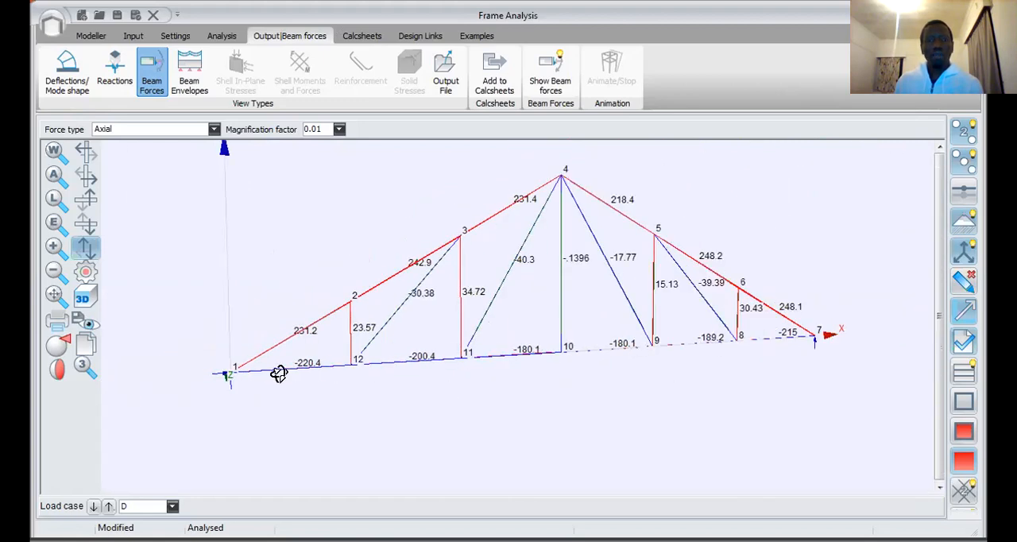
{"action": "scroll", "coordinate": [399, 357], "scroll_direction": "up", "scroll_amount": 1}
{"action": "scroll", "coordinate": [420, 356], "scroll_direction": "up", "scroll_amount": 1}
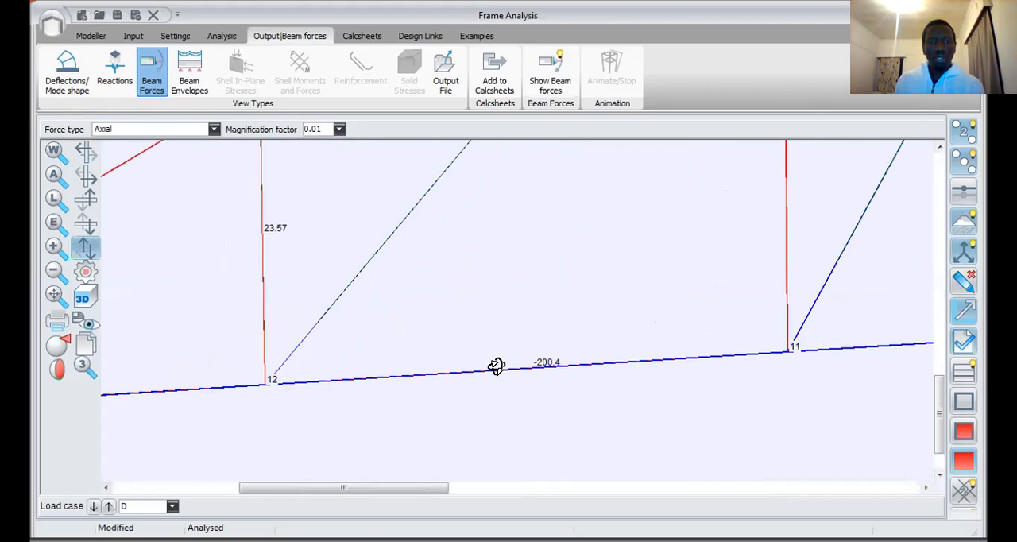
{"action": "scroll", "coordinate": [547, 370], "scroll_direction": "up", "scroll_amount": 1}
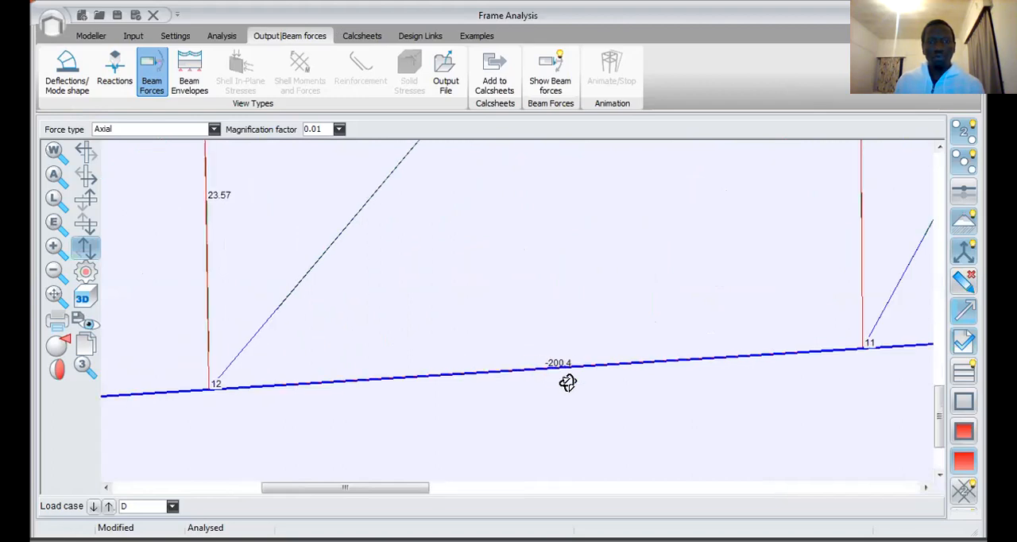
{"action": "scroll", "coordinate": [547, 381], "scroll_direction": "down", "scroll_amount": 3}
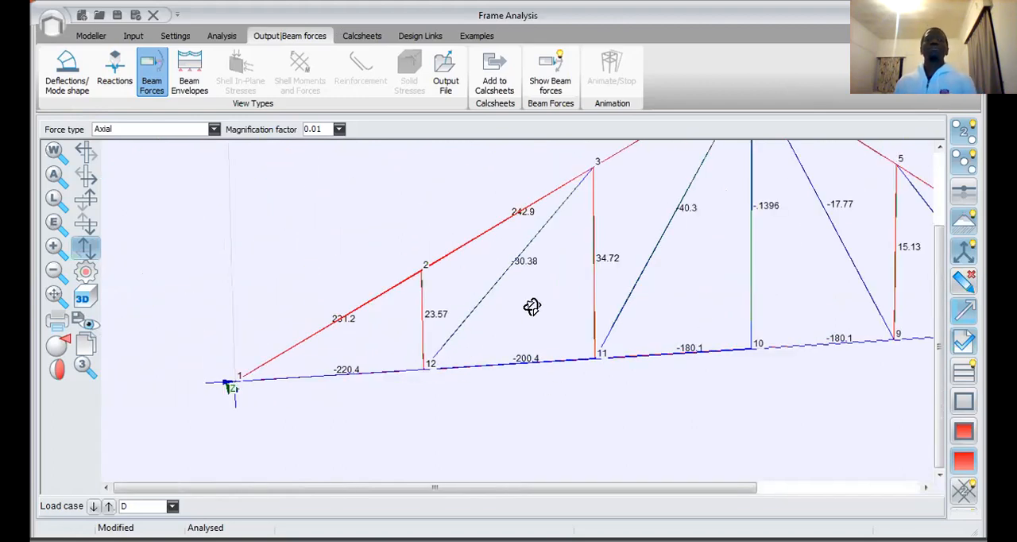
Step: Review the axial forces across the whole truss and compare them with those in the members near node 1
{"action": "scroll", "coordinate": [540, 341], "scroll_direction": "down", "scroll_amount": 2}
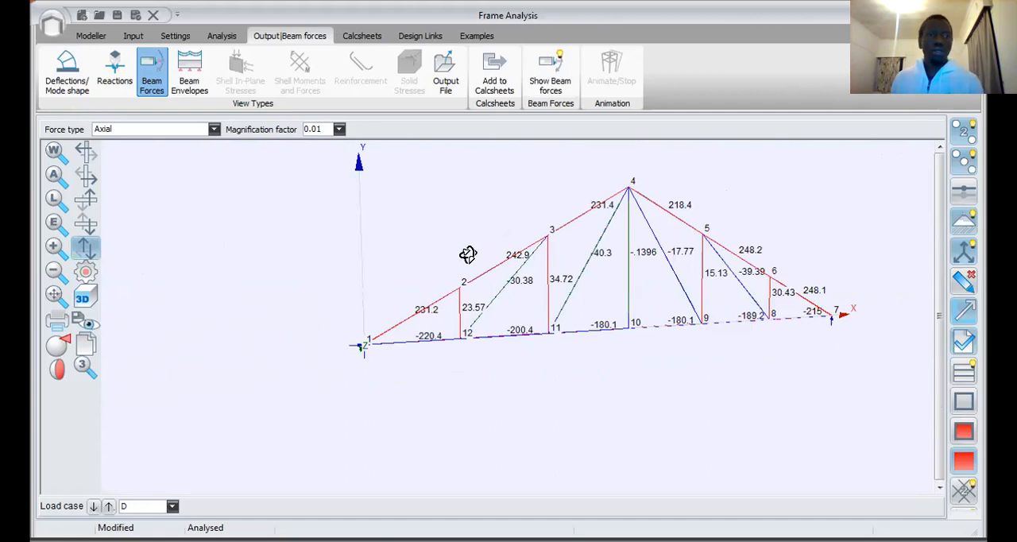
{"action": "scroll", "coordinate": [475, 250], "scroll_direction": "down", "scroll_amount": 3}
{"action": "scroll", "coordinate": [488, 289], "scroll_direction": "up", "scroll_amount": 3}
{"action": "scroll", "coordinate": [182, 300], "scroll_direction": "down", "scroll_amount": 1}
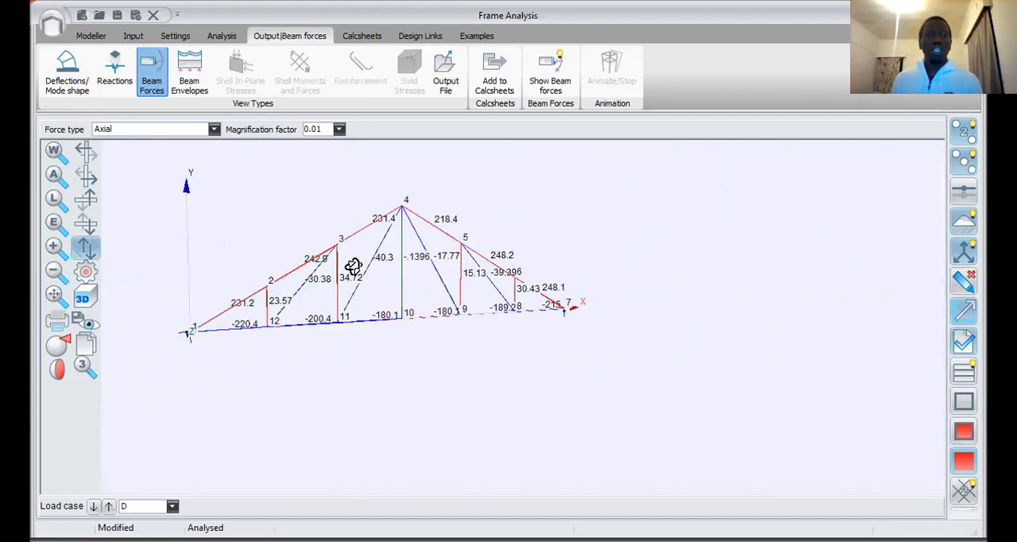
{"action": "scroll", "coordinate": [492, 242], "scroll_direction": "up", "scroll_amount": 2}
{"action": "scroll", "coordinate": [278, 319], "scroll_direction": "up", "scroll_amount": 2}
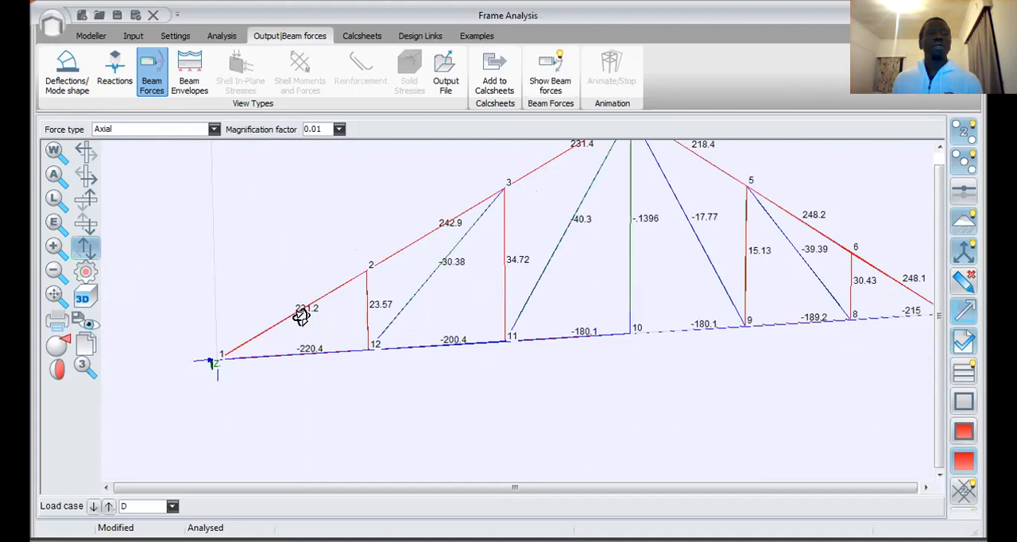
{"action": "scroll", "coordinate": [300, 316], "scroll_direction": "down", "scroll_amount": 2}
{"action": "scroll", "coordinate": [317, 282], "scroll_direction": "up", "scroll_amount": 2}
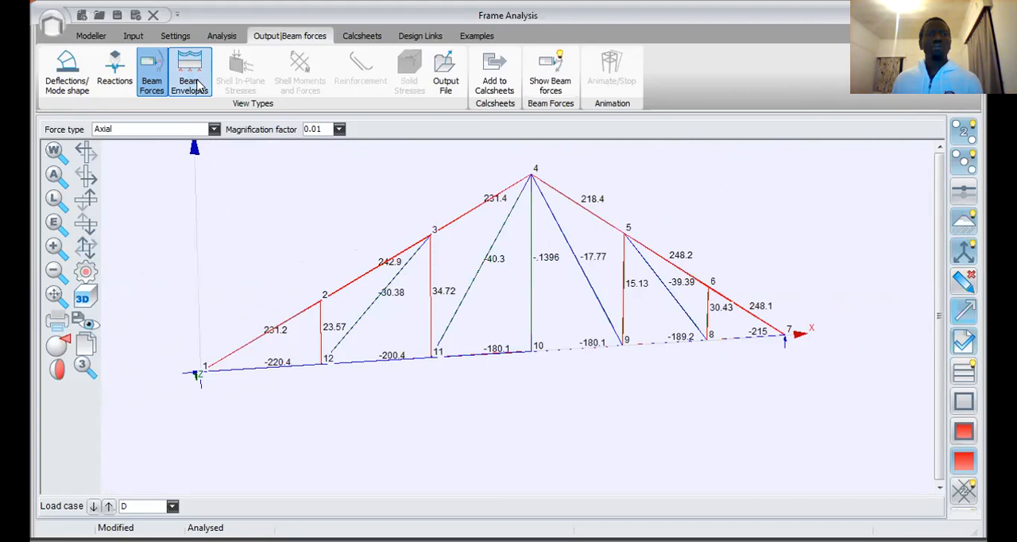
Step: Display the X-moments and then the Y-shear forces of the truss members for load case D
{"action": "left_click", "coordinate": [181, 129]}
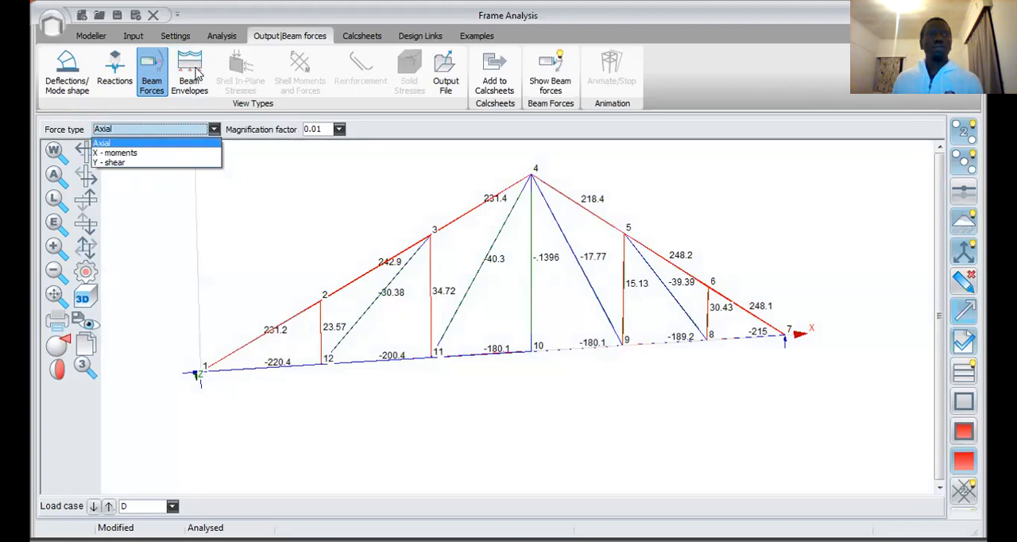
{"action": "left_click", "coordinate": [256, 164]}
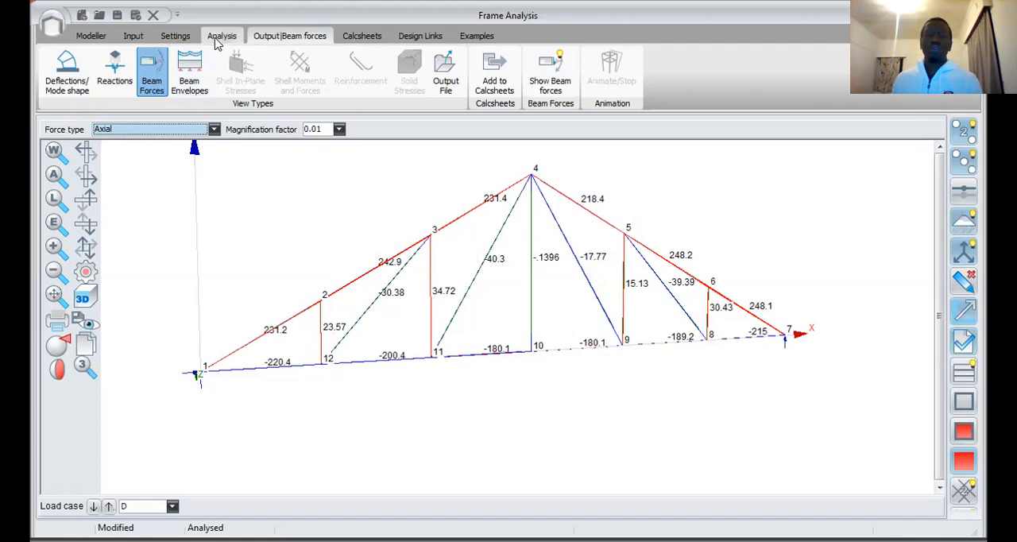
{"action": "scroll", "coordinate": [545, 281], "scroll_direction": "down", "scroll_amount": 1}
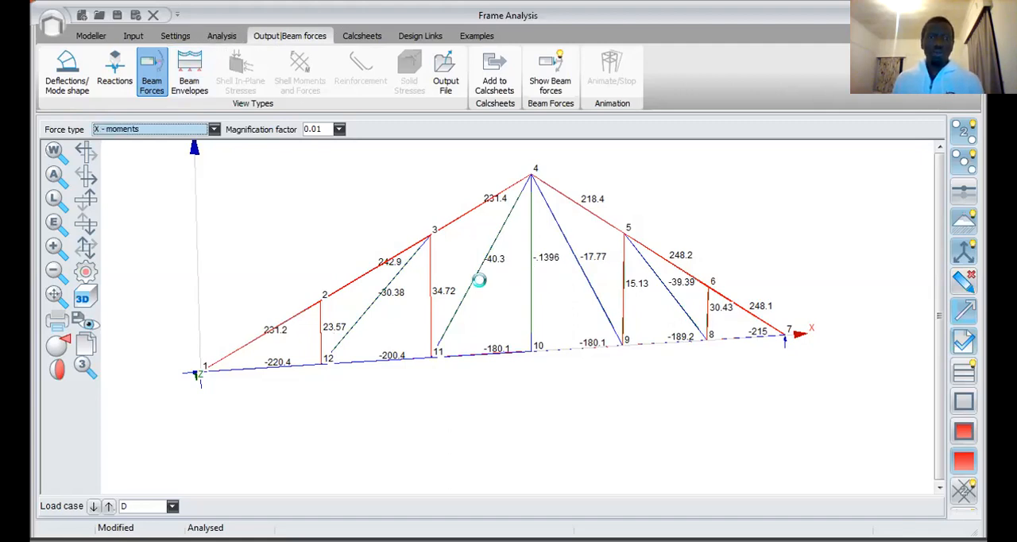
{"action": "scroll", "coordinate": [470, 272], "scroll_direction": "down", "scroll_amount": 1}
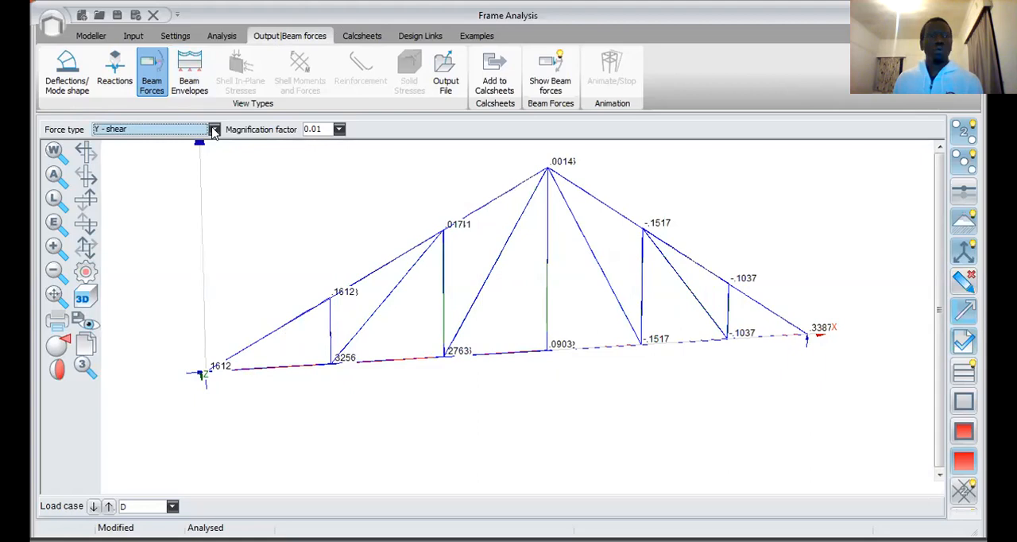
{"action": "left_click", "coordinate": [214, 129]}
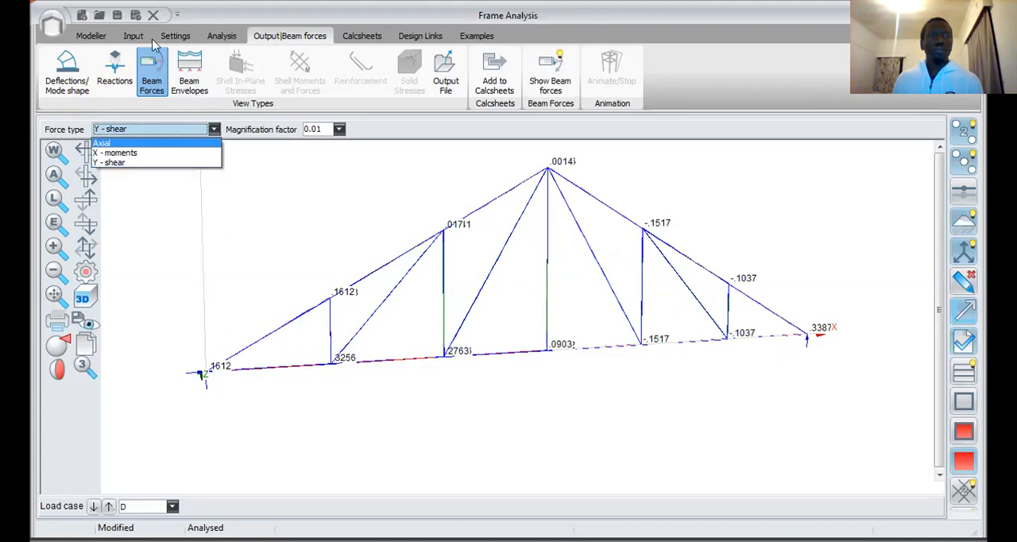
Step: Set the general input to add the truss's own weight to load case D
{"action": "left_click", "coordinate": [226, 35]}
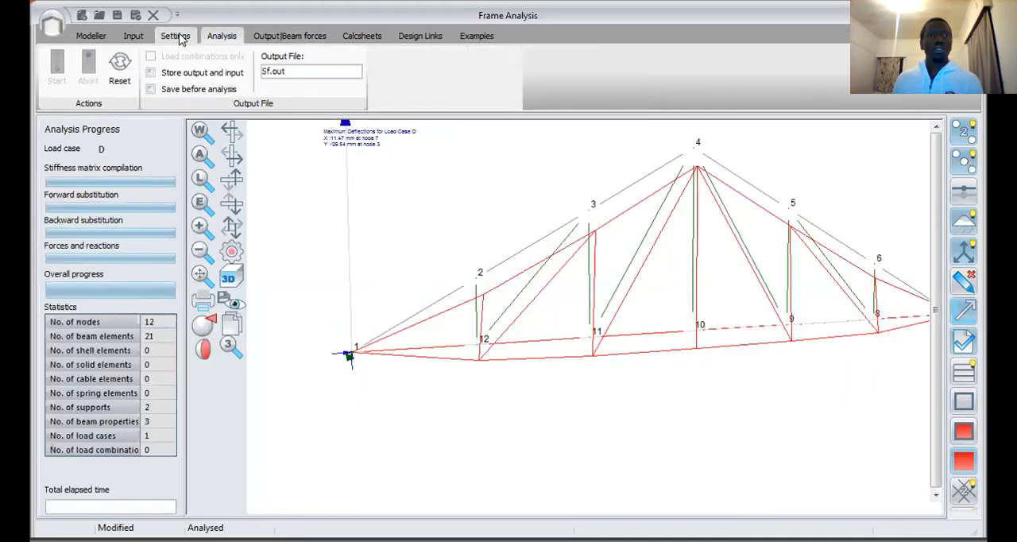
{"action": "left_click", "coordinate": [133, 36]}
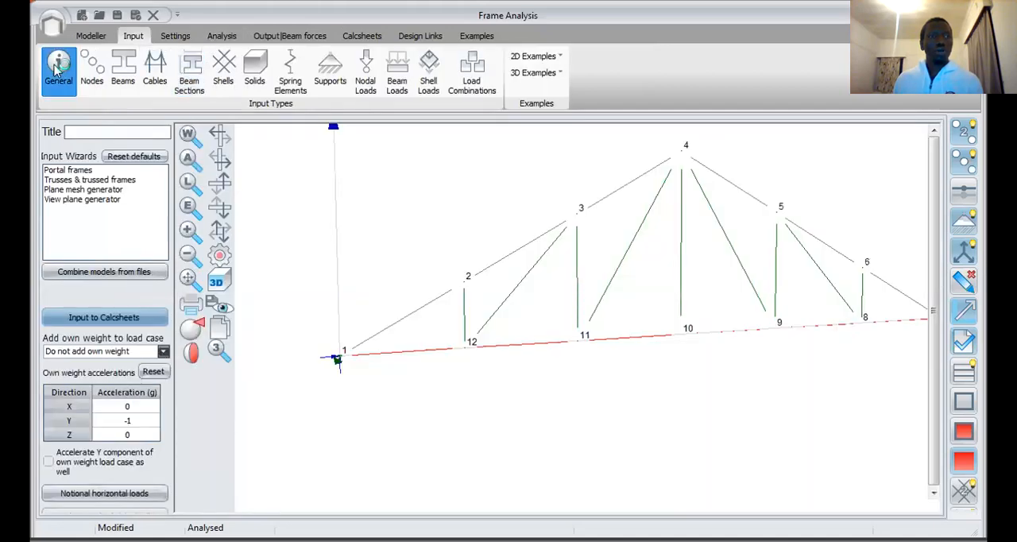
{"action": "left_click", "coordinate": [162, 351]}
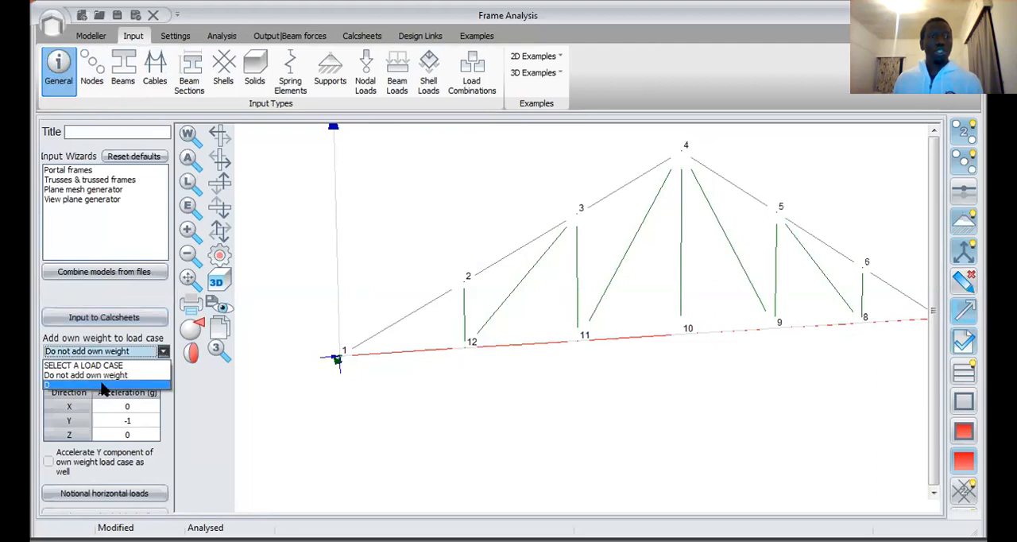
Step: Rerun the truss analysis with the own weight included in load case D
{"action": "left_click", "coordinate": [143, 318]}
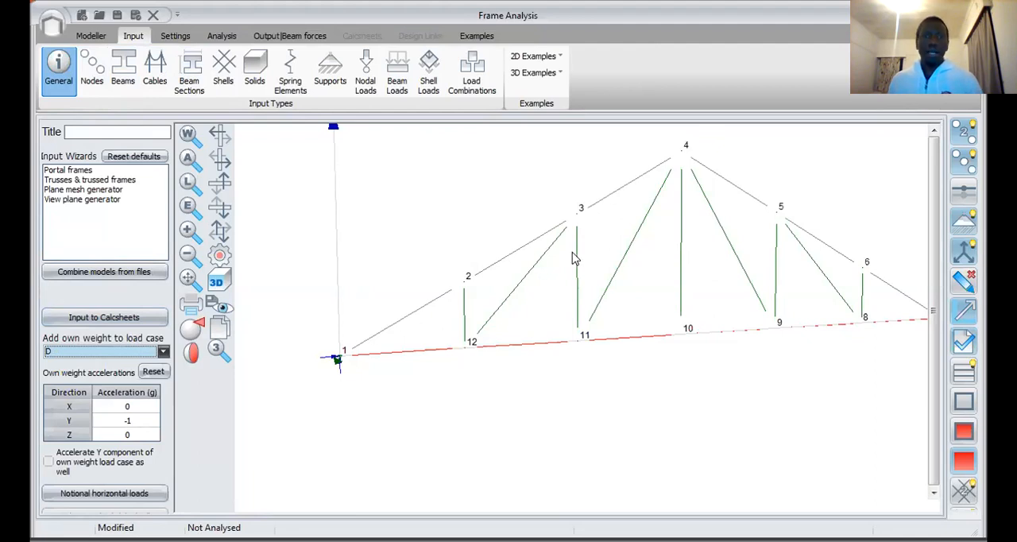
{"action": "left_click", "coordinate": [221, 35]}
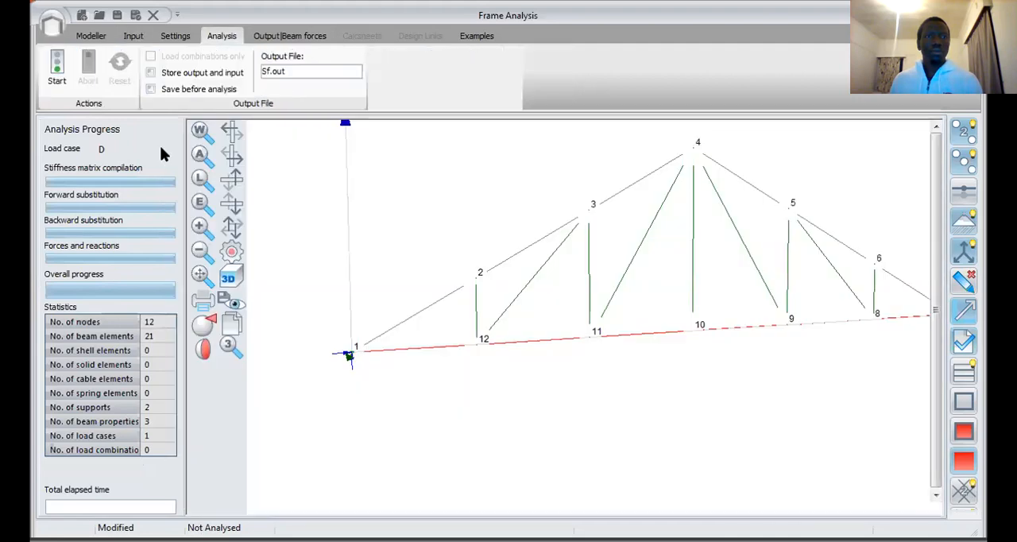
{"action": "left_click", "coordinate": [56, 67]}
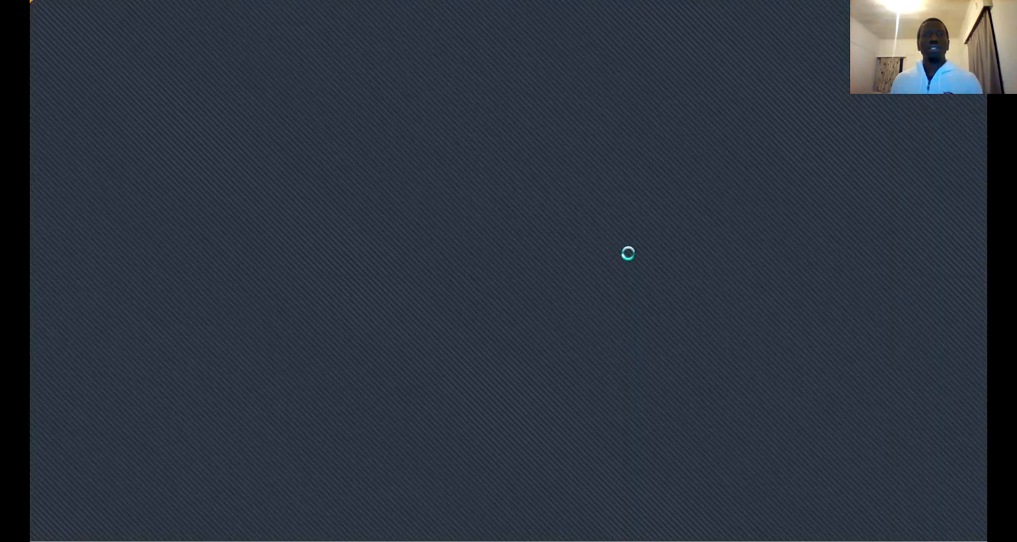
{"action": "scroll", "coordinate": [453, 269], "scroll_direction": "up", "scroll_amount": 2}
{"action": "scroll", "coordinate": [654, 193], "scroll_direction": "down", "scroll_amount": 2}
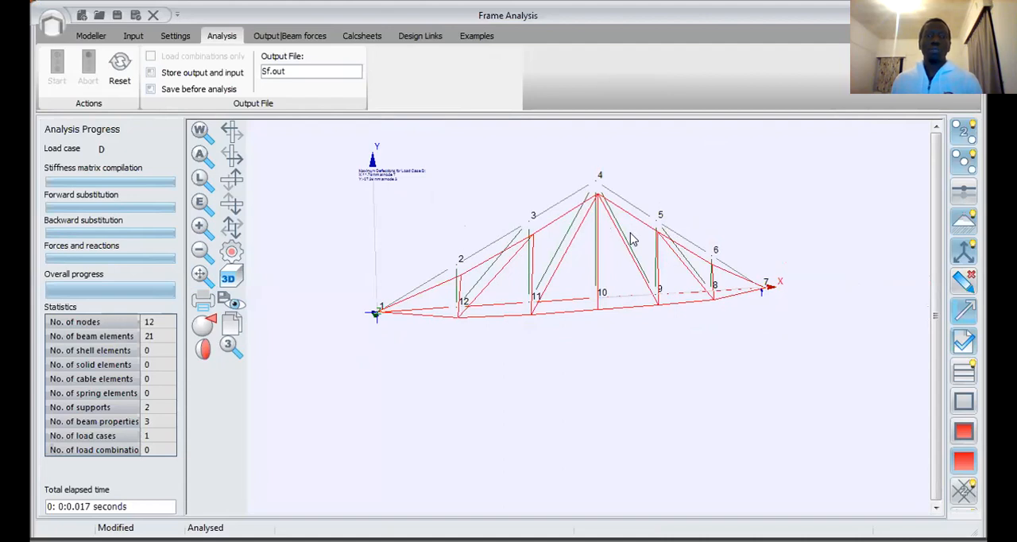
Step: Display the support reactions for load case D and examine them at nodes 1 and 7
{"action": "left_click", "coordinate": [291, 37]}
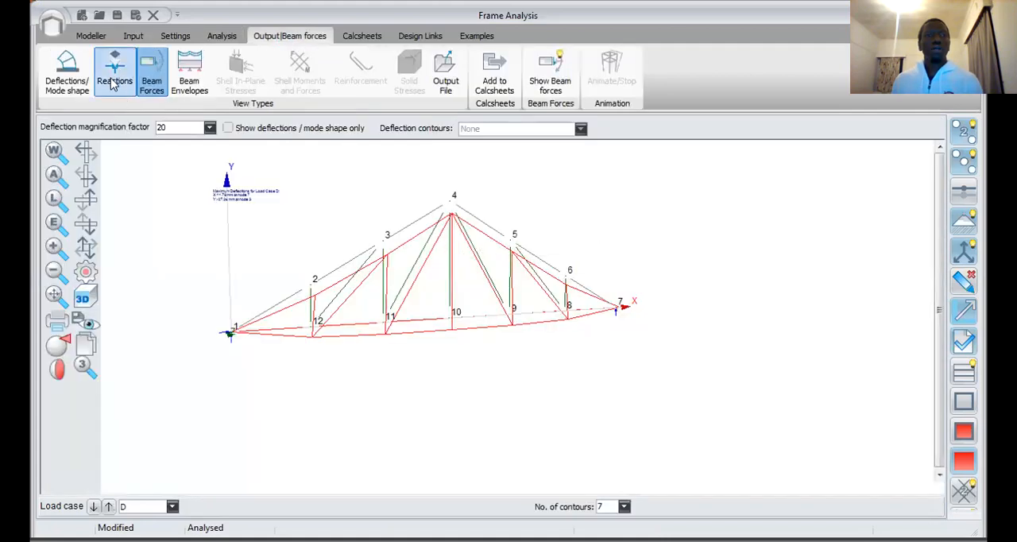
{"action": "left_click", "coordinate": [115, 70]}
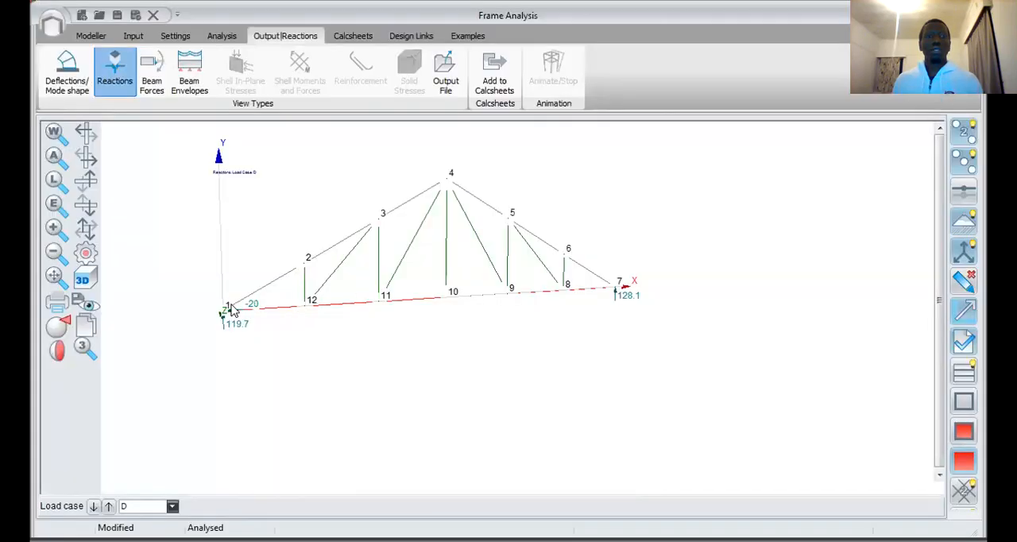
{"action": "scroll", "coordinate": [260, 343], "scroll_direction": "up", "scroll_amount": 2}
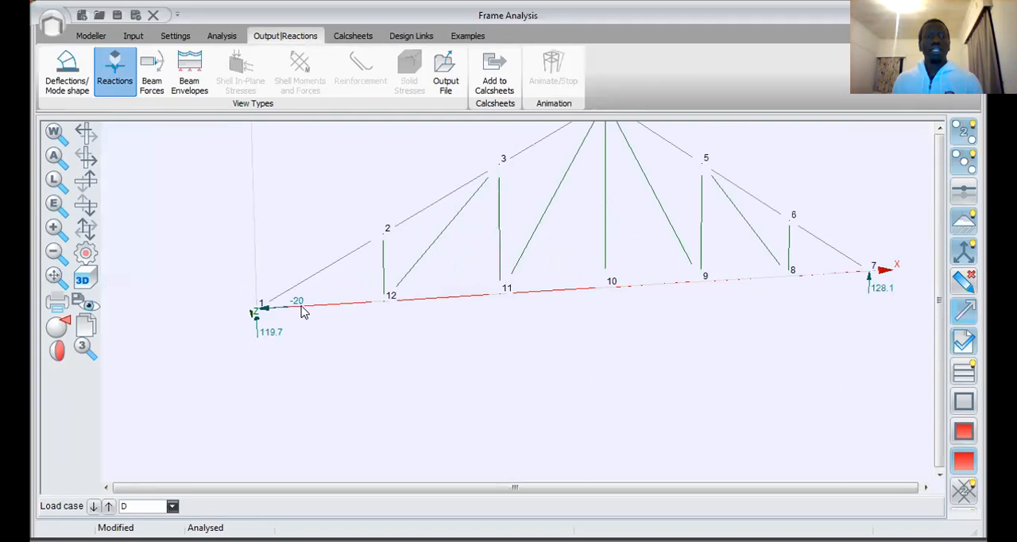
{"action": "scroll", "coordinate": [300, 311], "scroll_direction": "down", "scroll_amount": 1}
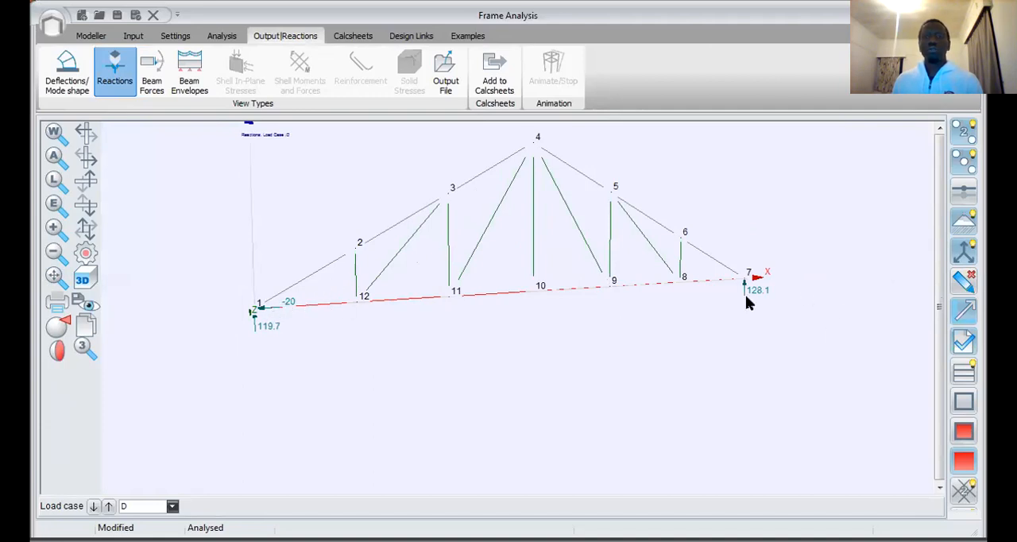
Step: Display the axial beam forces for load case D and inspect the members around nodes 1, 2 and 12 up close
{"action": "left_click", "coordinate": [155, 84]}
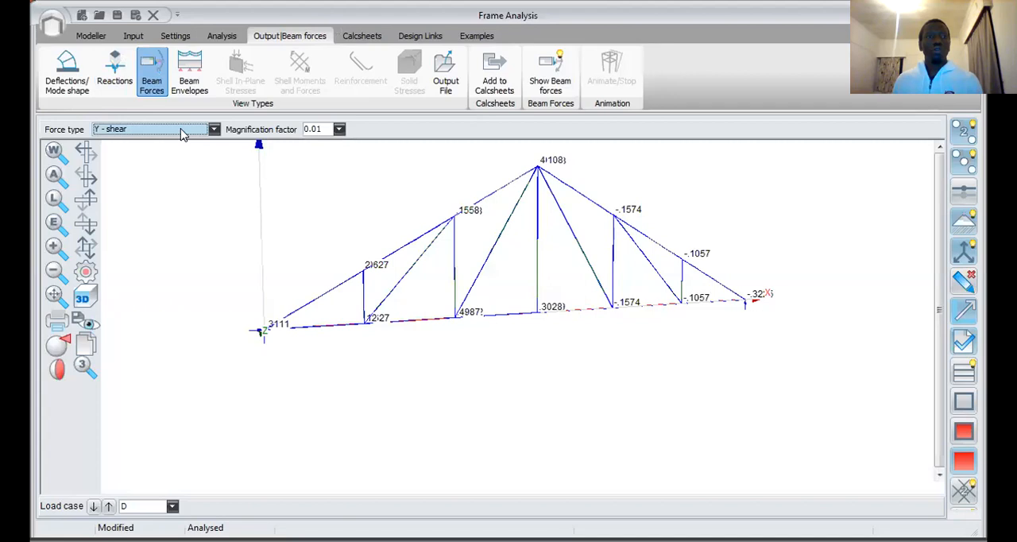
{"action": "left_click", "coordinate": [111, 131]}
{"action": "left_click", "coordinate": [115, 145]}
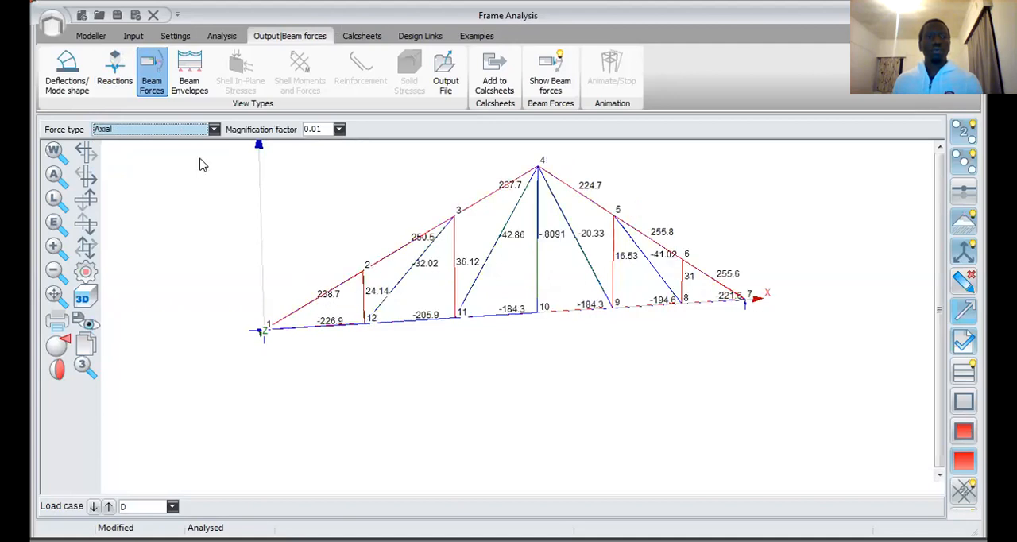
{"action": "left_click", "coordinate": [63, 221]}
{"action": "left_click", "coordinate": [53, 151]}
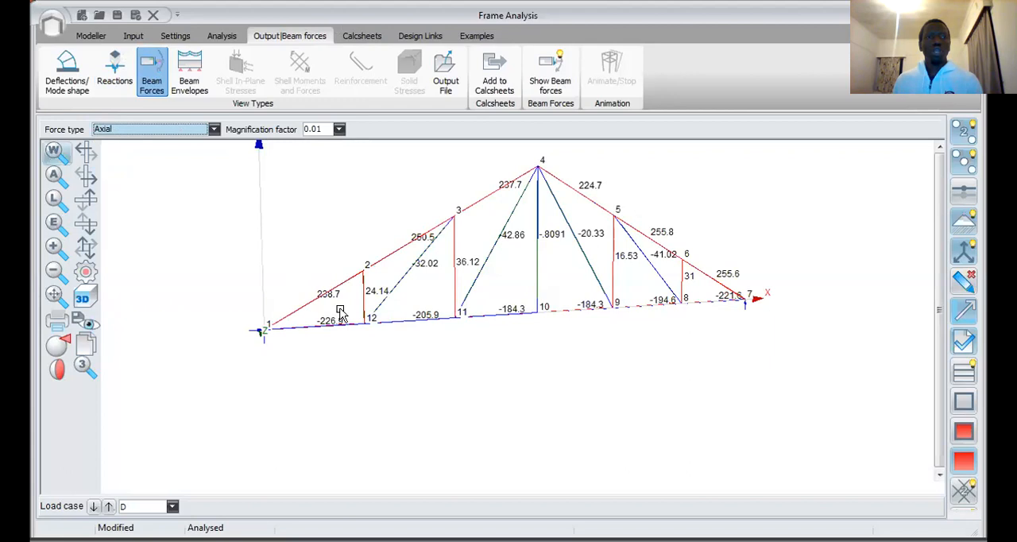
{"action": "left_click_drag", "start_coordinate": [311, 334], "coordinate": [312, 338]}
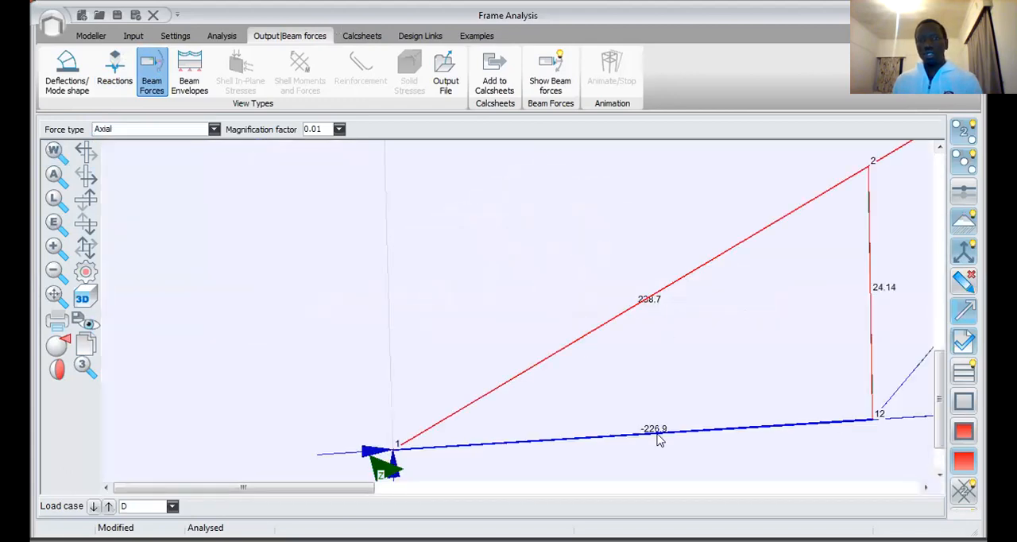
{"action": "scroll", "coordinate": [569, 316], "scroll_direction": "down", "scroll_amount": 2}
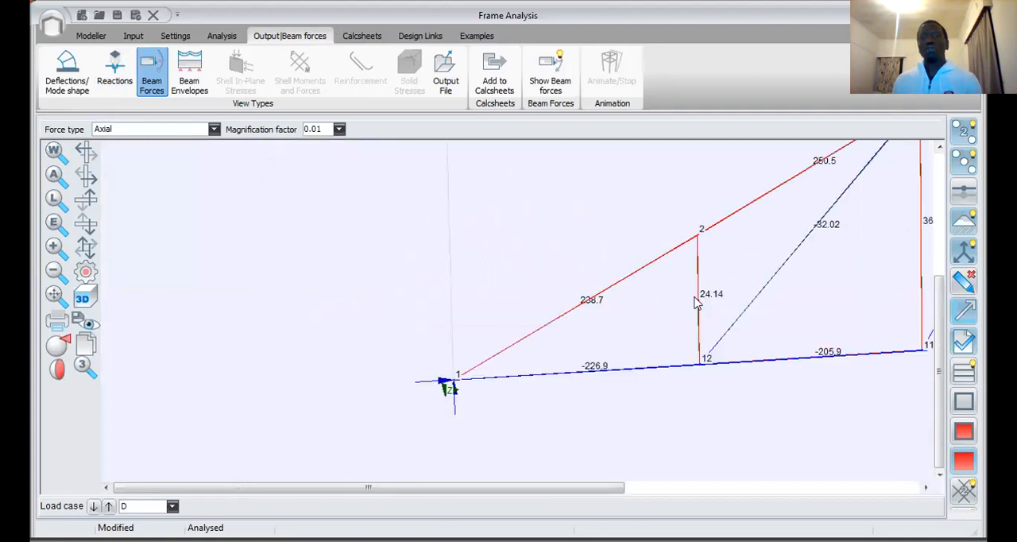
{"action": "scroll", "coordinate": [592, 238], "scroll_direction": "down", "scroll_amount": 3}
{"action": "scroll", "coordinate": [629, 220], "scroll_direction": "down", "scroll_amount": 1}
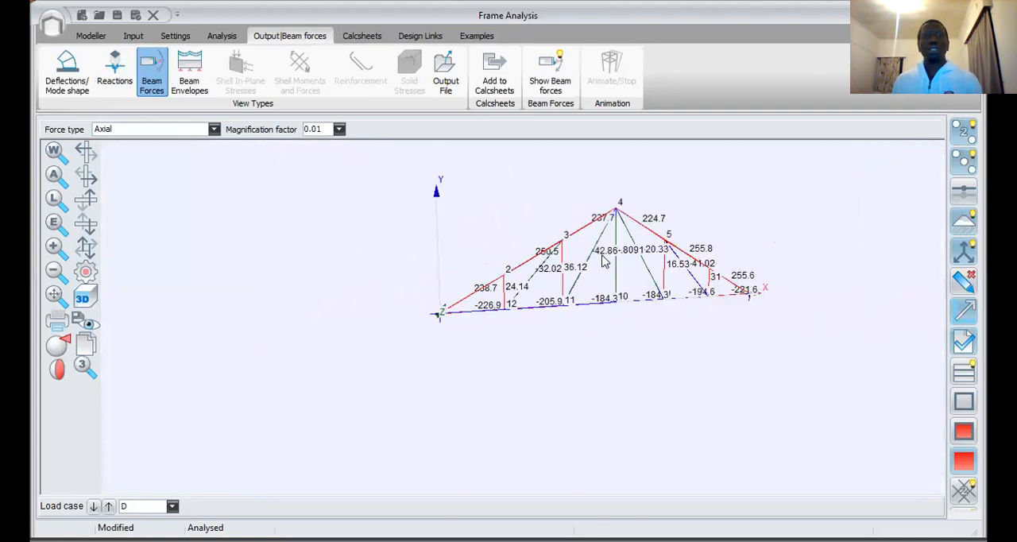
Step: Compare the axial forces in the chord members at node 1 with those in the rest of the truss
{"action": "scroll", "coordinate": [474, 261], "scroll_direction": "up", "scroll_amount": 1}
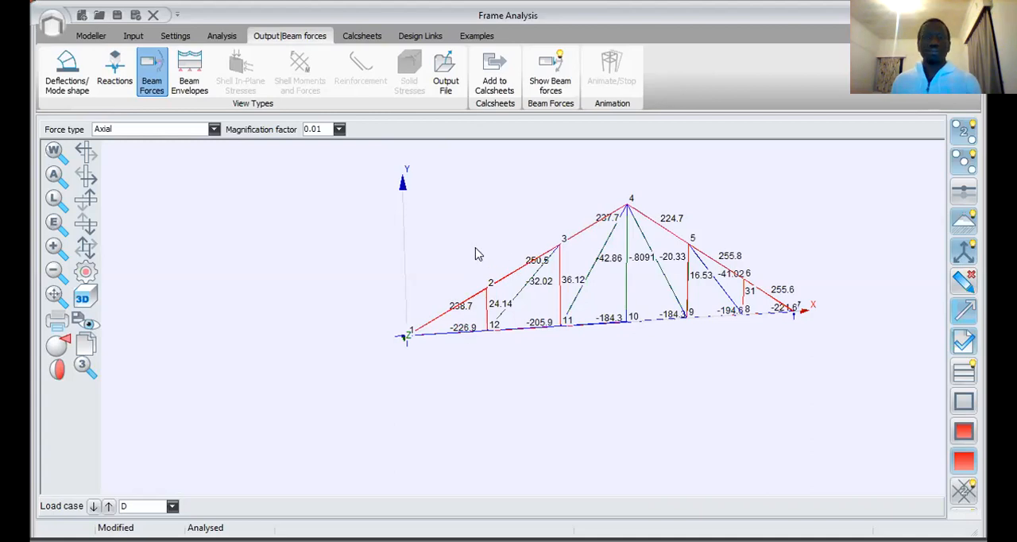
{"action": "scroll", "coordinate": [464, 306], "scroll_direction": "down", "scroll_amount": 1}
{"action": "scroll", "coordinate": [480, 305], "scroll_direction": "up", "scroll_amount": 2}
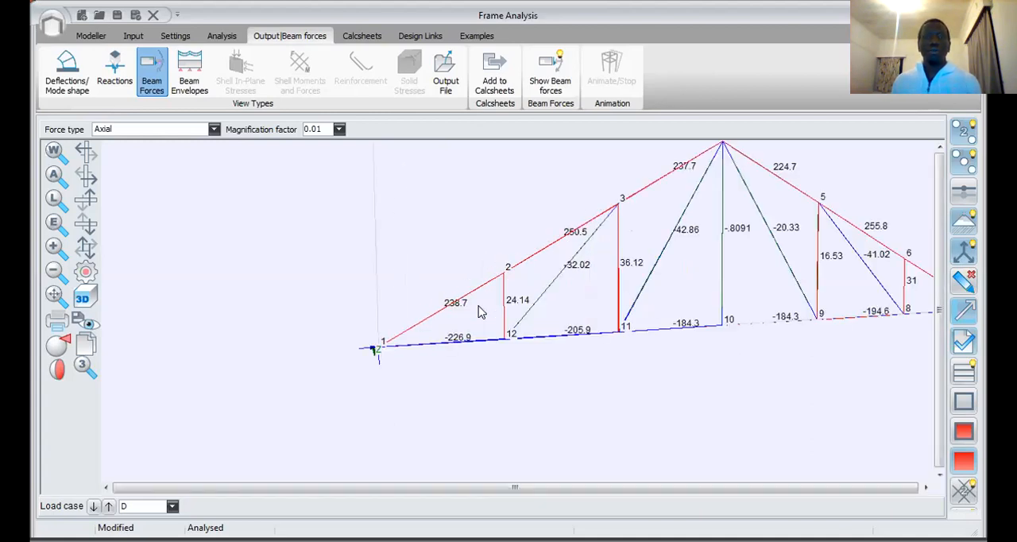
{"action": "scroll", "coordinate": [463, 283], "scroll_direction": "down", "scroll_amount": 1}
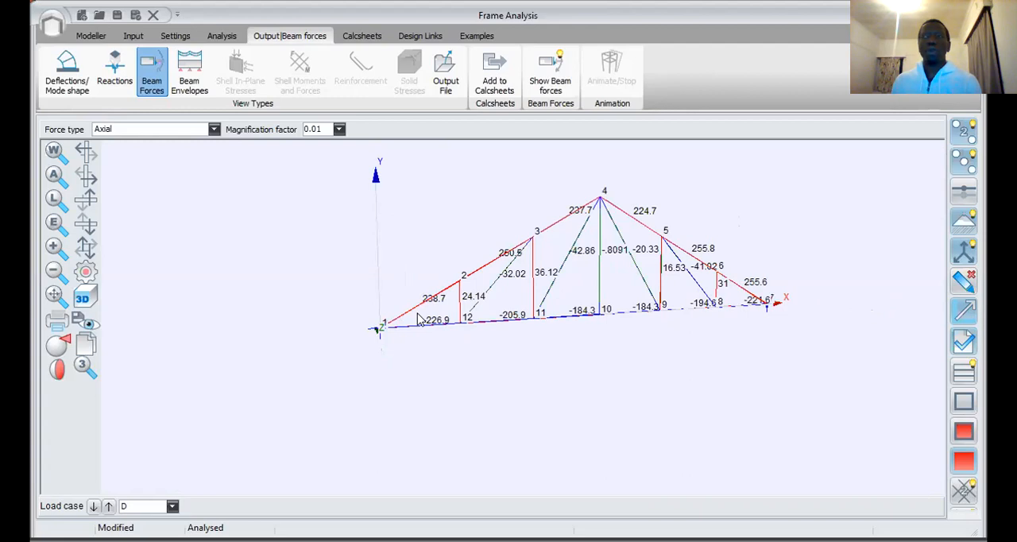
{"action": "scroll", "coordinate": [437, 310], "scroll_direction": "up", "scroll_amount": 2}
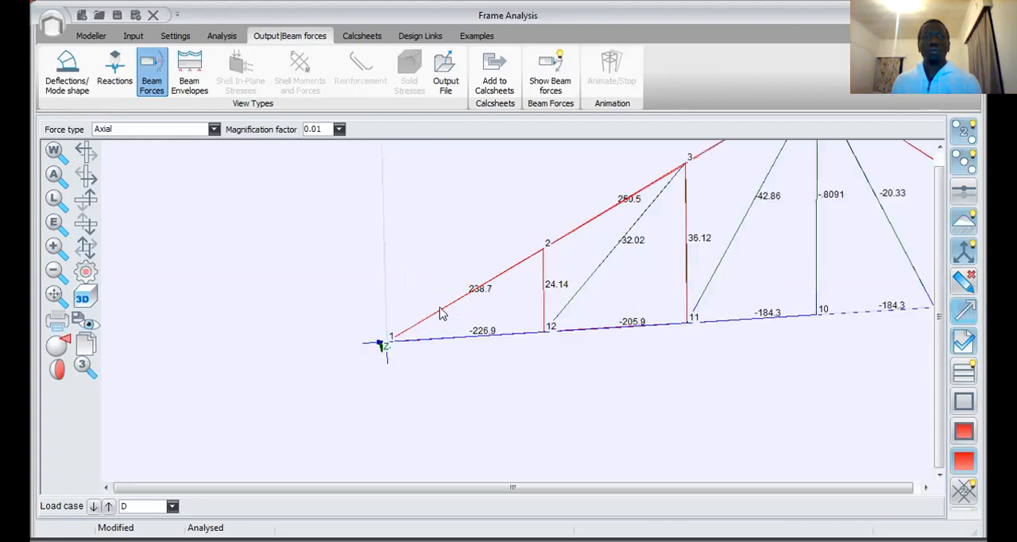
{"action": "scroll", "coordinate": [460, 299], "scroll_direction": "down", "scroll_amount": 2}
{"action": "scroll", "coordinate": [457, 299], "scroll_direction": "up", "scroll_amount": 2}
{"action": "scroll", "coordinate": [448, 300], "scroll_direction": "down", "scroll_amount": 1}
{"action": "scroll", "coordinate": [447, 299], "scroll_direction": "down", "scroll_amount": 1}
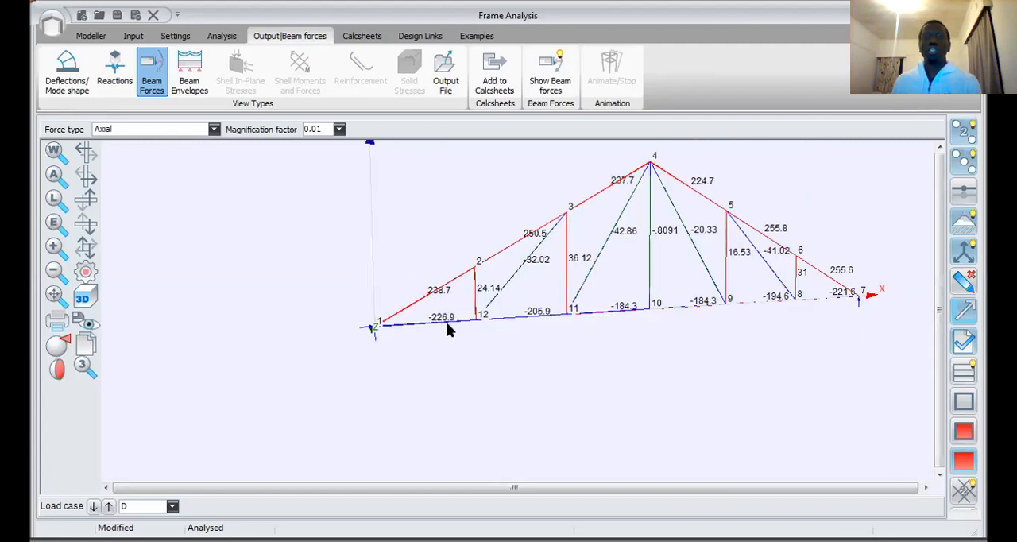
{"action": "scroll", "coordinate": [460, 328], "scroll_direction": "down", "scroll_amount": 3}
{"action": "scroll", "coordinate": [381, 301], "scroll_direction": "up", "scroll_amount": 2}
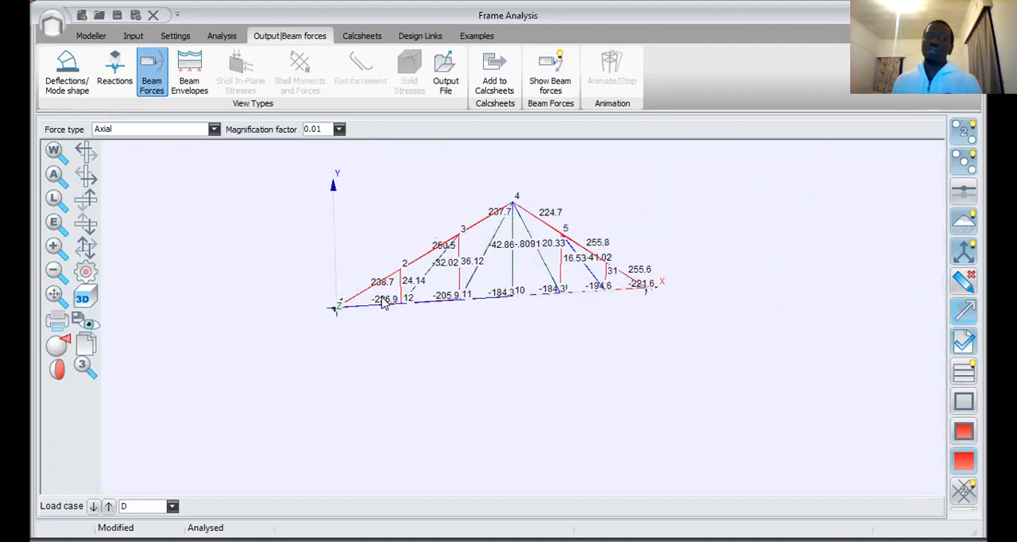
{"action": "scroll", "coordinate": [369, 300], "scroll_direction": "up", "scroll_amount": 1}
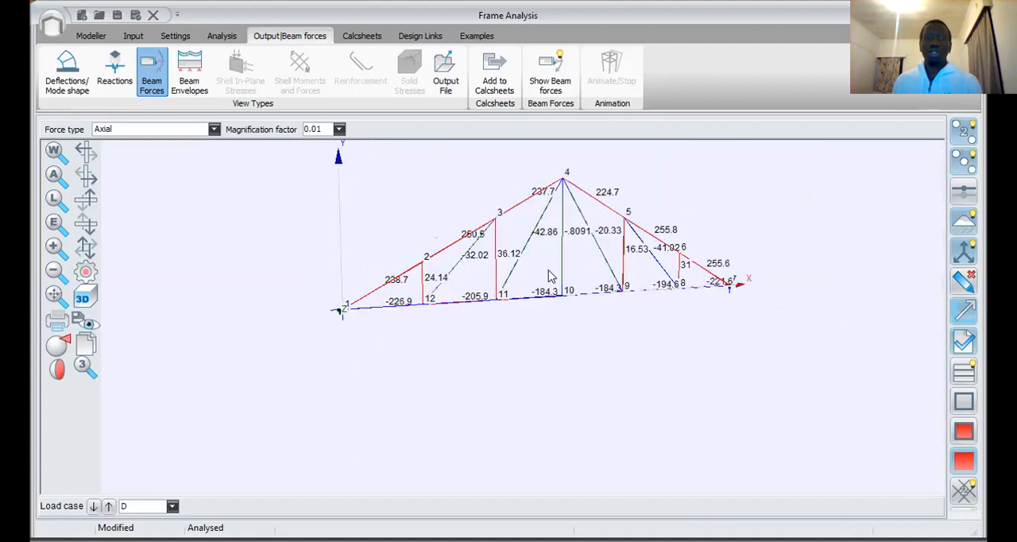
{"action": "scroll", "coordinate": [433, 290], "scroll_direction": "down", "scroll_amount": 1}
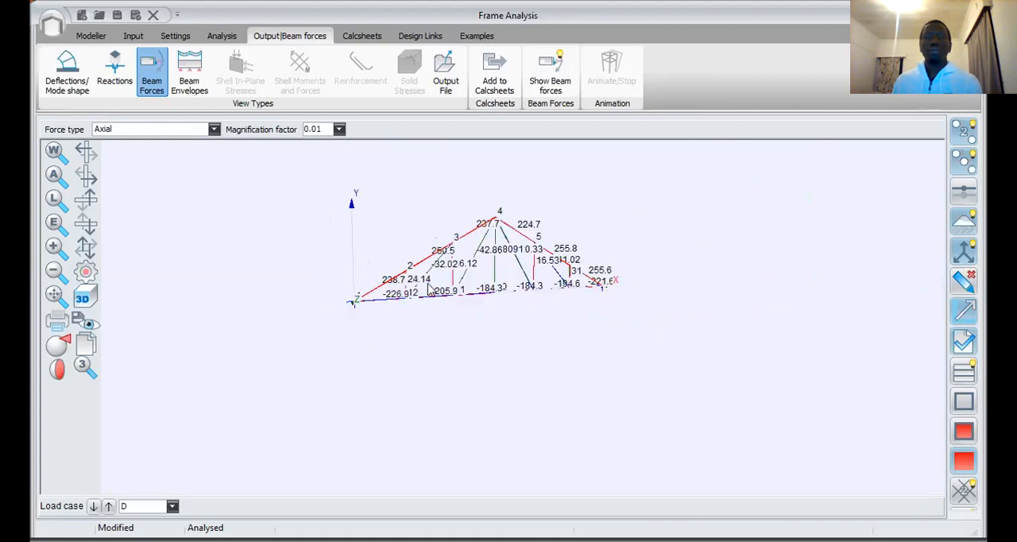
{"action": "scroll", "coordinate": [406, 294], "scroll_direction": "up", "scroll_amount": 2}
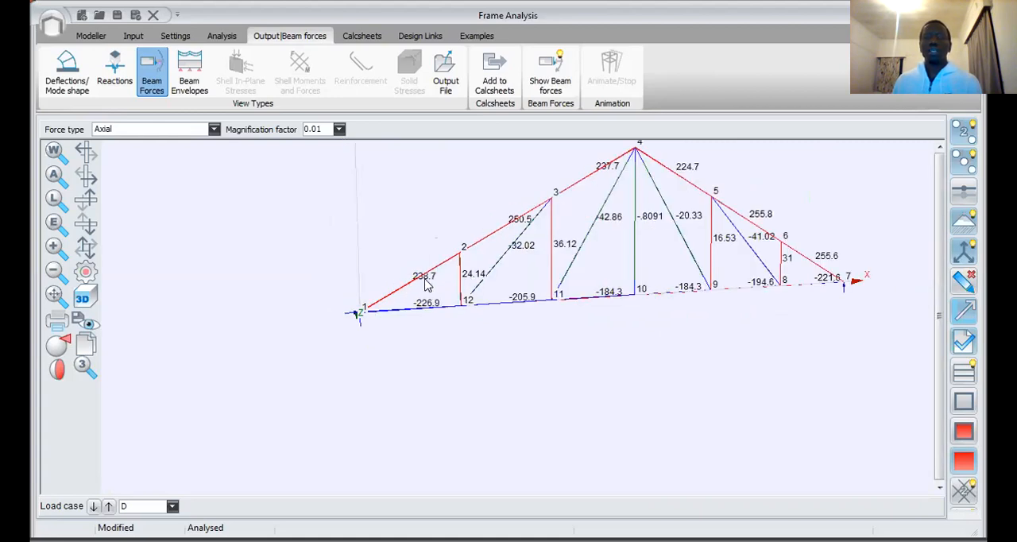
{"action": "scroll", "coordinate": [444, 274], "scroll_direction": "down", "scroll_amount": 1}
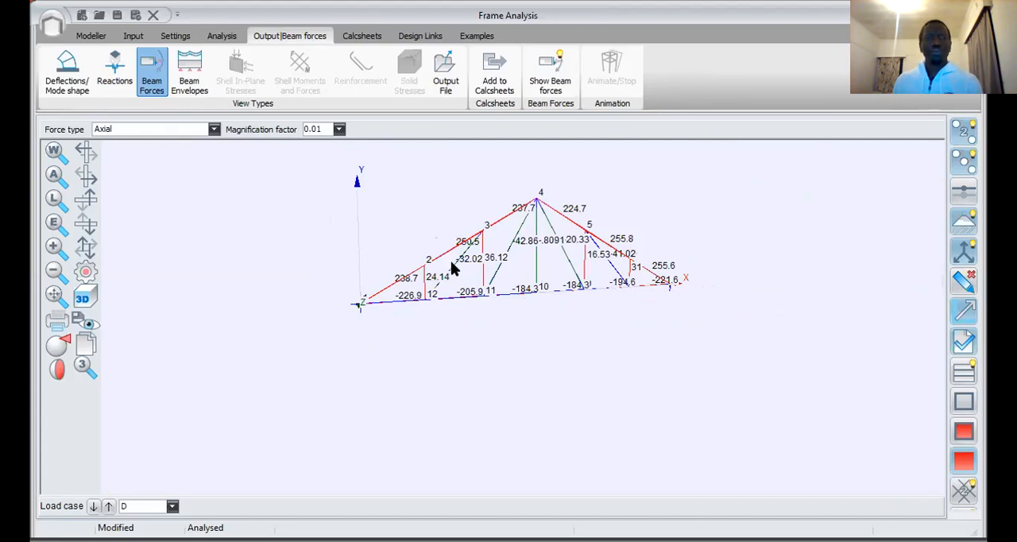
{"action": "scroll", "coordinate": [514, 243], "scroll_direction": "down", "scroll_amount": 1}
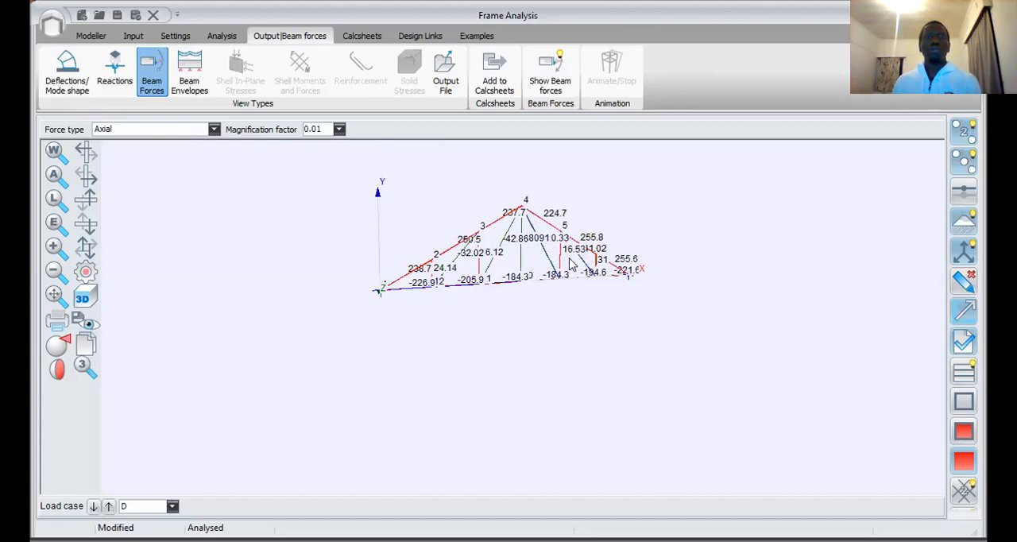
{"action": "scroll", "coordinate": [614, 489], "scroll_direction": "down", "scroll_amount": 2}
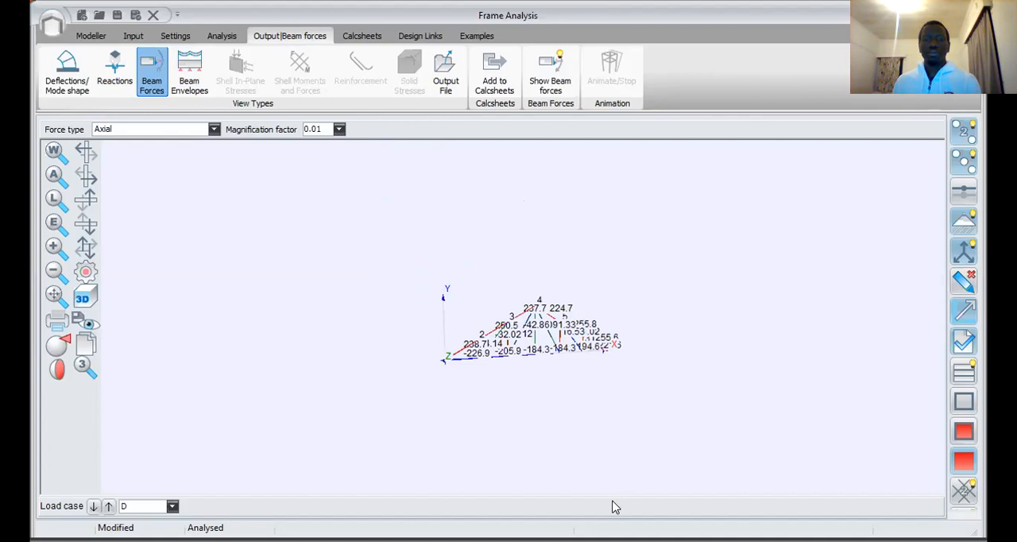
{"action": "scroll", "coordinate": [635, 349], "scroll_direction": "down", "scroll_amount": 2}
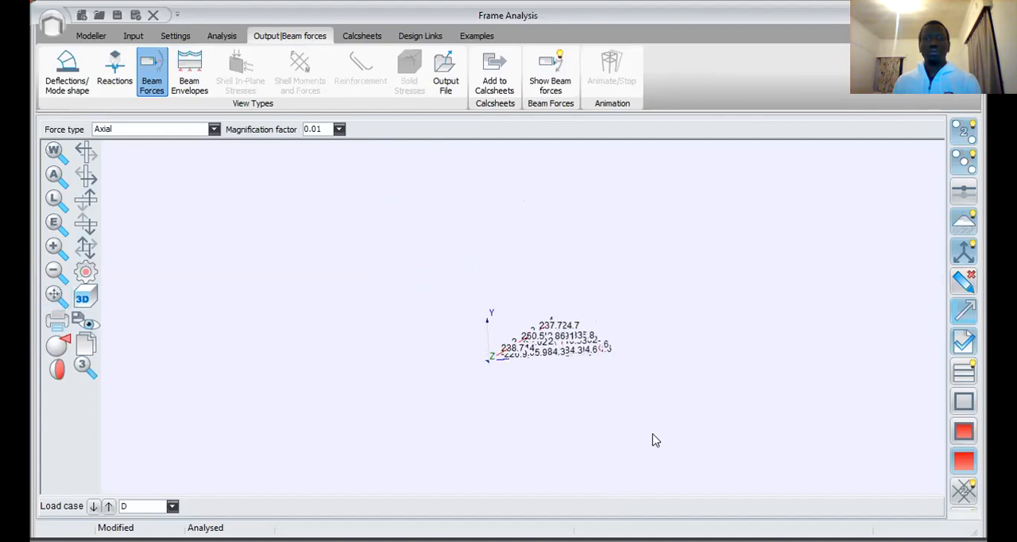